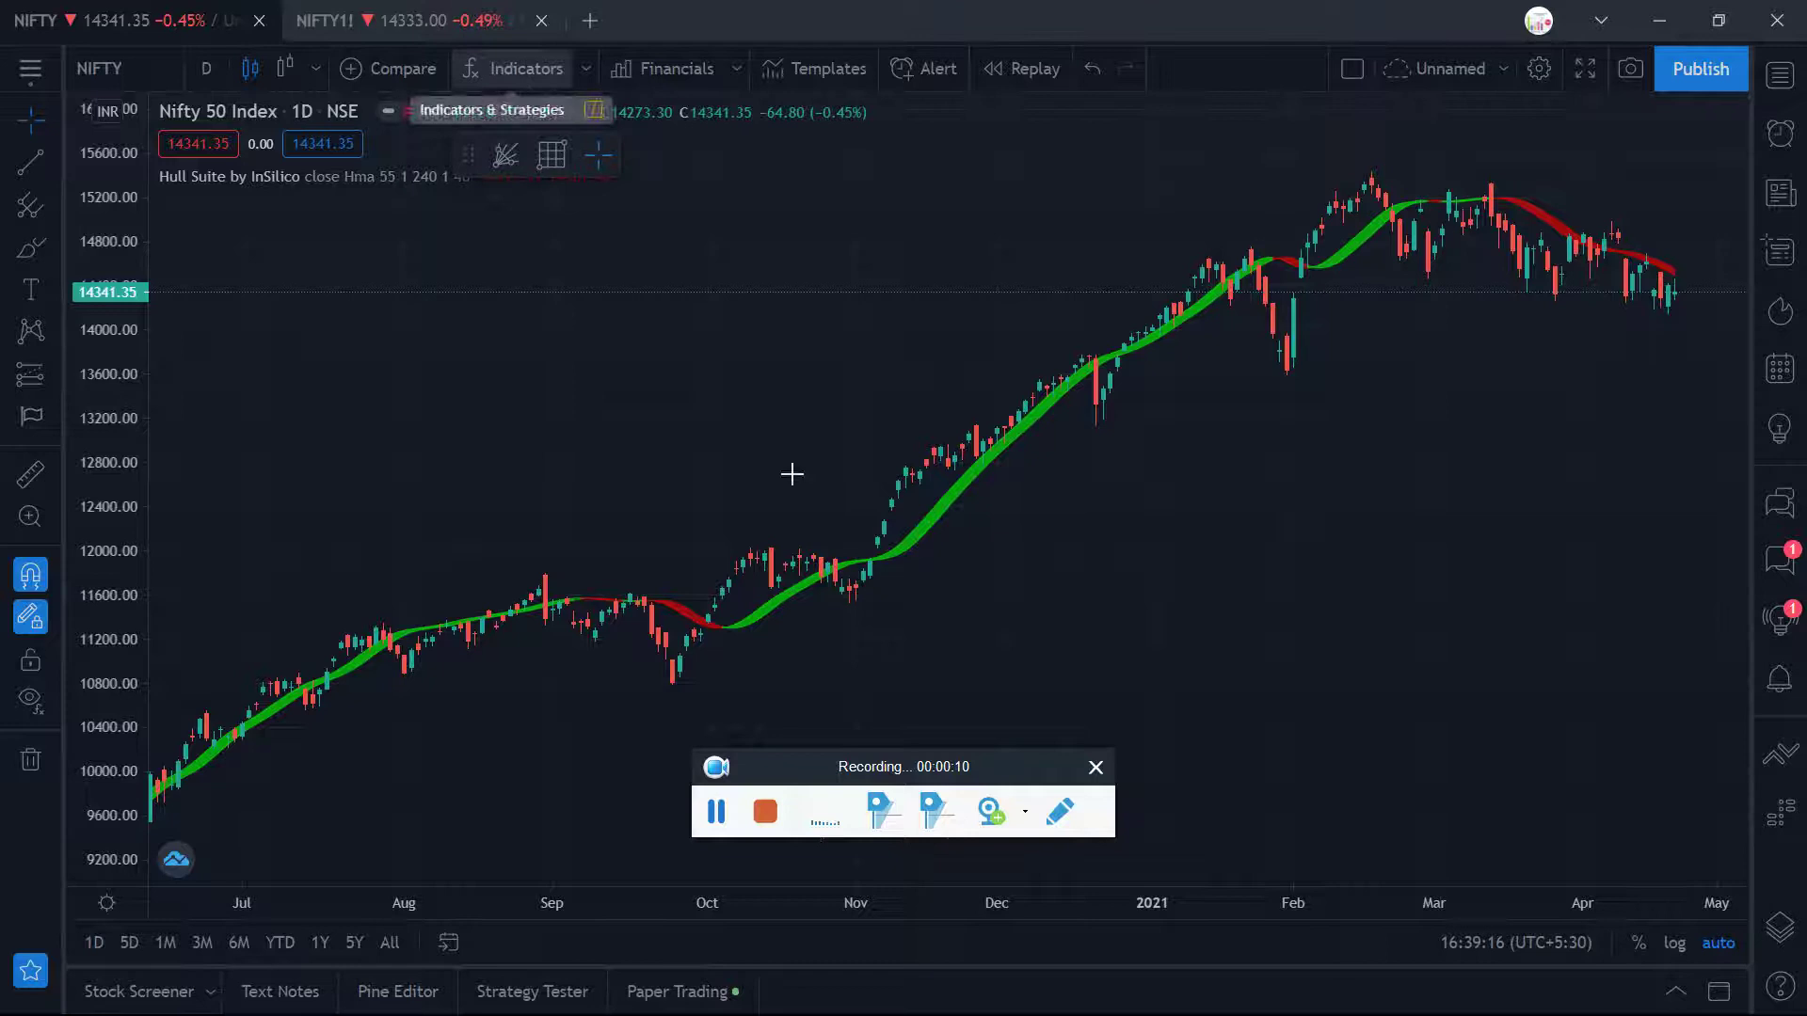
- Open the Indicators & Strategies dialog from the top toolbar over the Nifty 50 daily chart
left_click_drag(760, 762, 1468, 1001)
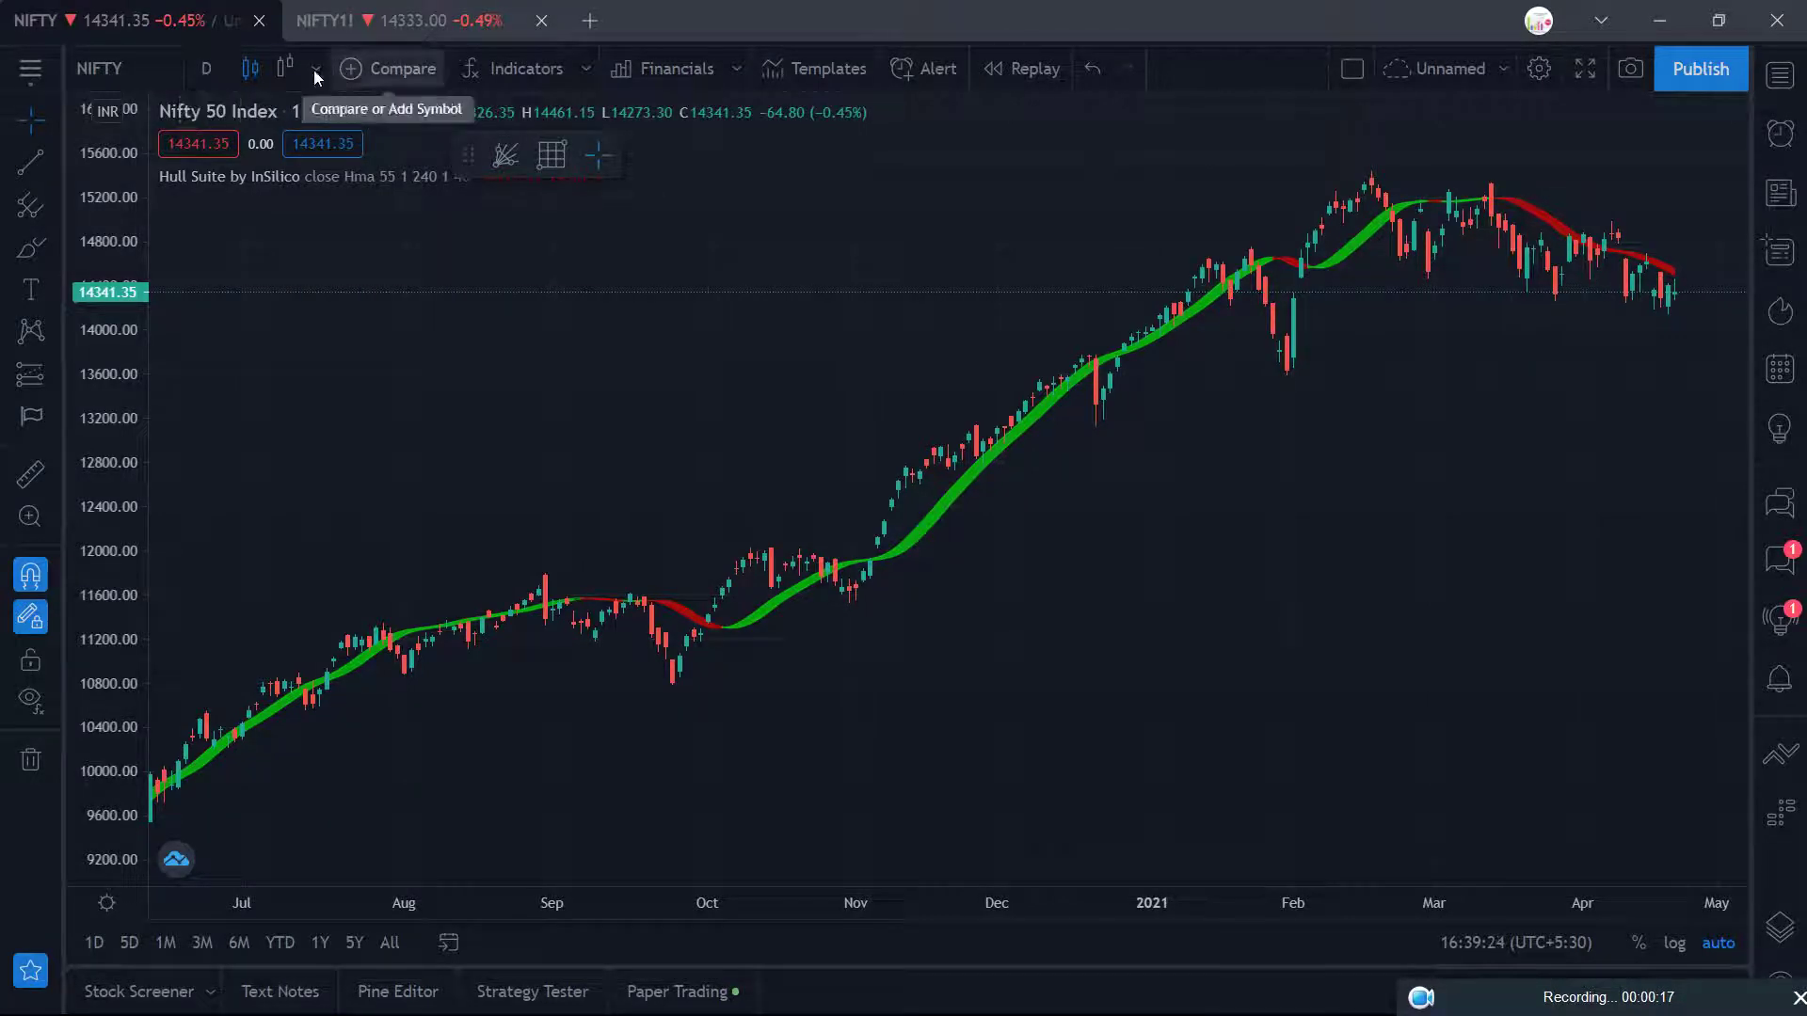
left_click(527, 71)
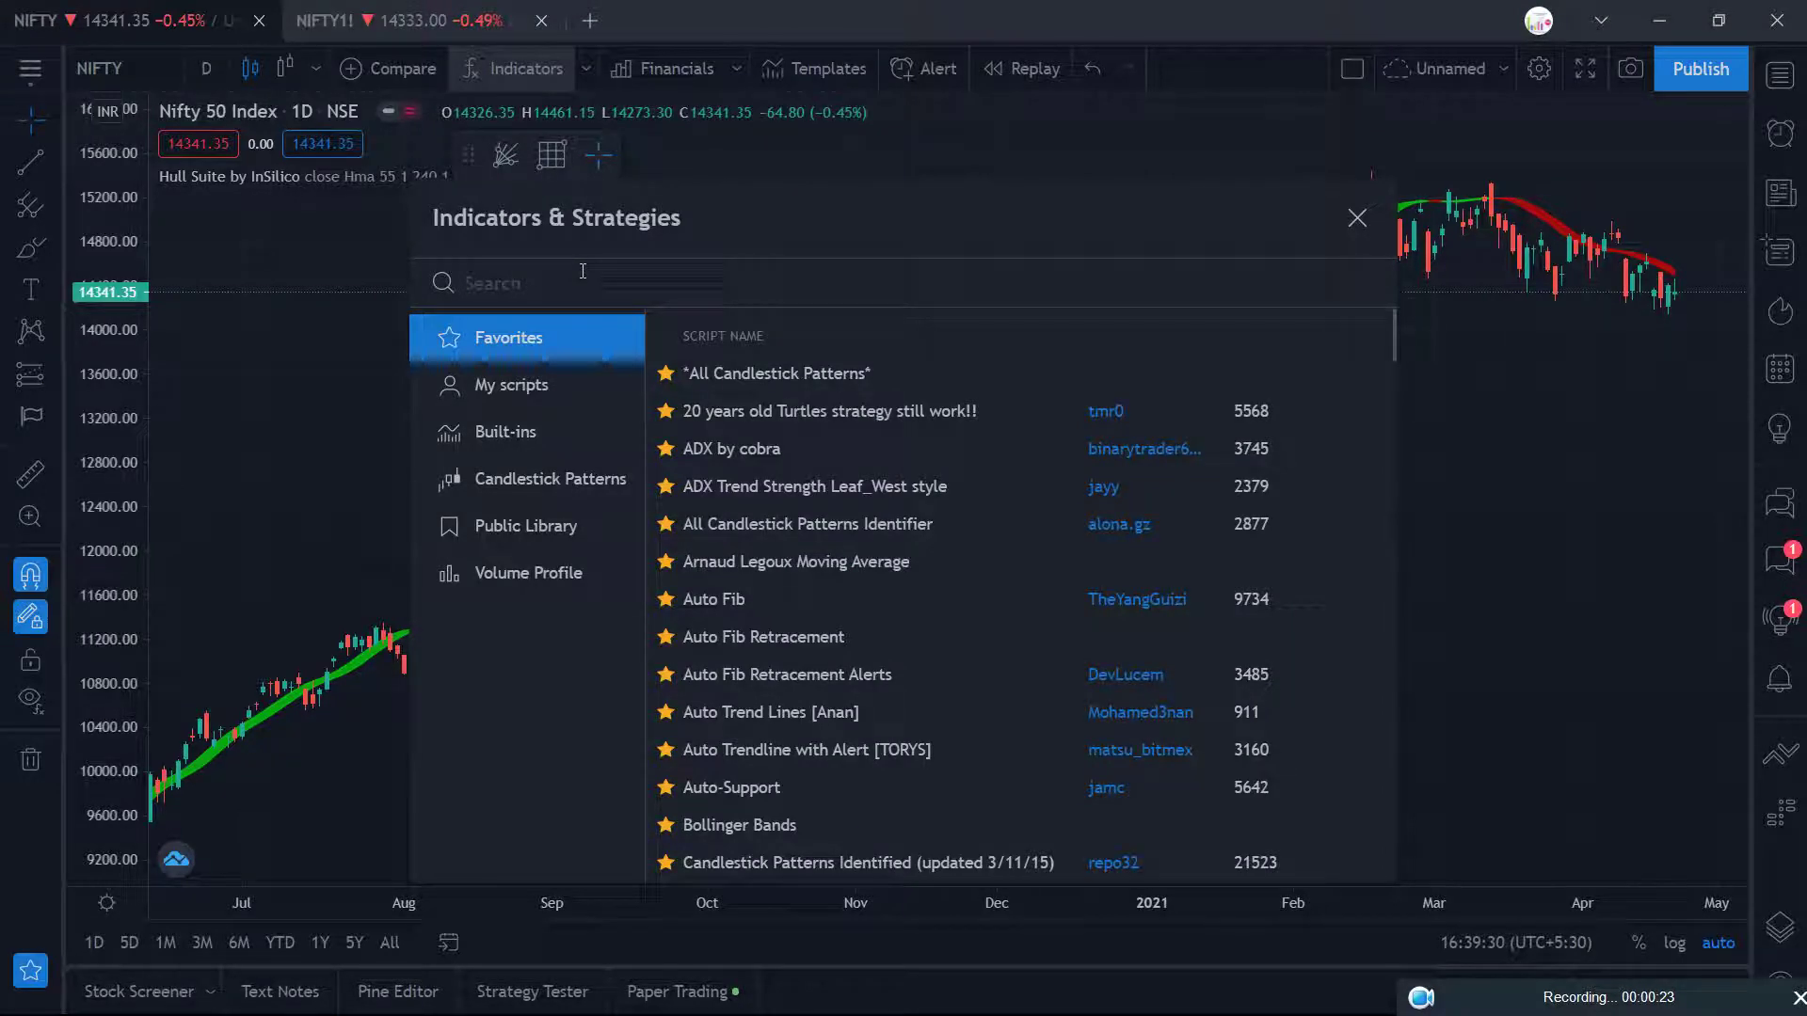
- Search 'hull', apply the Hull Suite by InSilico indicator, and close the indicator search
type("hull")
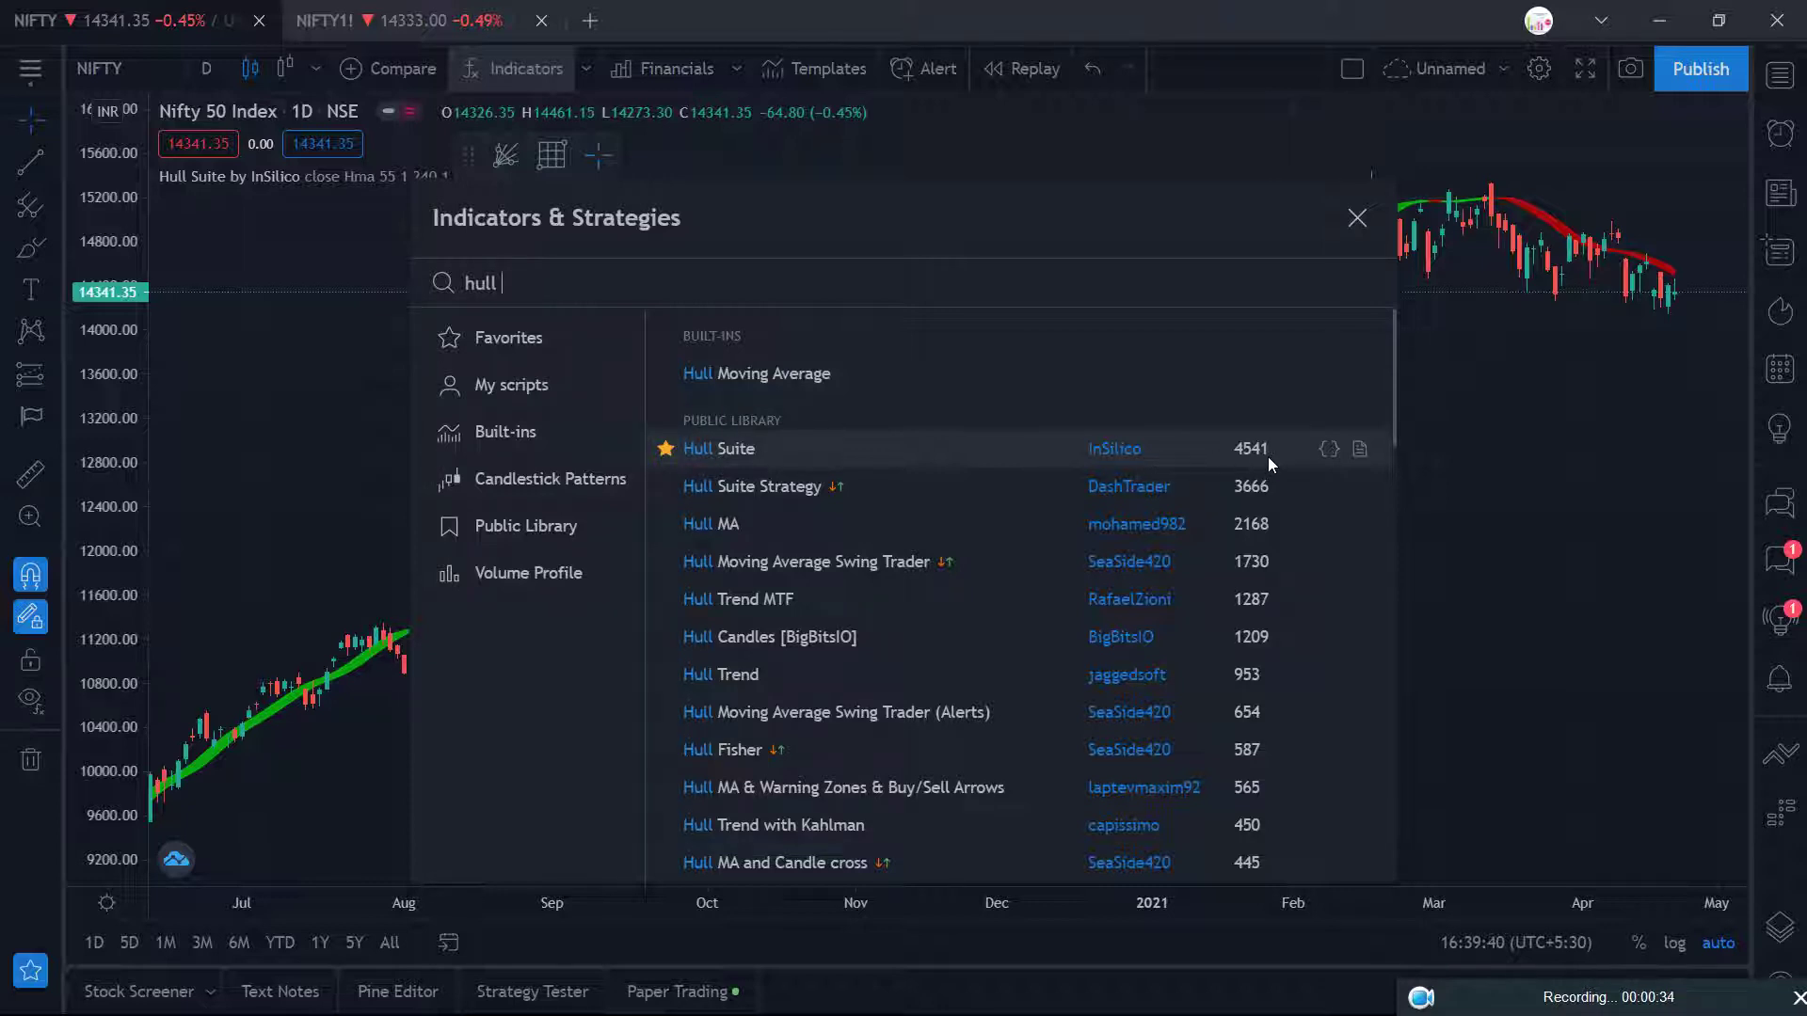
left_click(1357, 218)
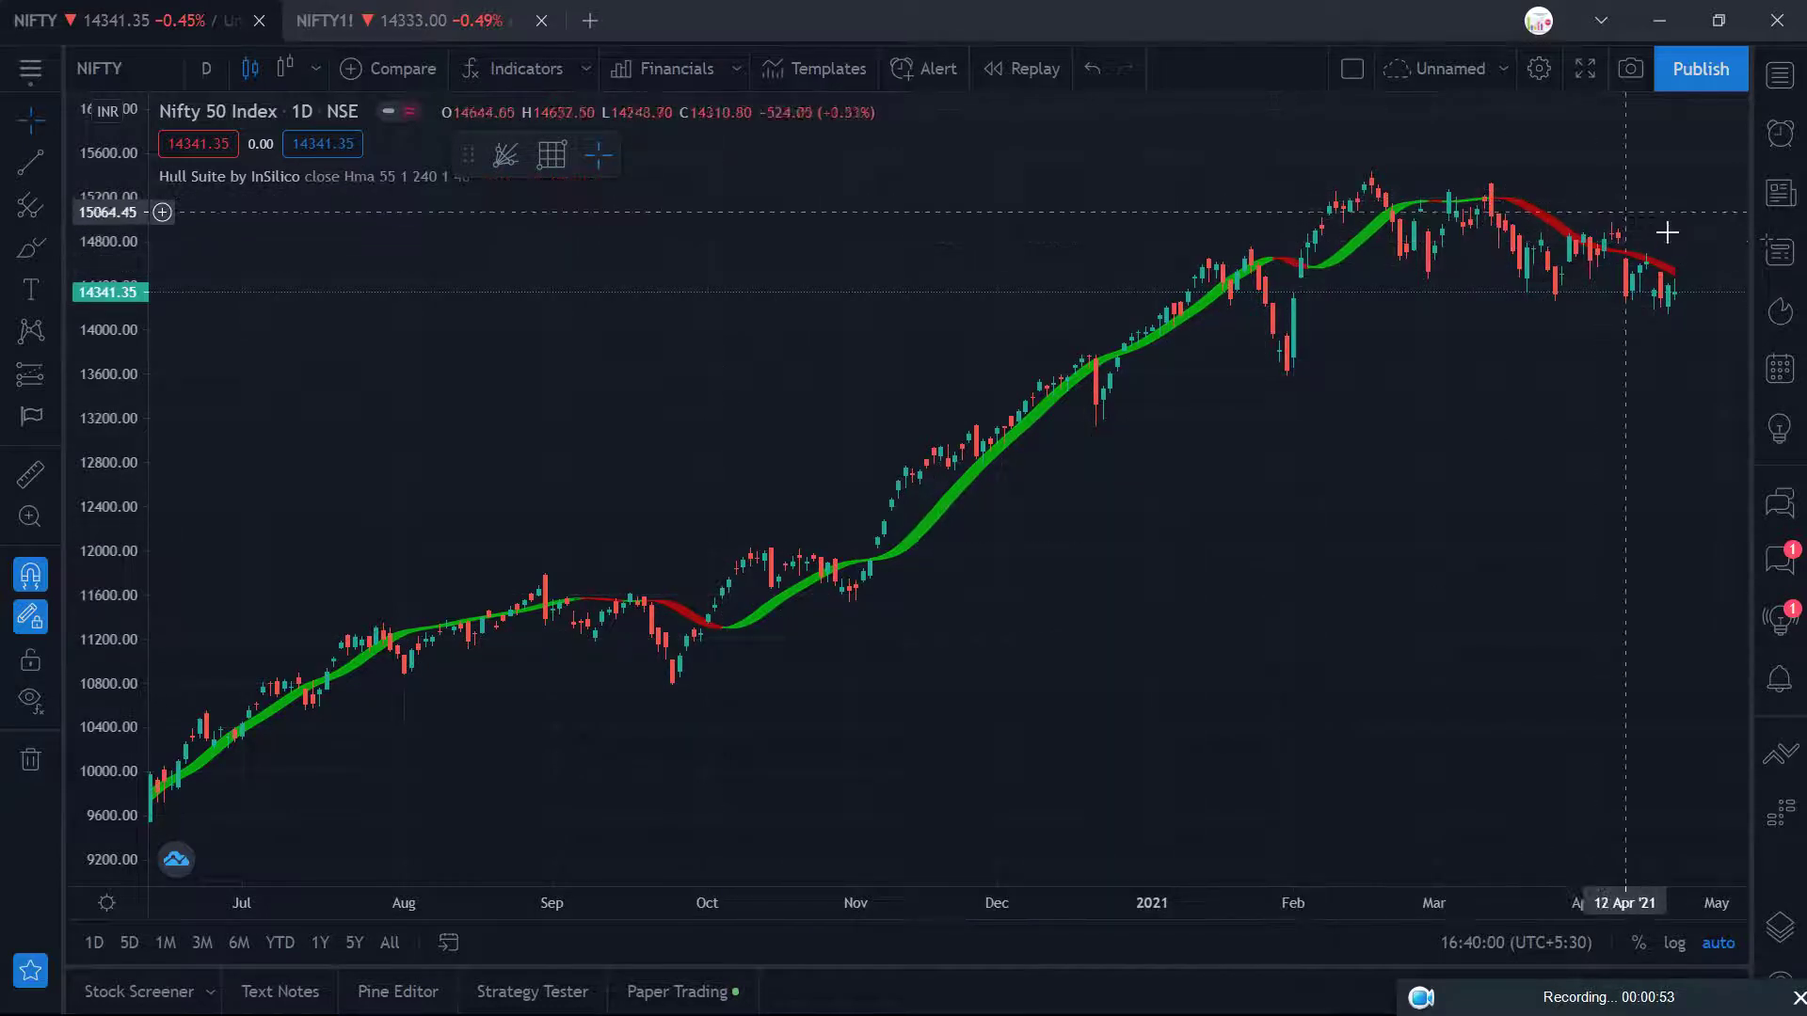
- Pan and zoom the Nifty 50 chart onto the February–April 2021 candles and the red Hull band
left_click_drag(1642, 271, 1040, 432)
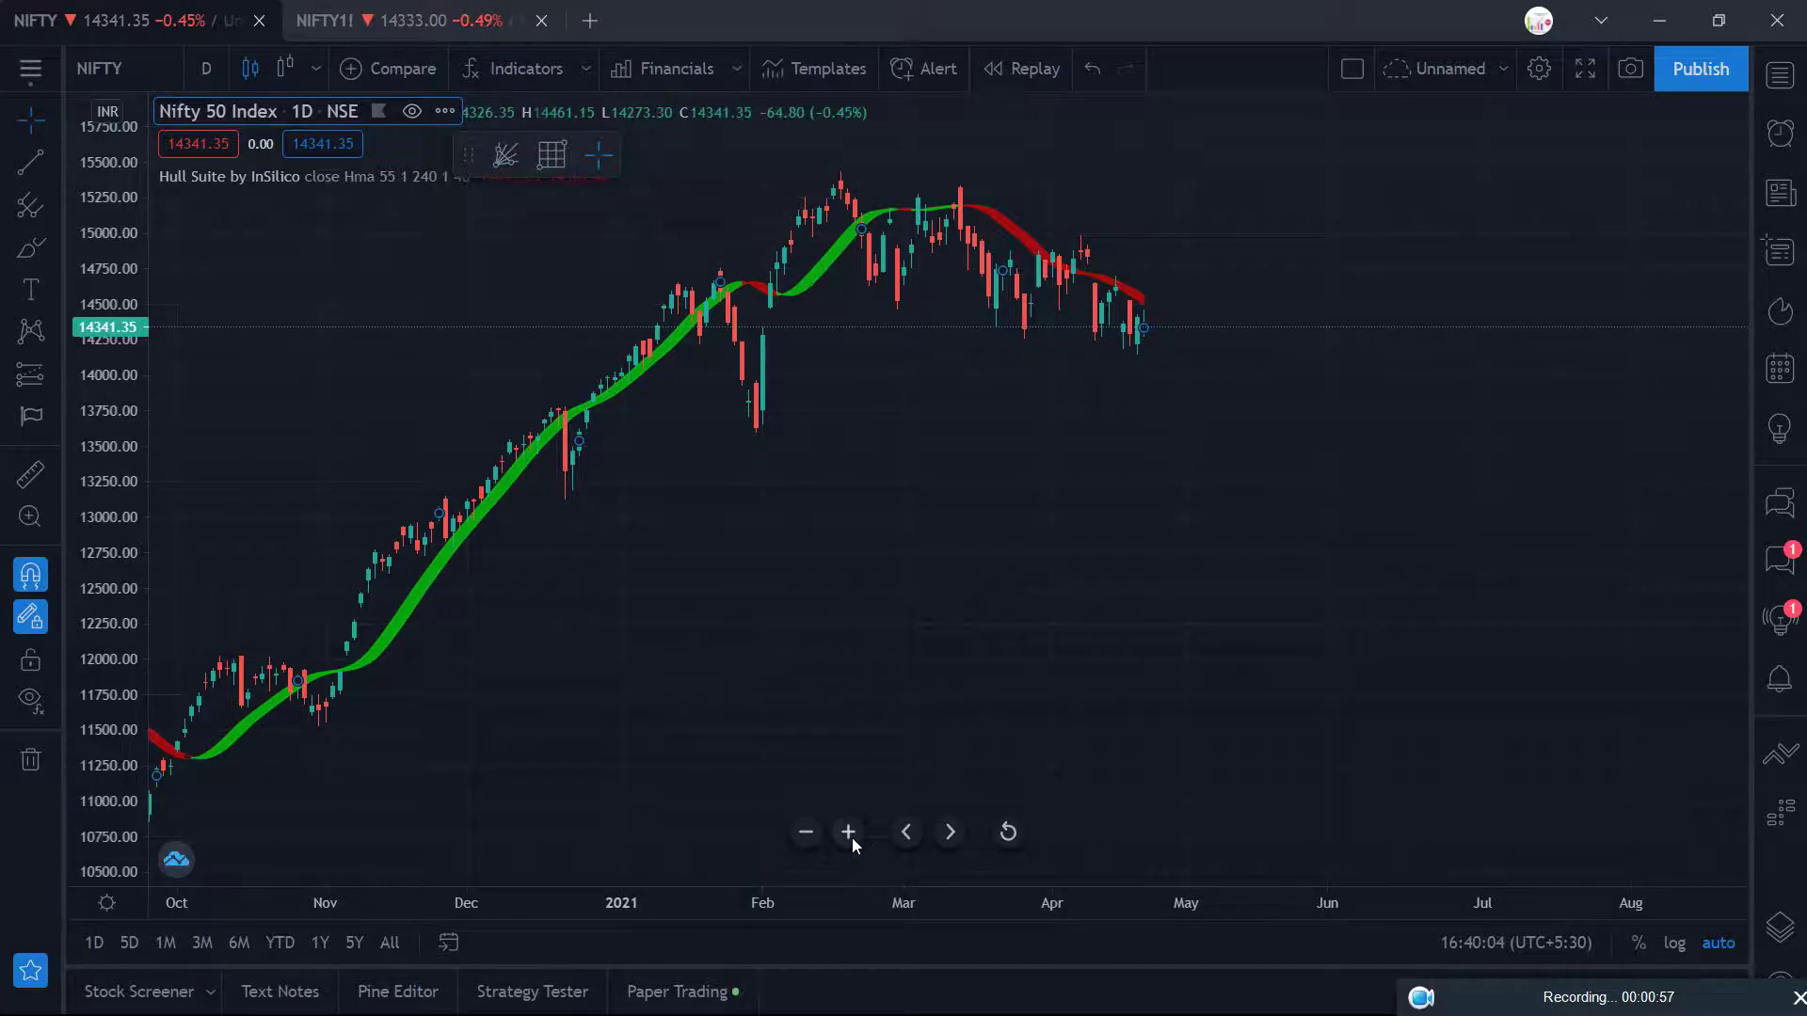
left_click(850, 834)
left_click(850, 833)
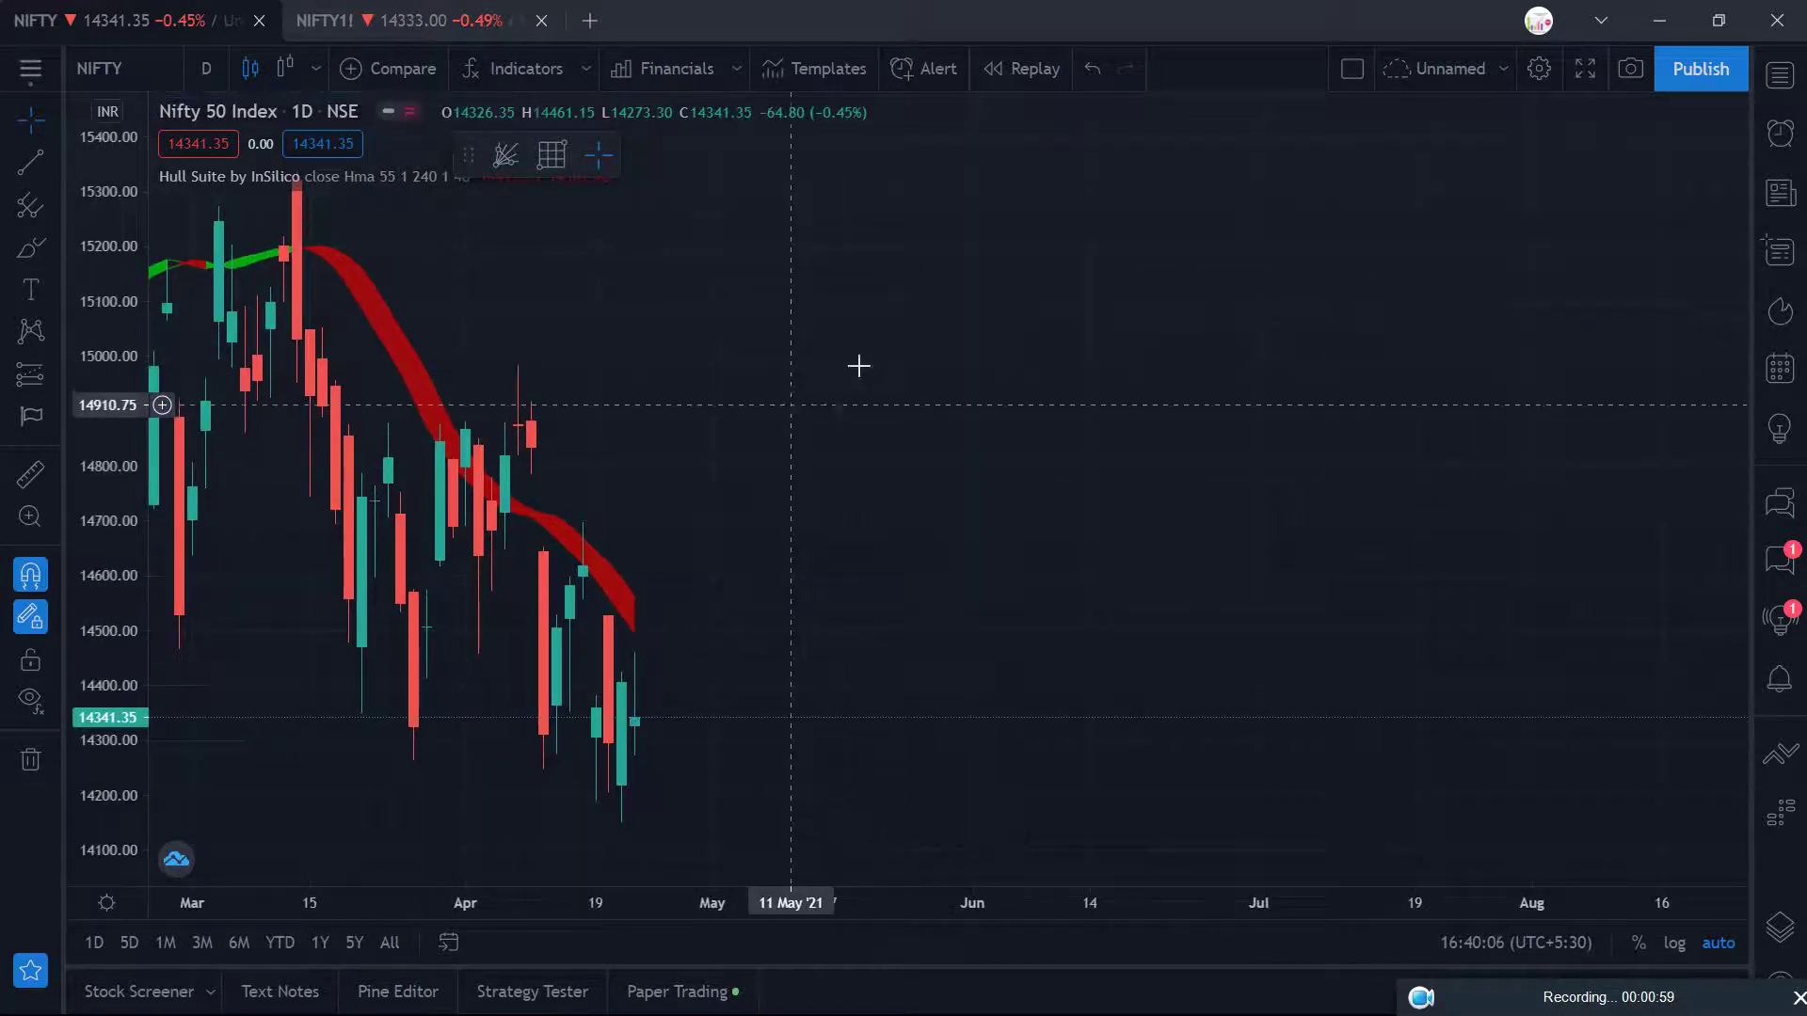
left_click_drag(858, 366, 1424, 371)
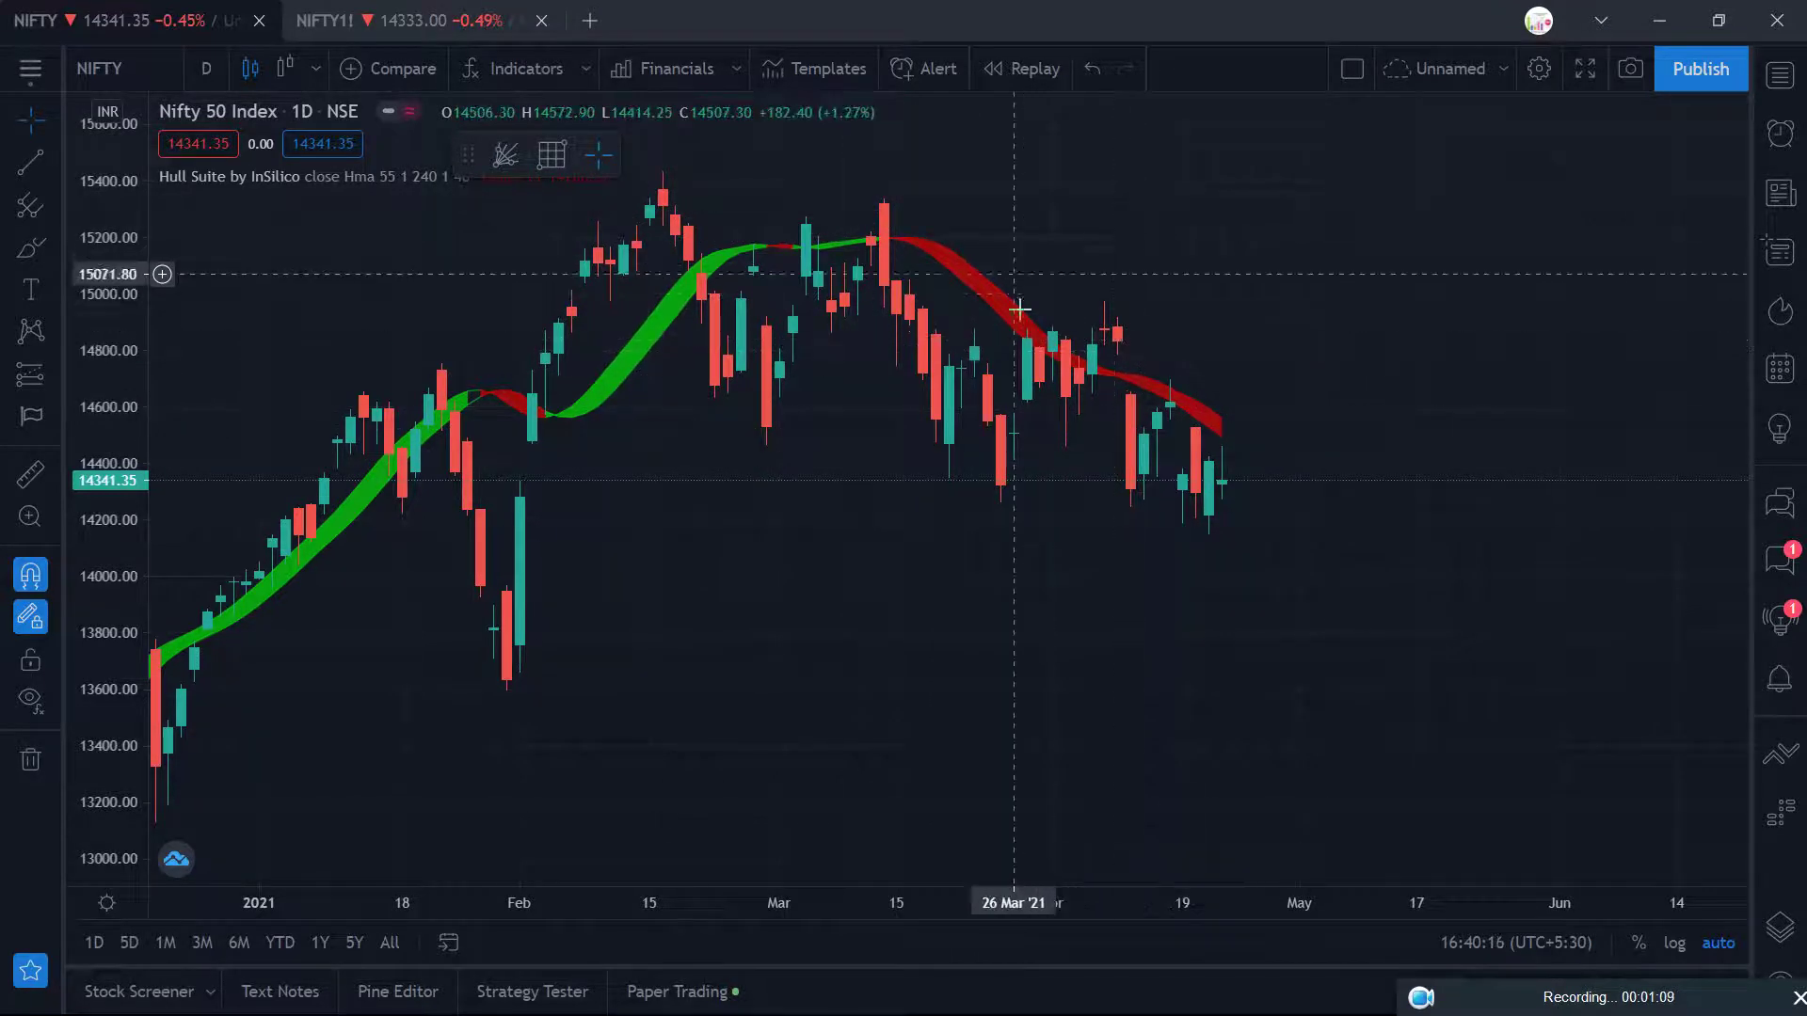
left_click_drag(701, 539, 1204, 402)
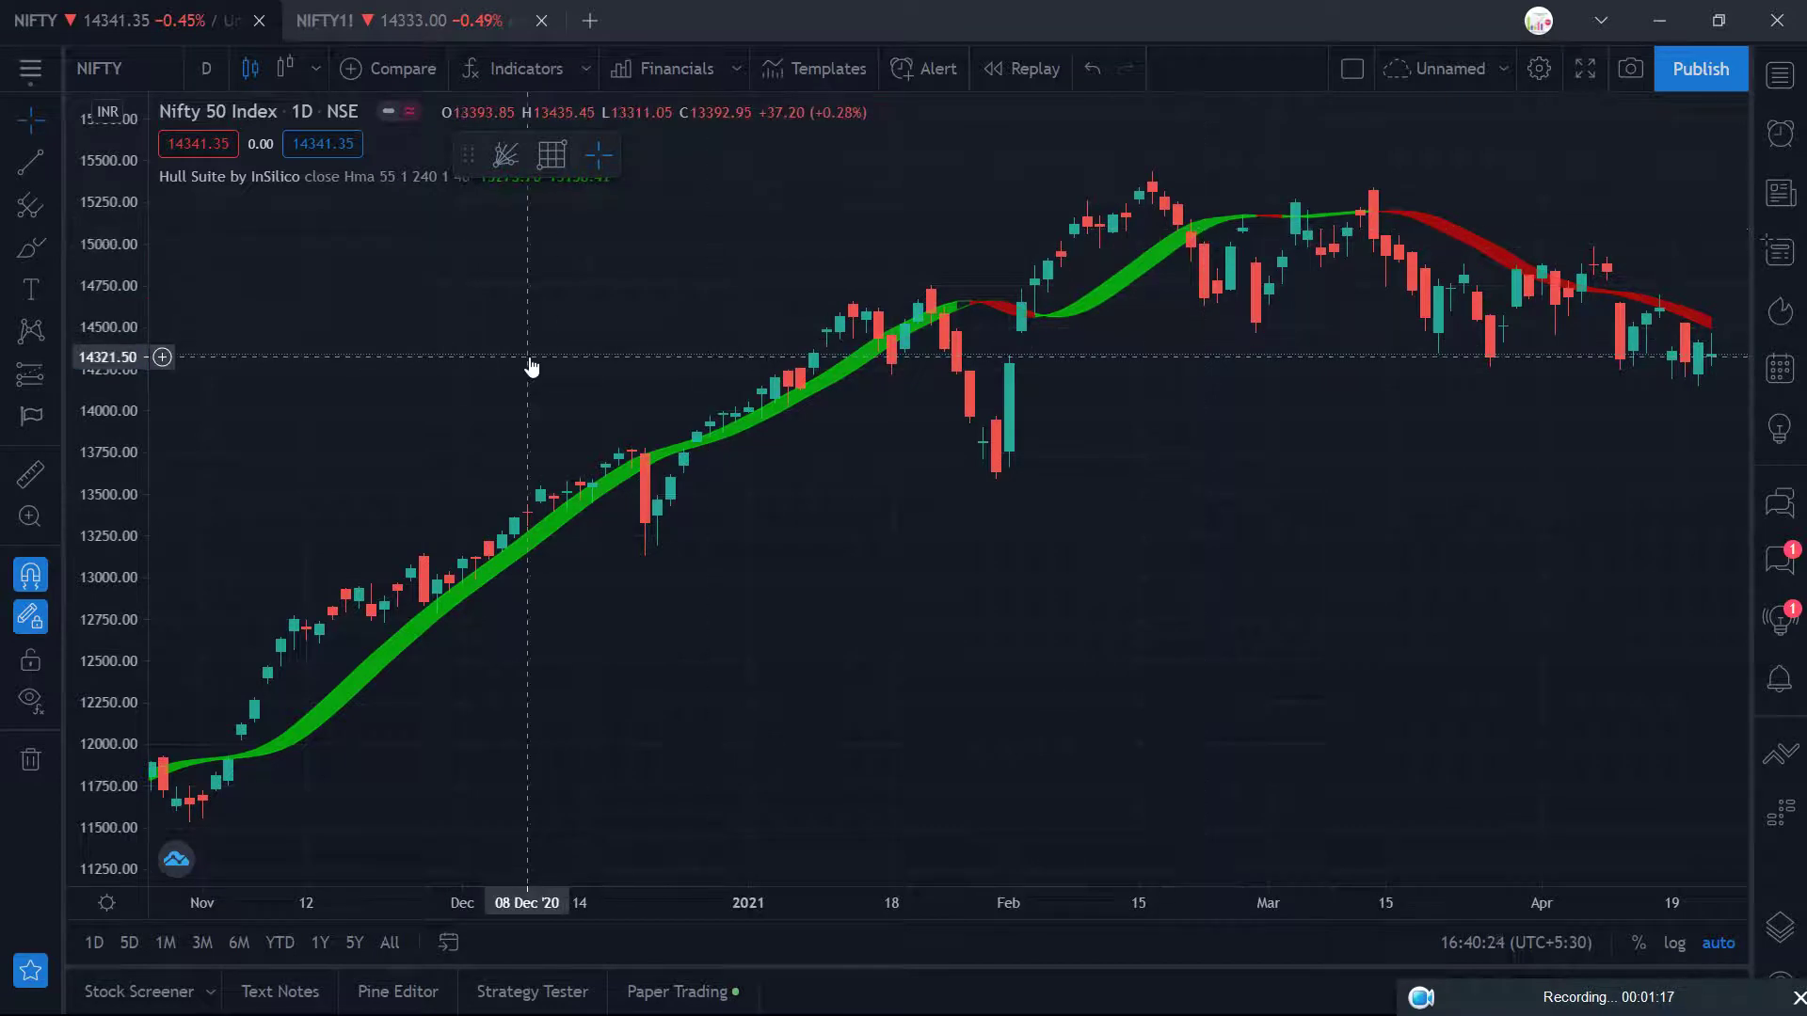
left_click_drag(1383, 593, 592, 602)
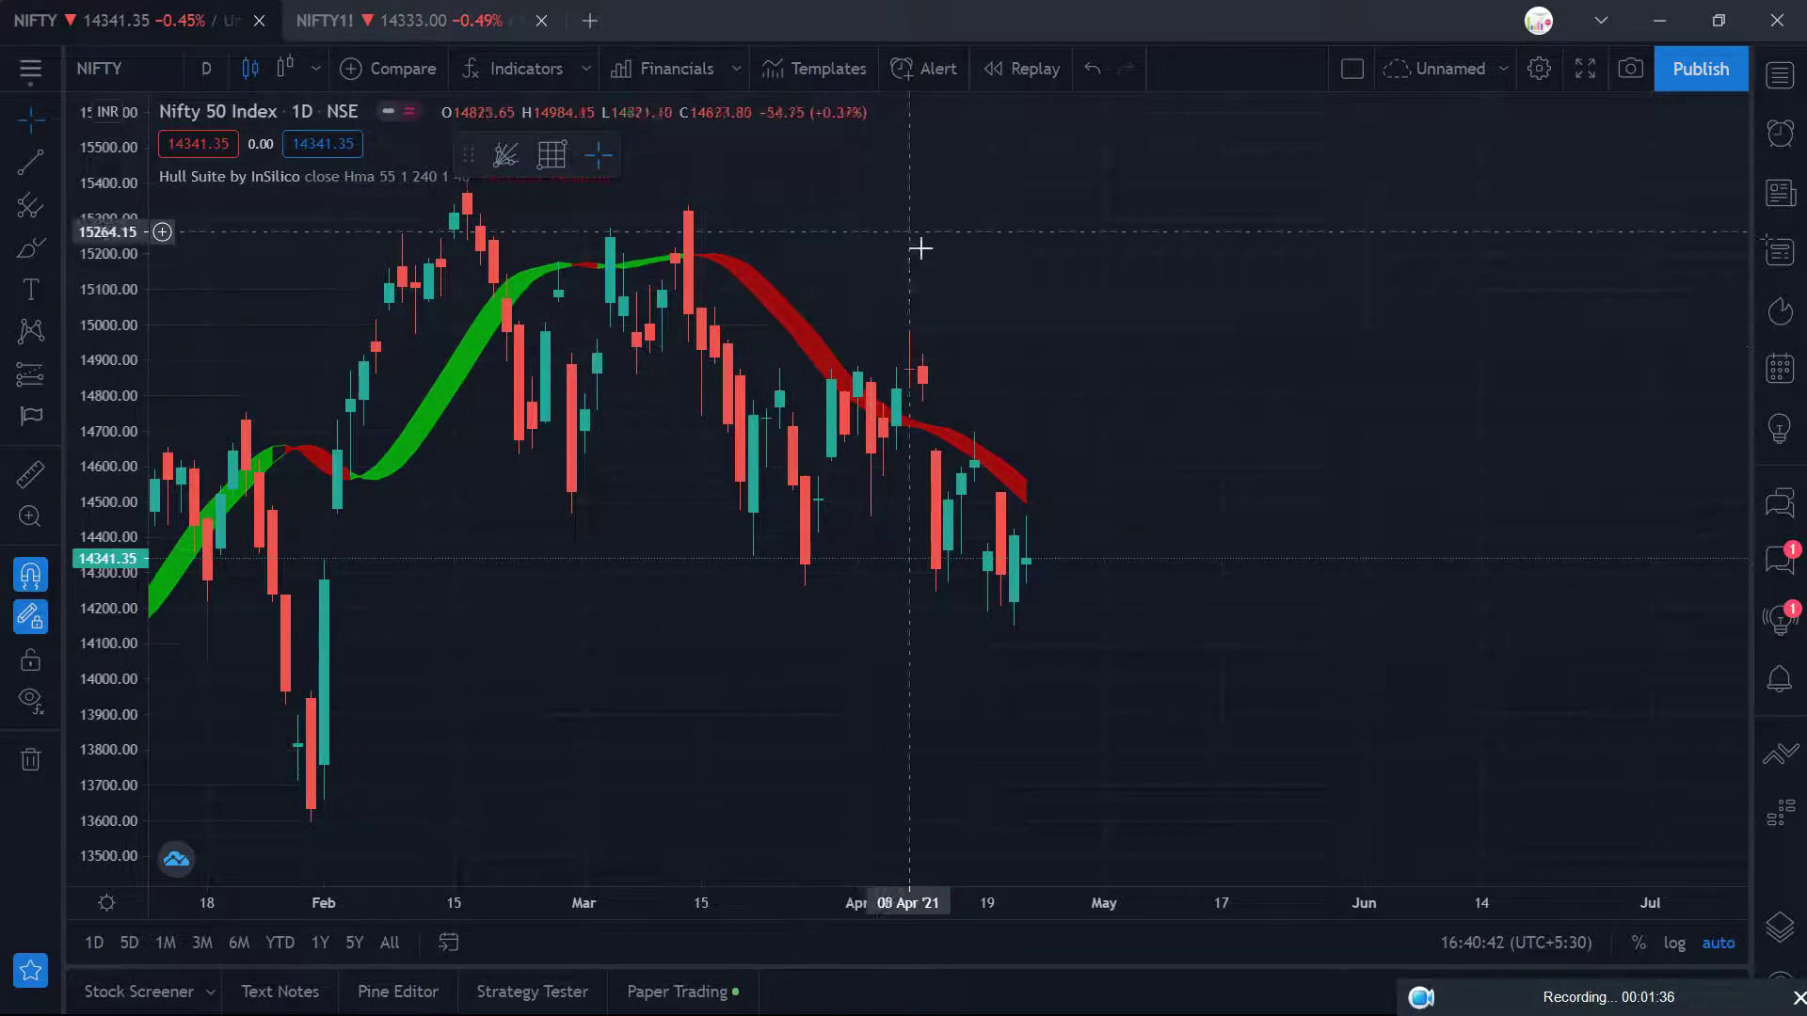
left_click_drag(838, 273, 1170, 283)
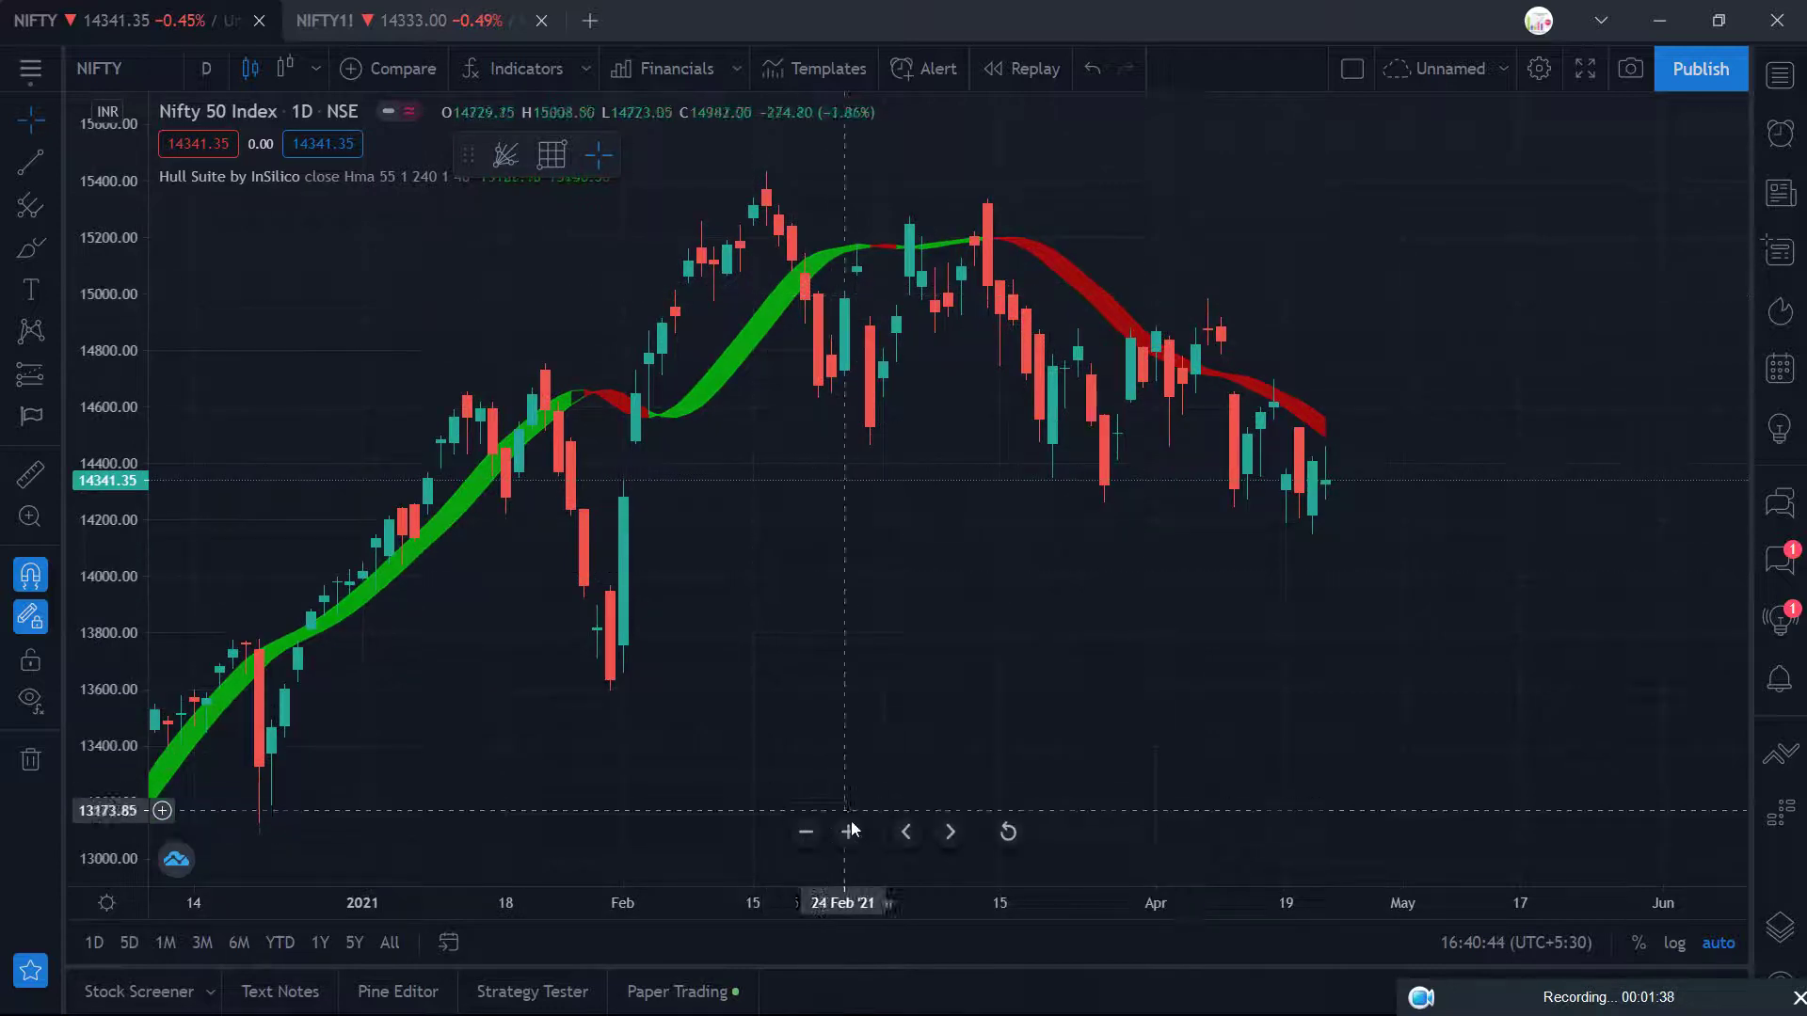
- Zoom out two steps, then in three, to enlarge the mid-February to late-April candles
left_click(809, 843)
left_click(809, 843)
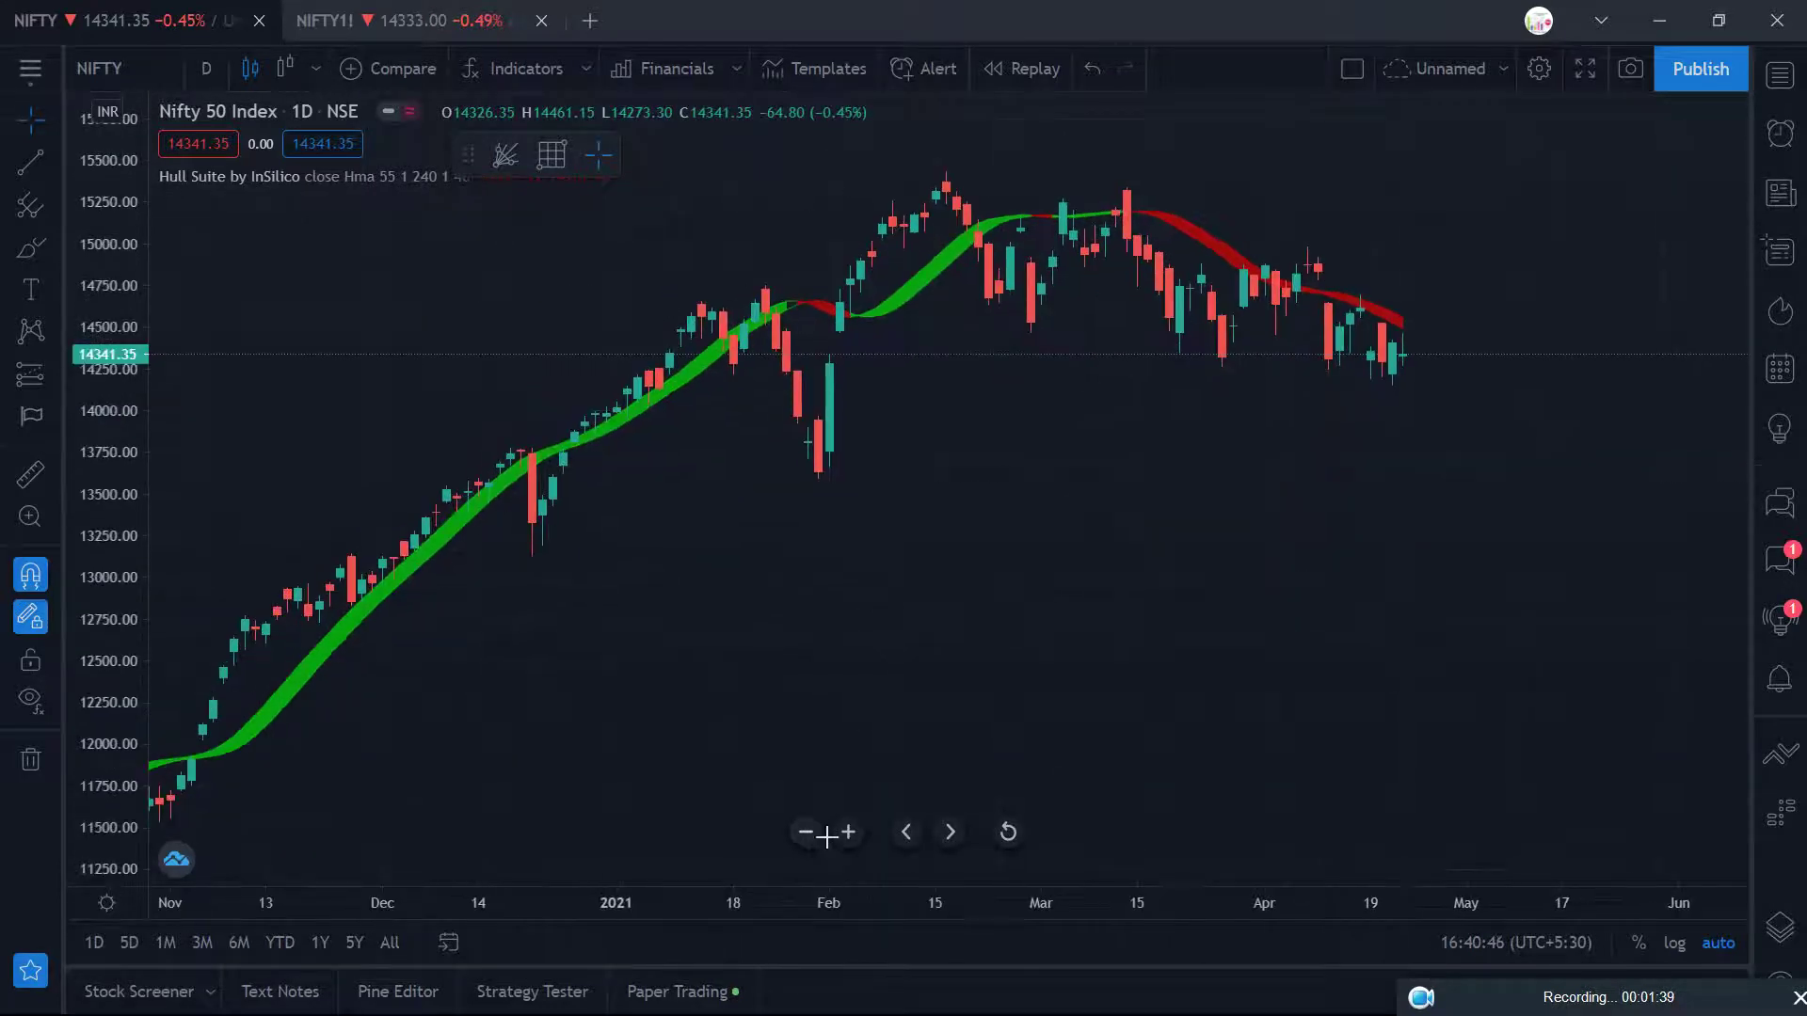
left_click(845, 834)
left_click(846, 834)
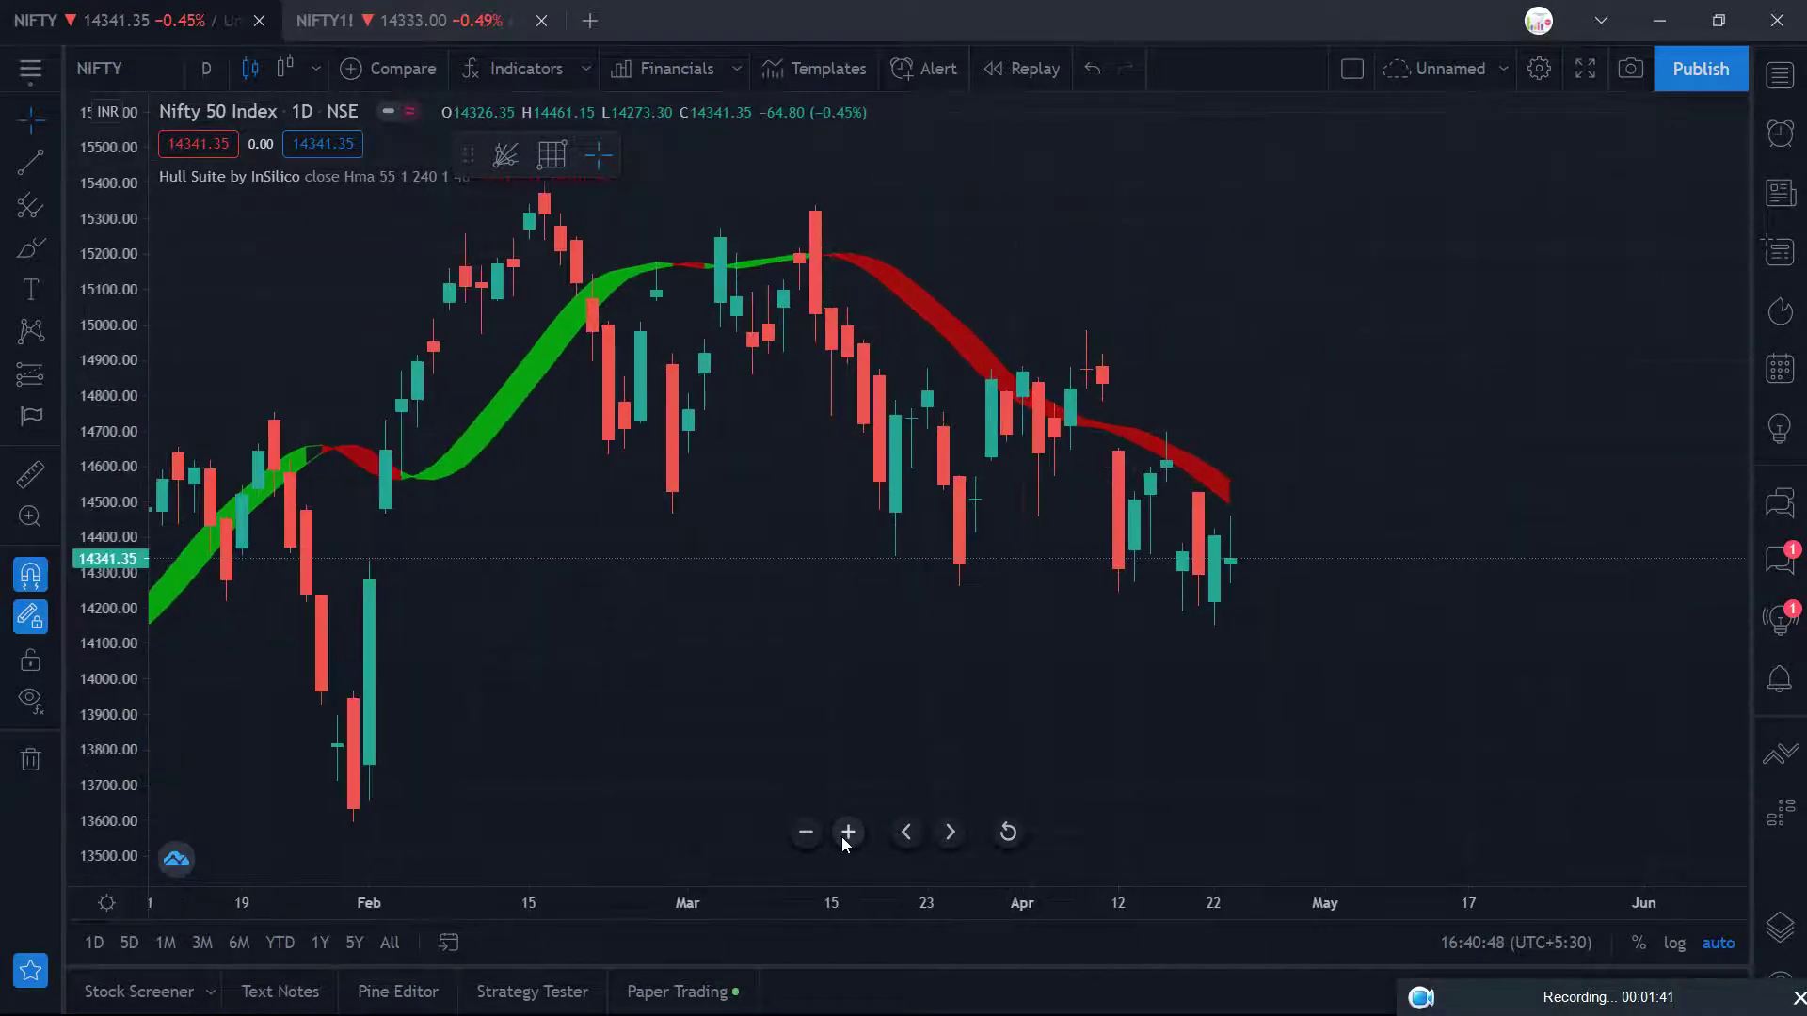
left_click(845, 834)
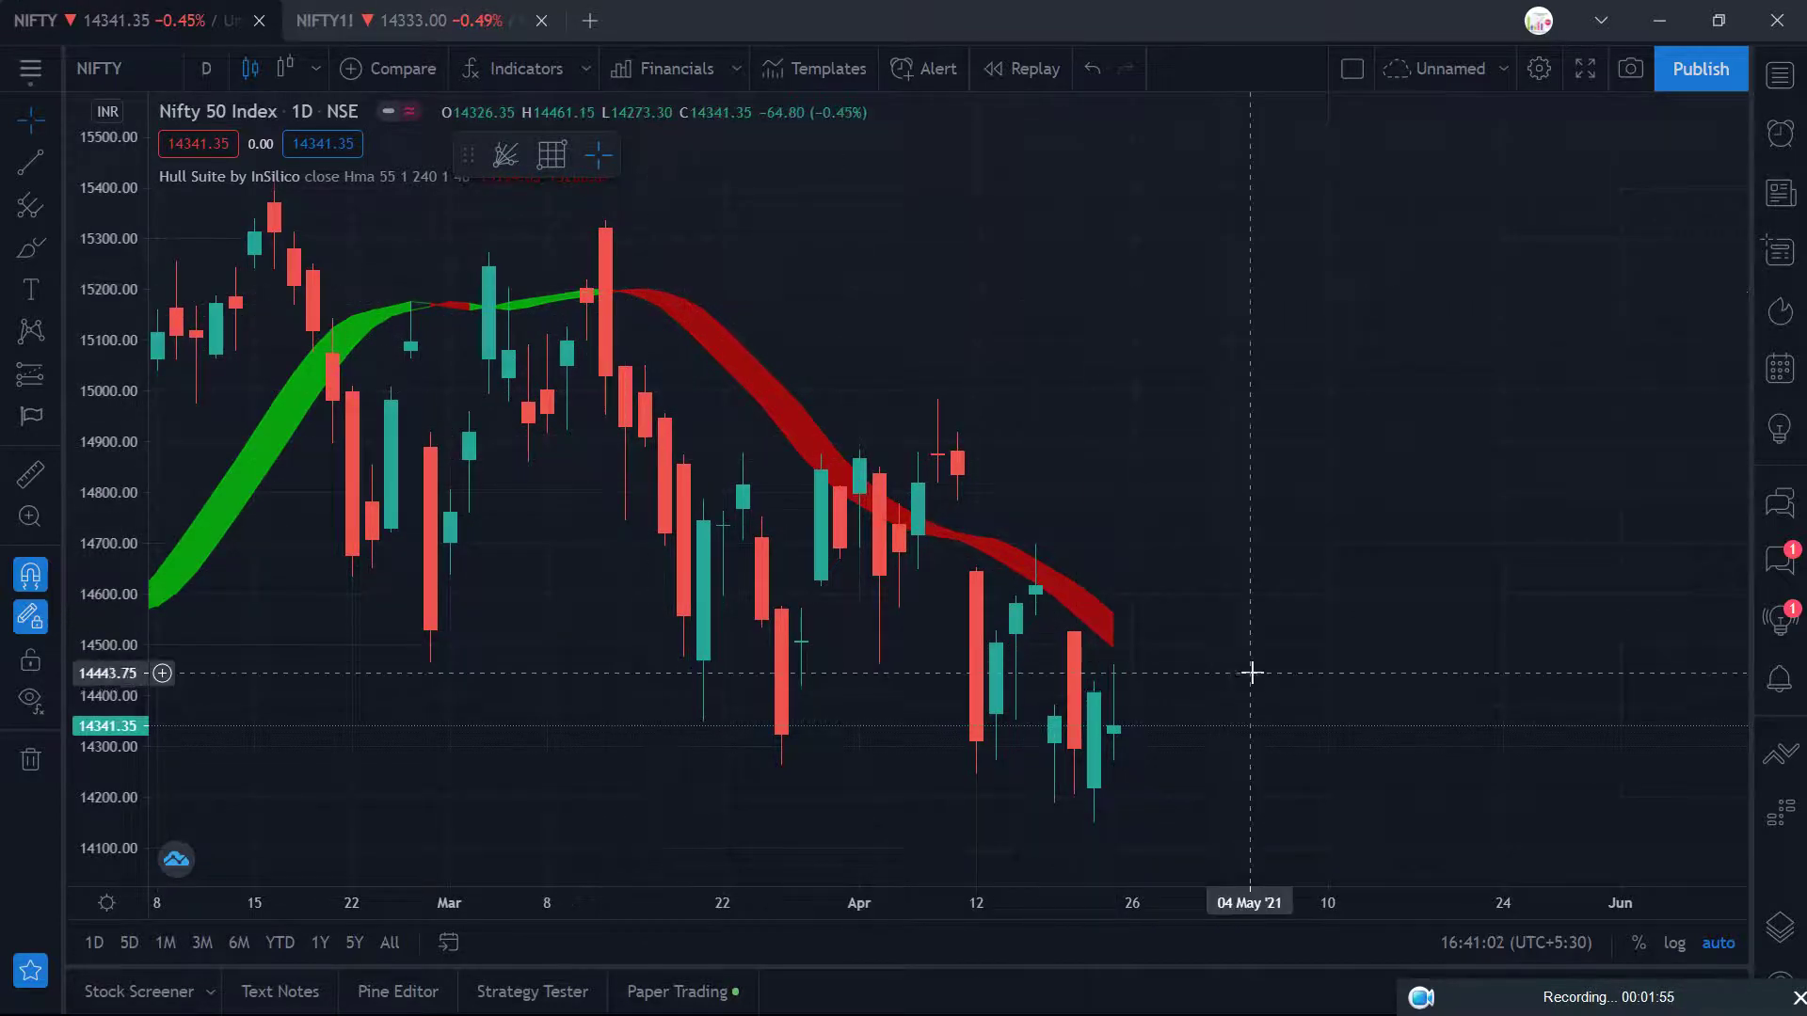
- Select the Brush tool, undo a trial loop around 08 Apr, and open the Data Window
left_click(49, 246)
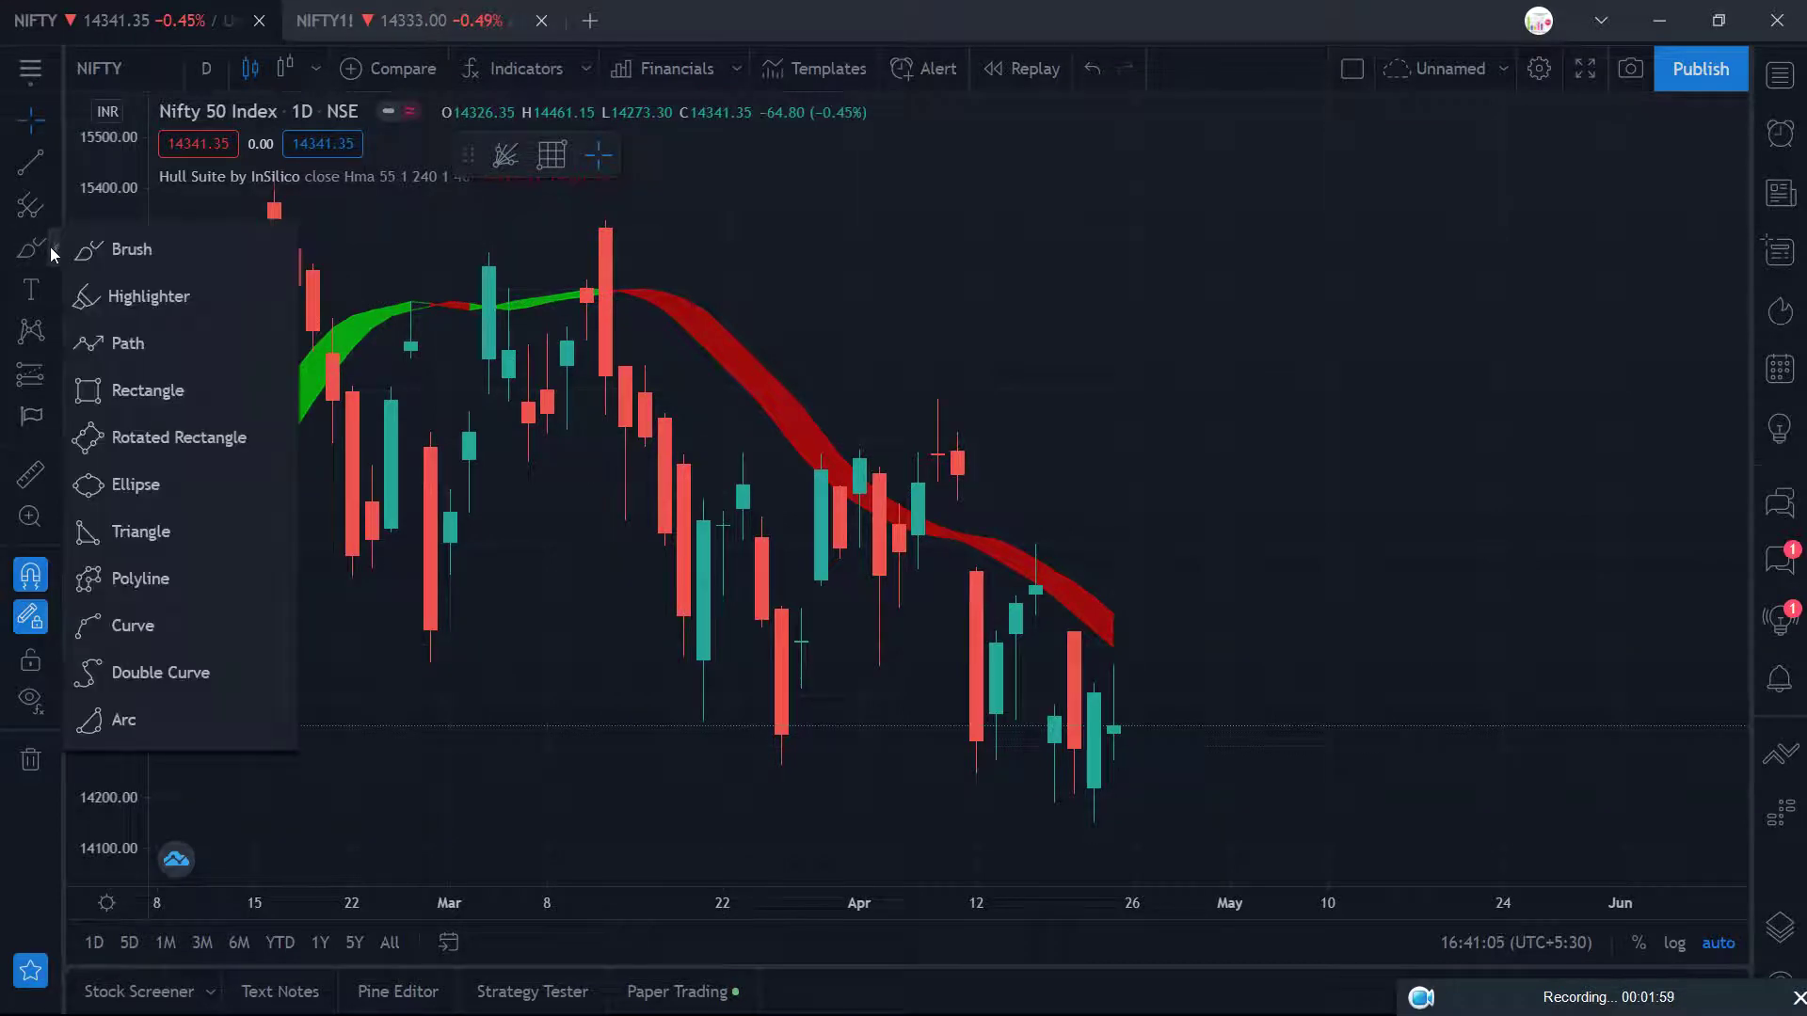
left_click(127, 250)
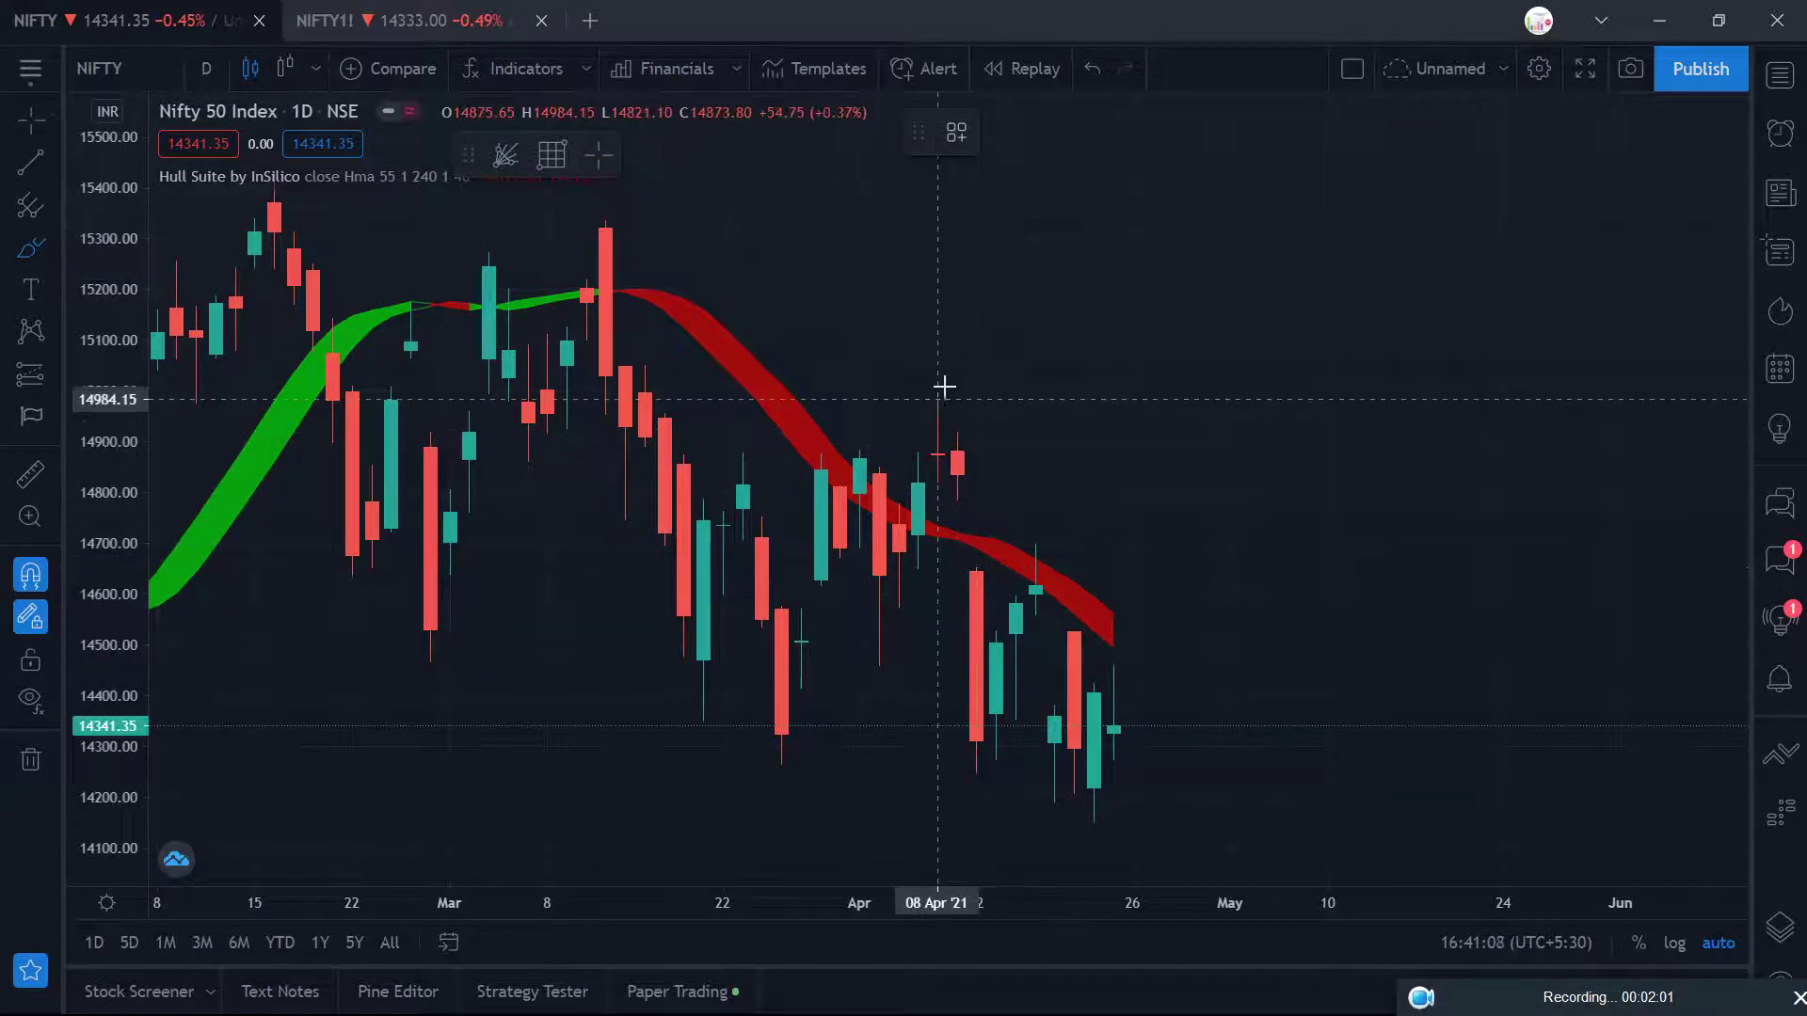
mouse_move(939, 377)
left_mouse_down()
mouse_move(920, 493)
mouse_move(955, 435)
mouse_move(937, 386)
left_mouse_up()
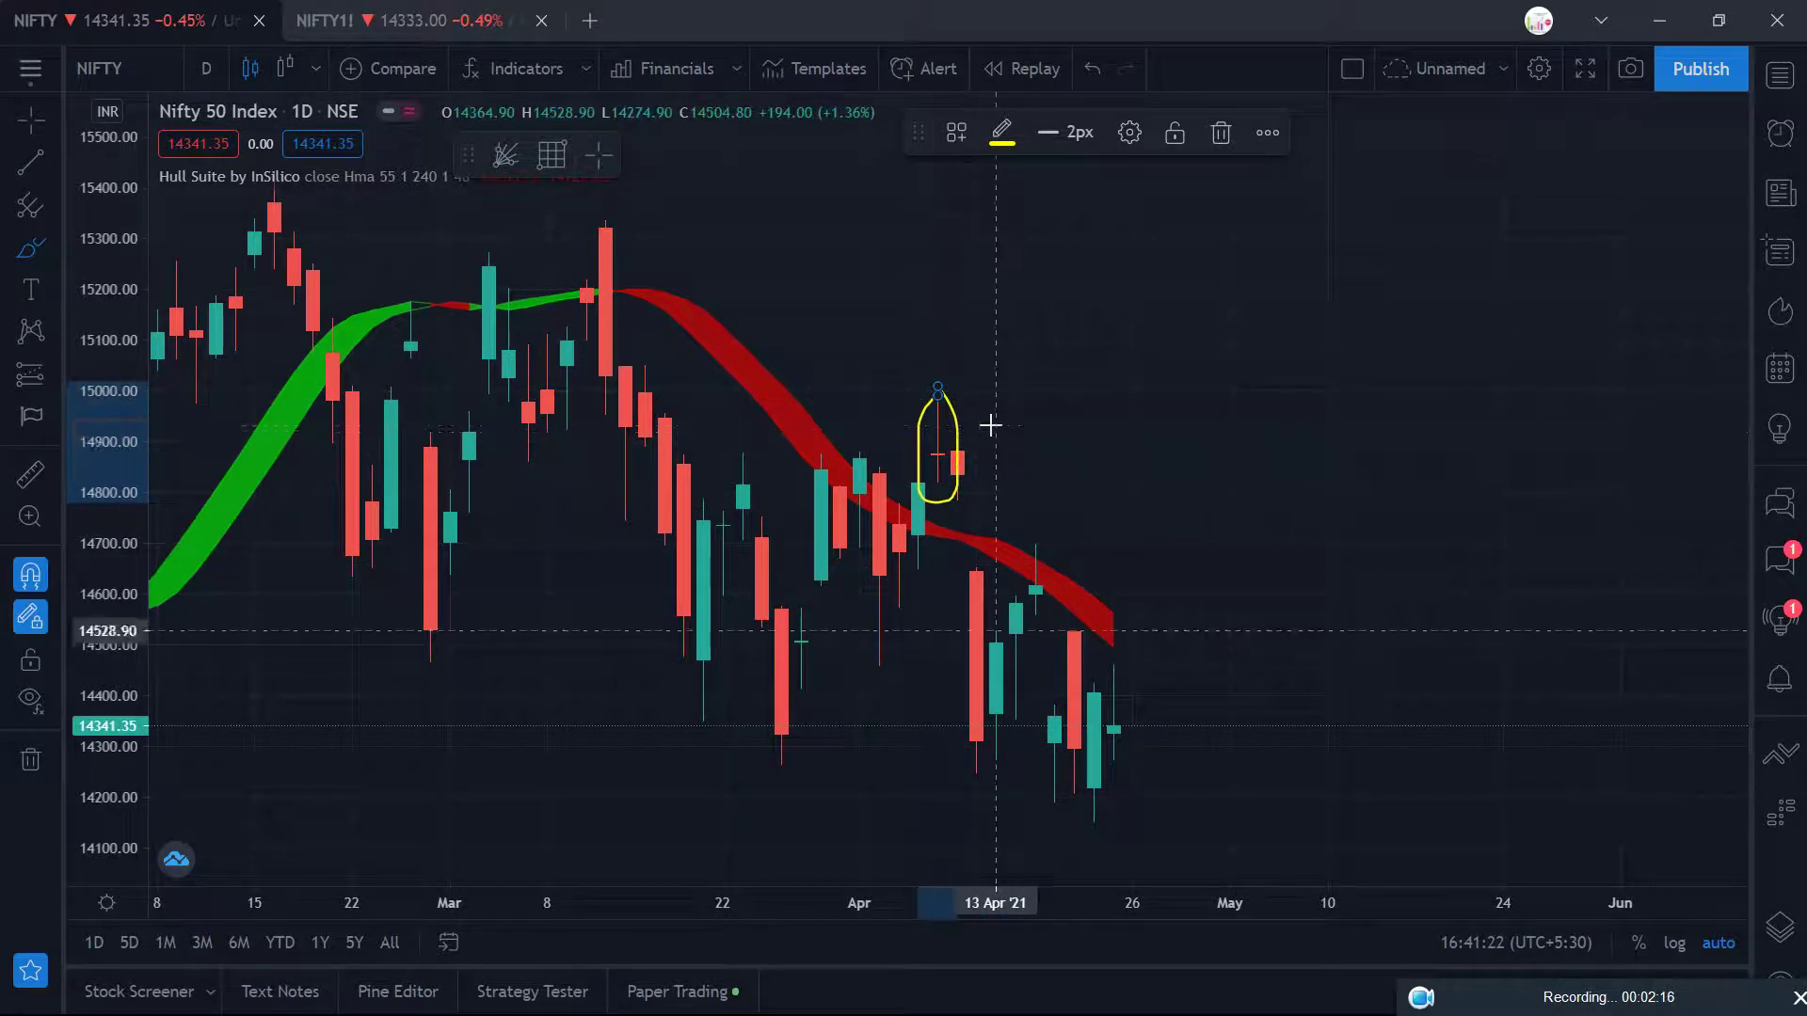
key("ctrl+z")
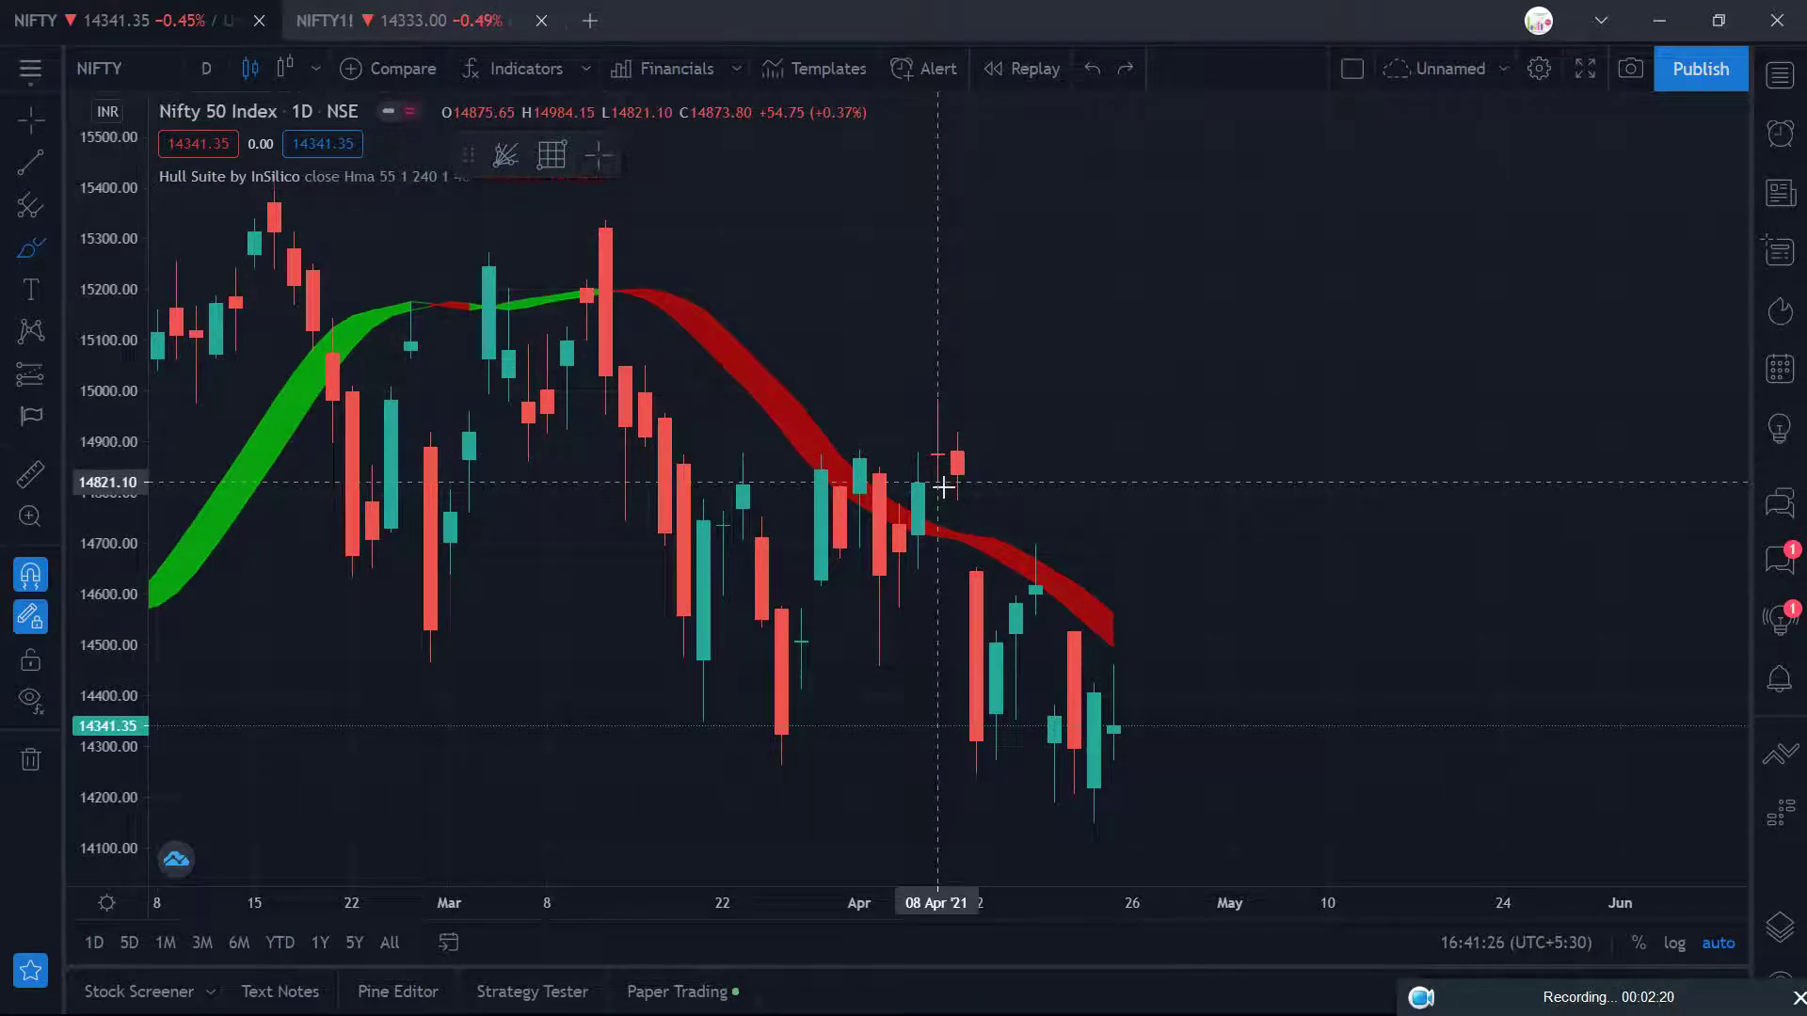
left_click(1787, 251)
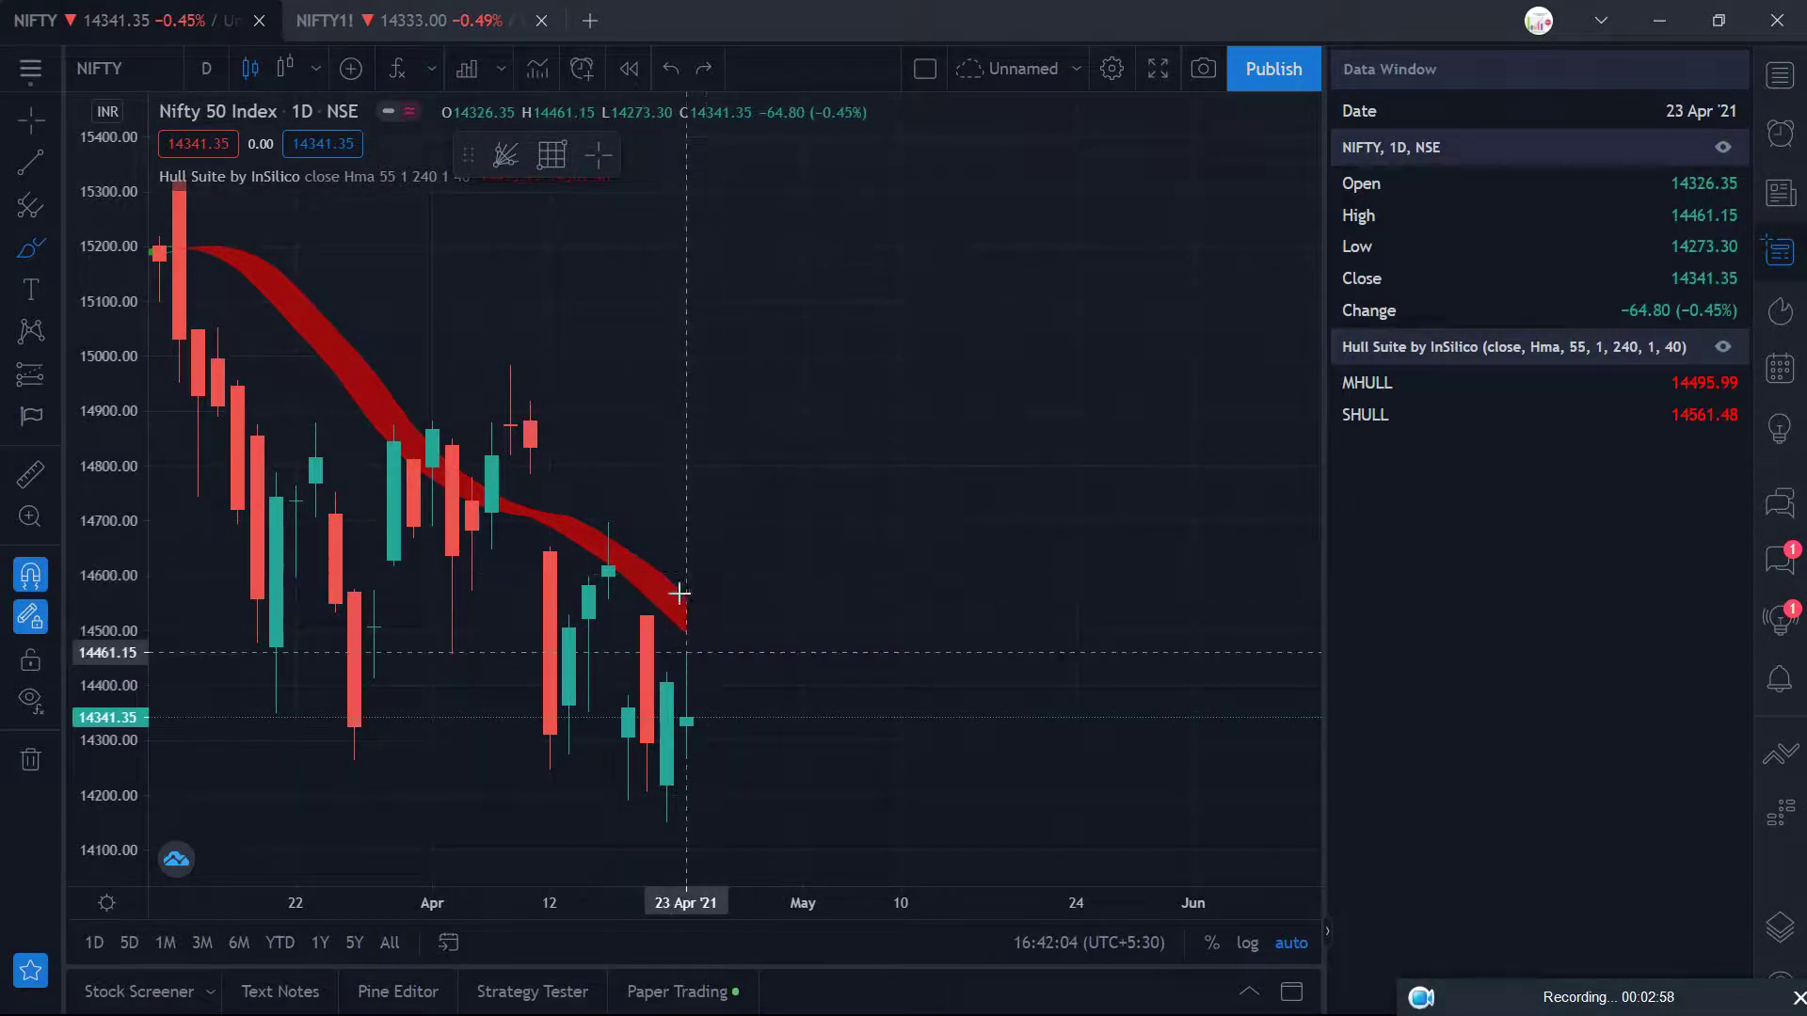
- Try several yellow brush curves around the April candles, undoing each and reselecting the Brush
left_click_drag(647, 588, 743, 376)
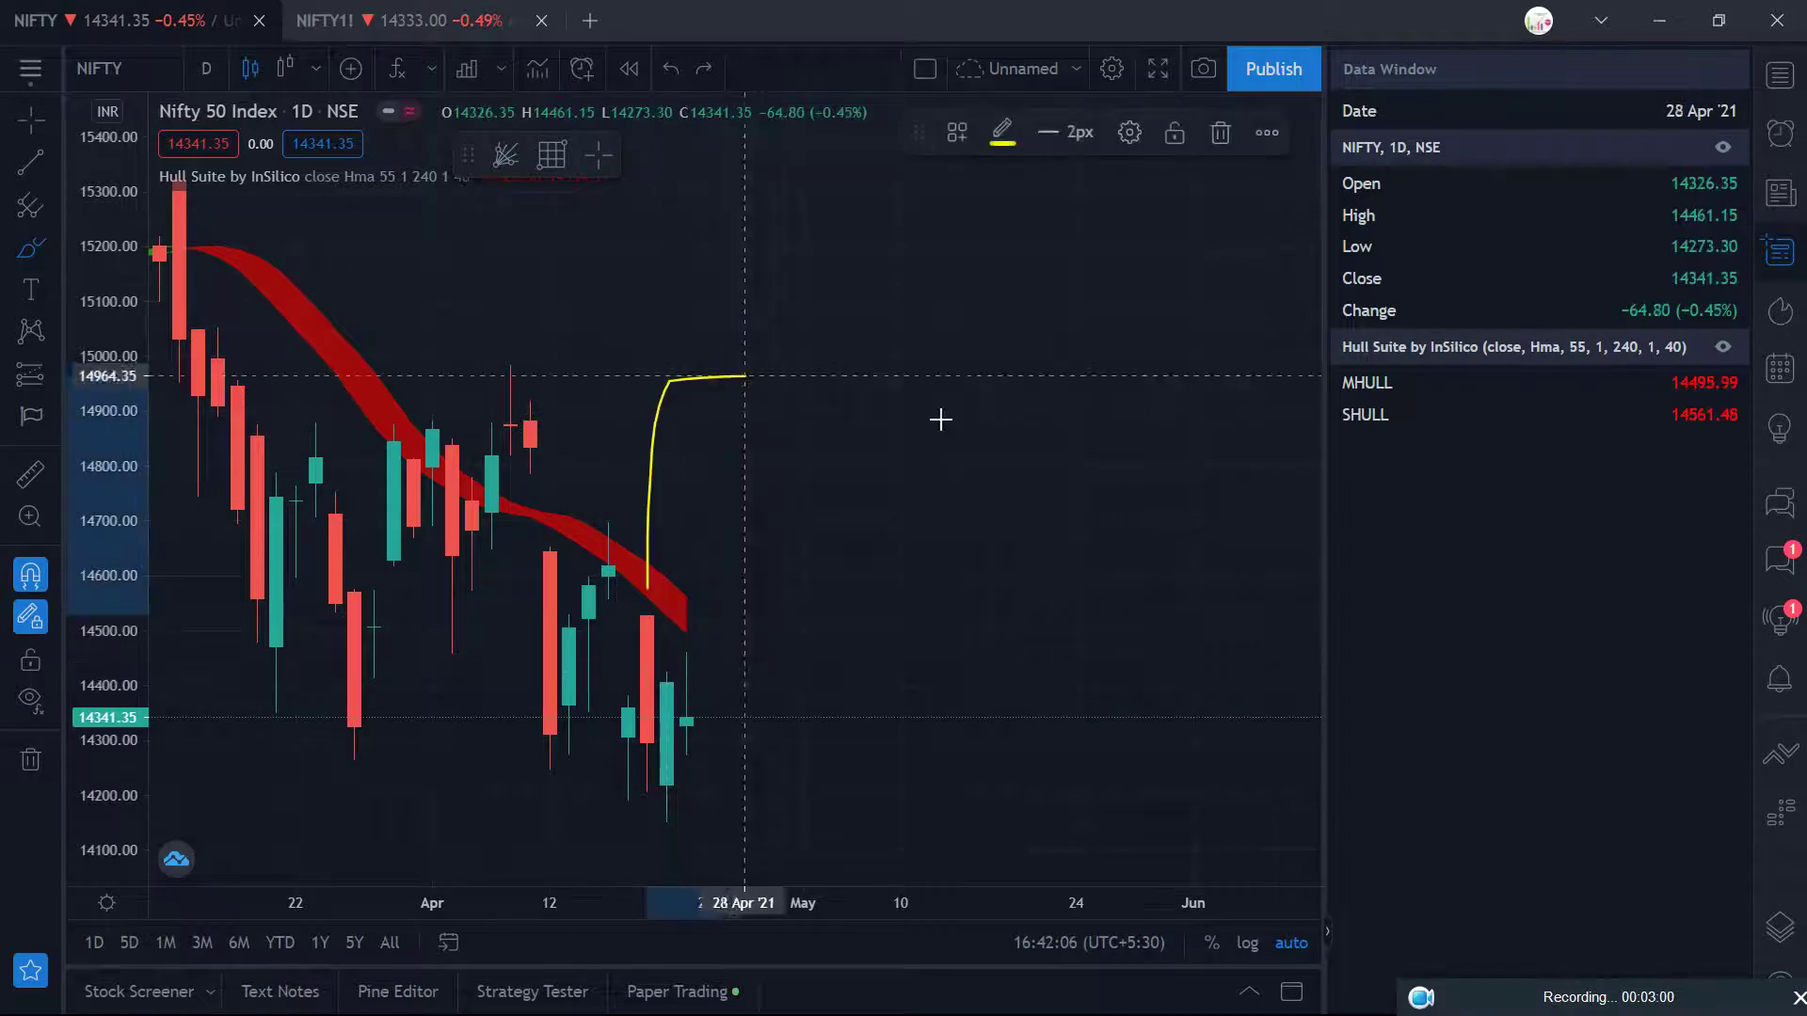
left_click_drag(941, 418, 968, 419)
key("ctrl+z")
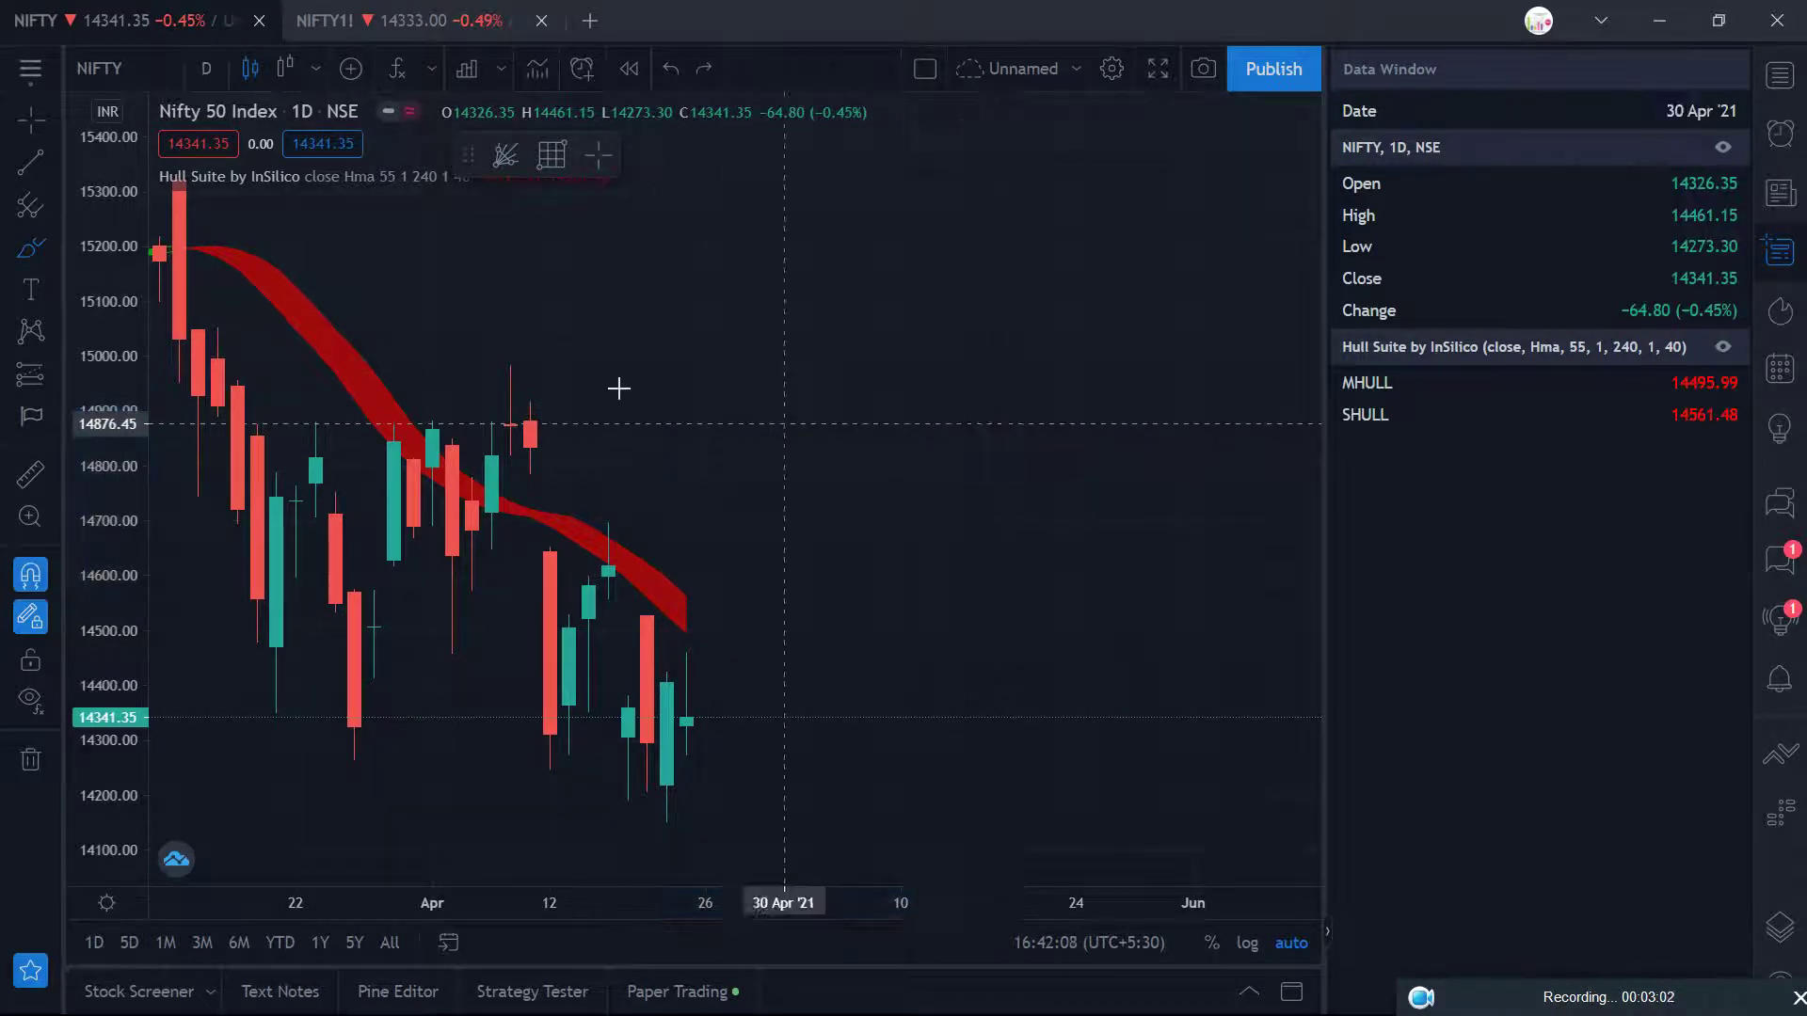
mouse_move(608, 508)
left_mouse_down()
mouse_move(614, 391)
mouse_move(1000, 437)
left_mouse_up()
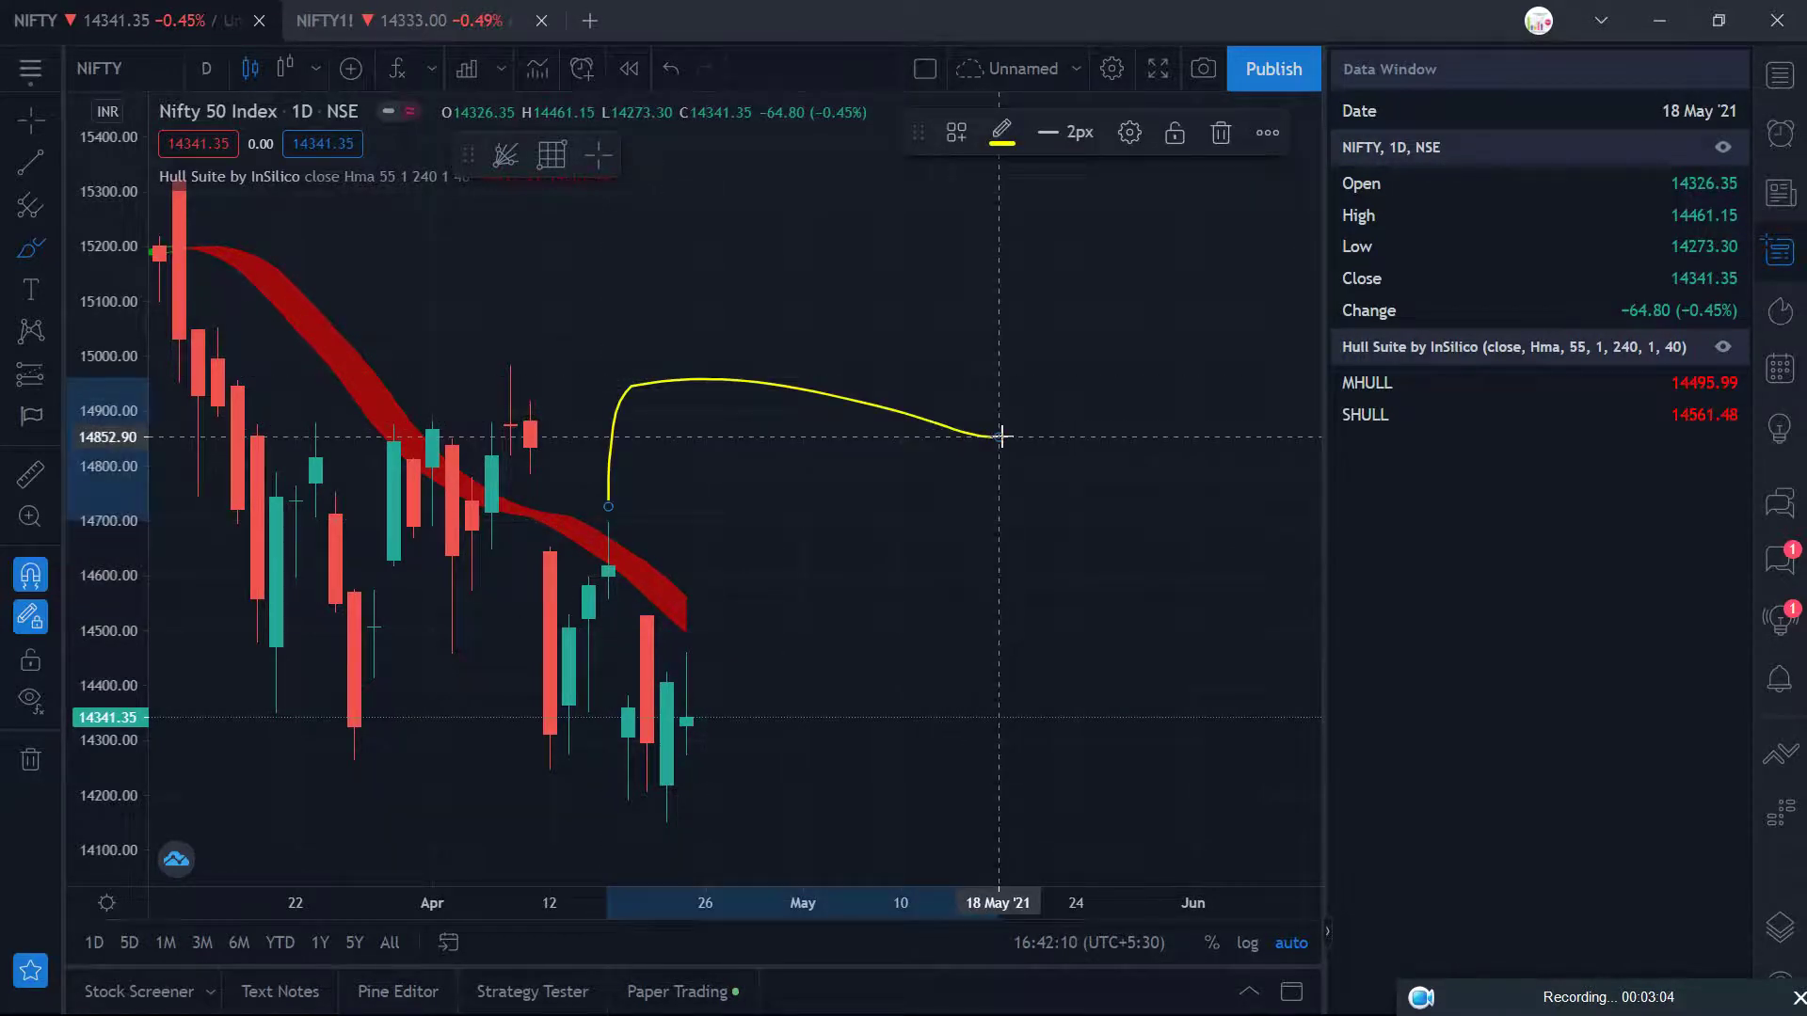
key("ctrl+z")
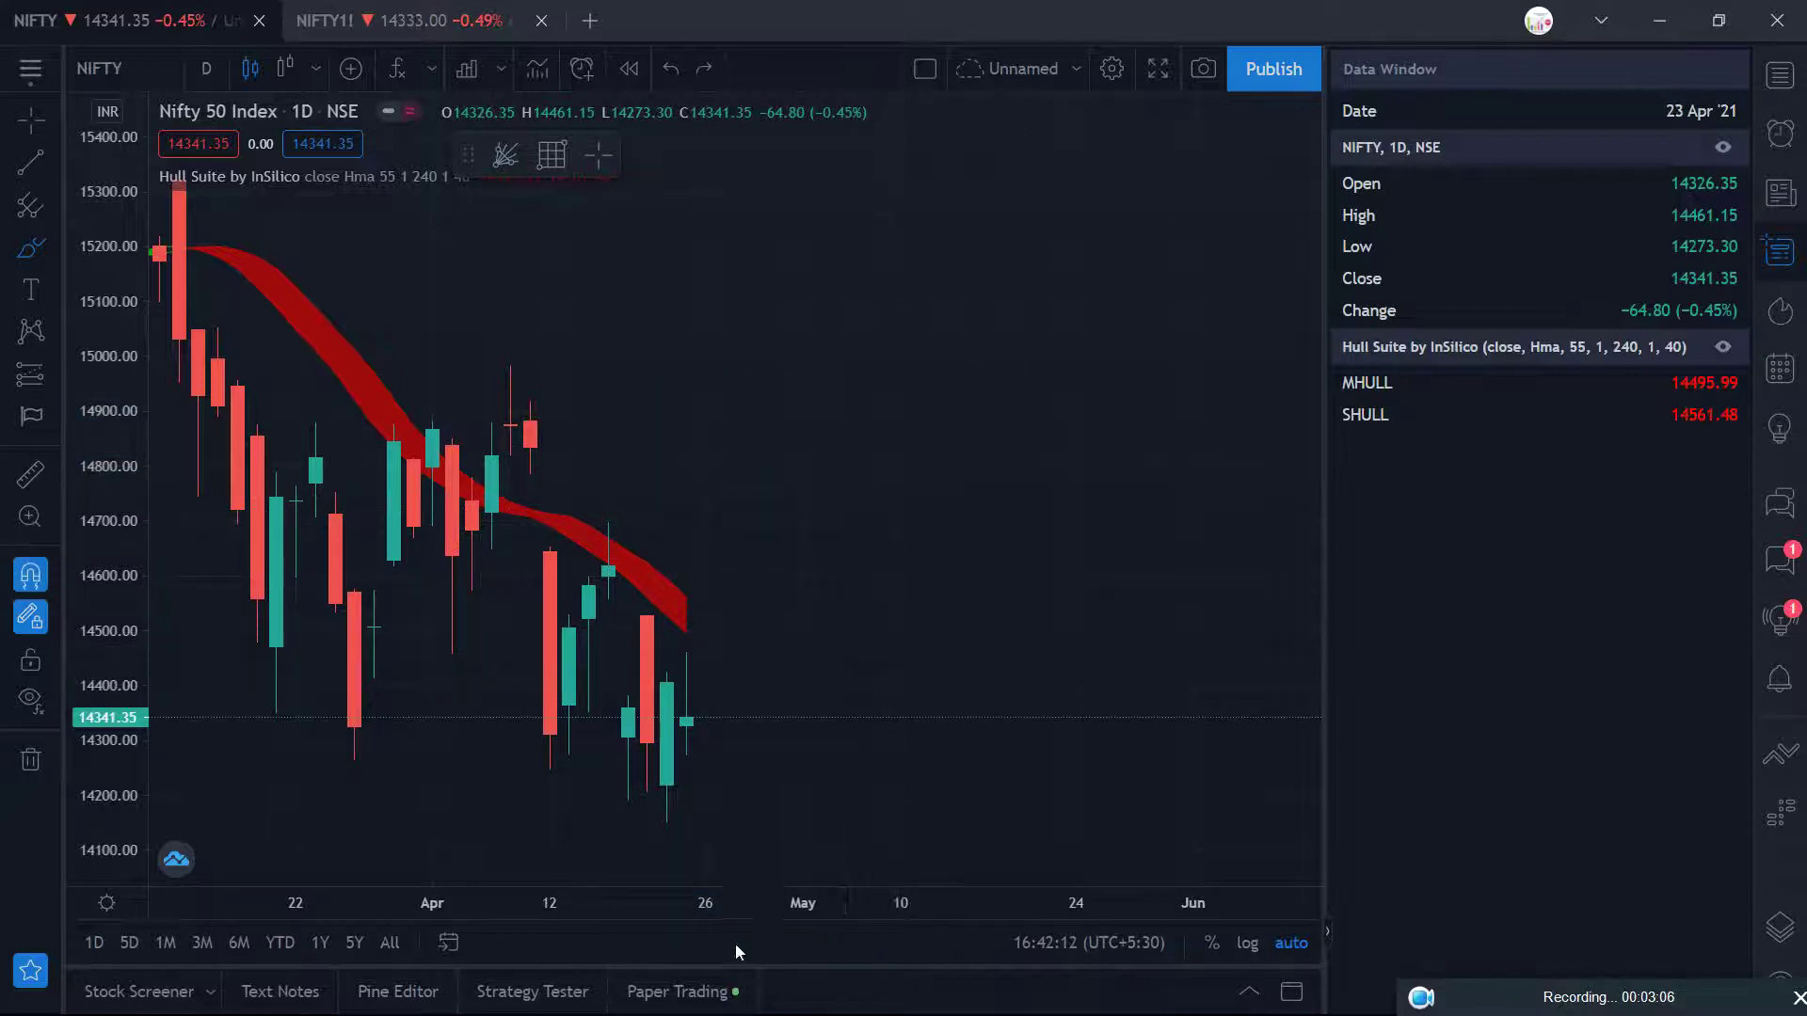
left_click(636, 836)
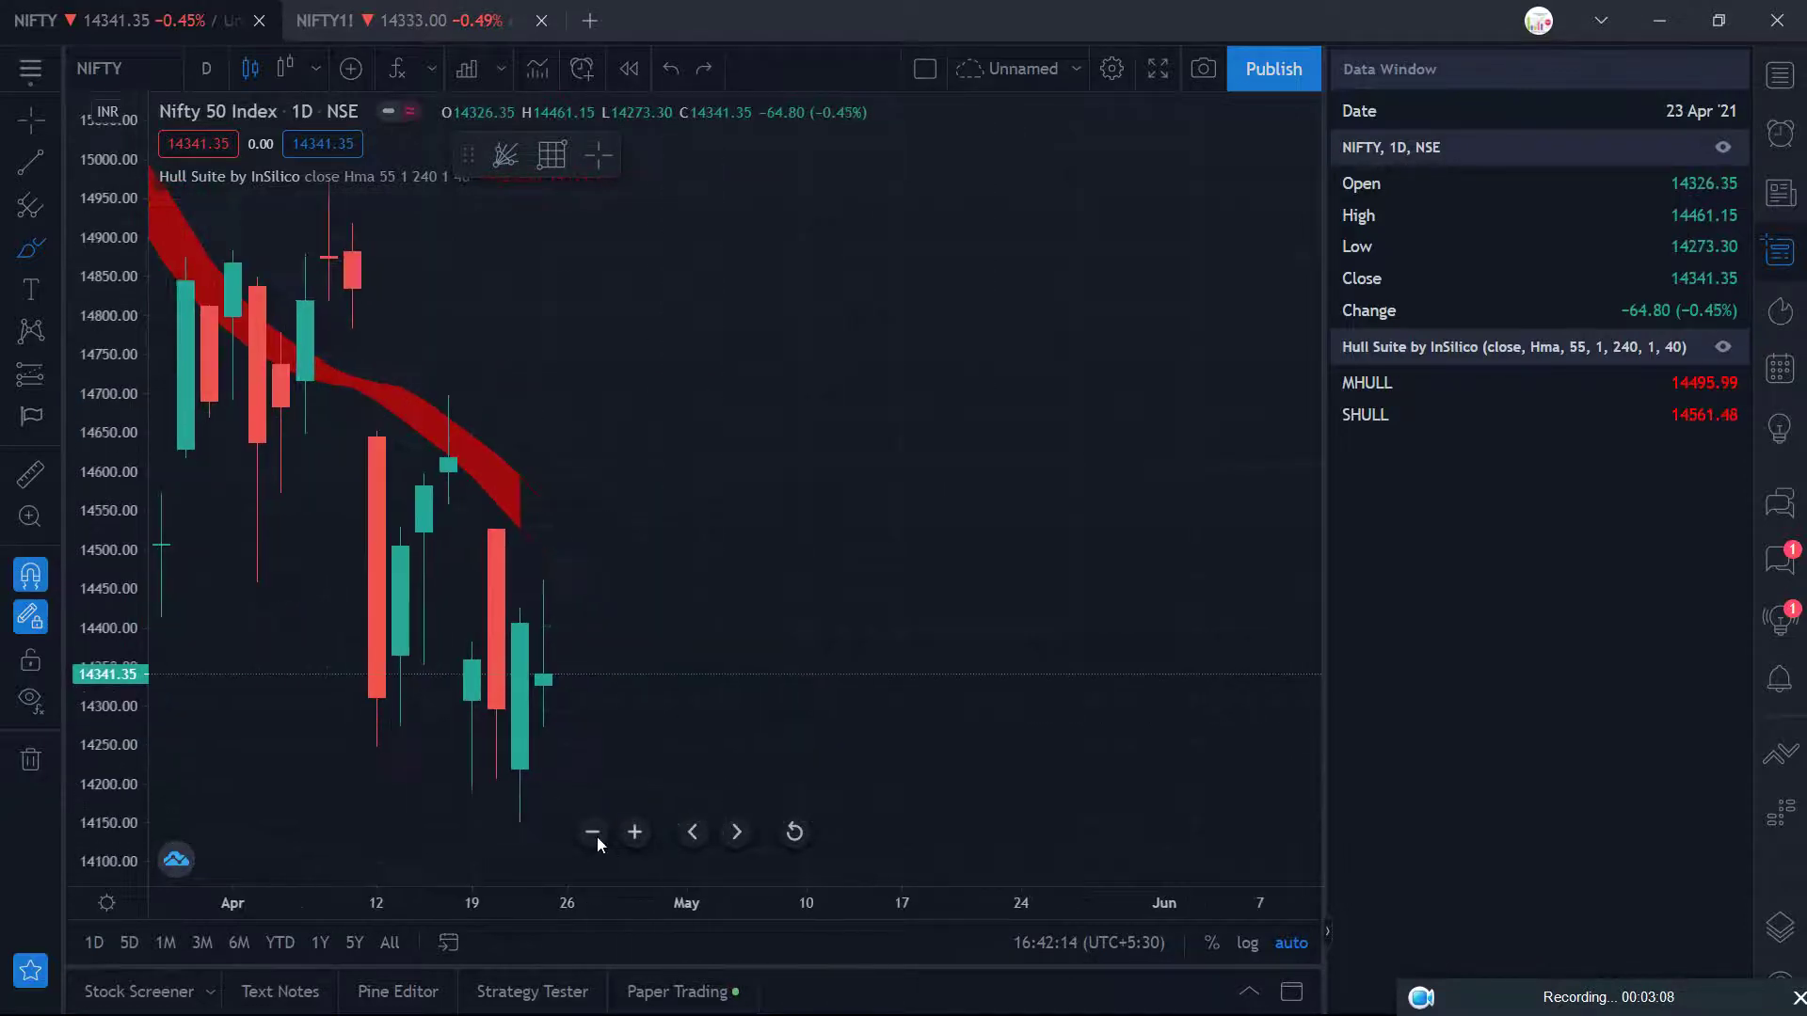
left_click(593, 832)
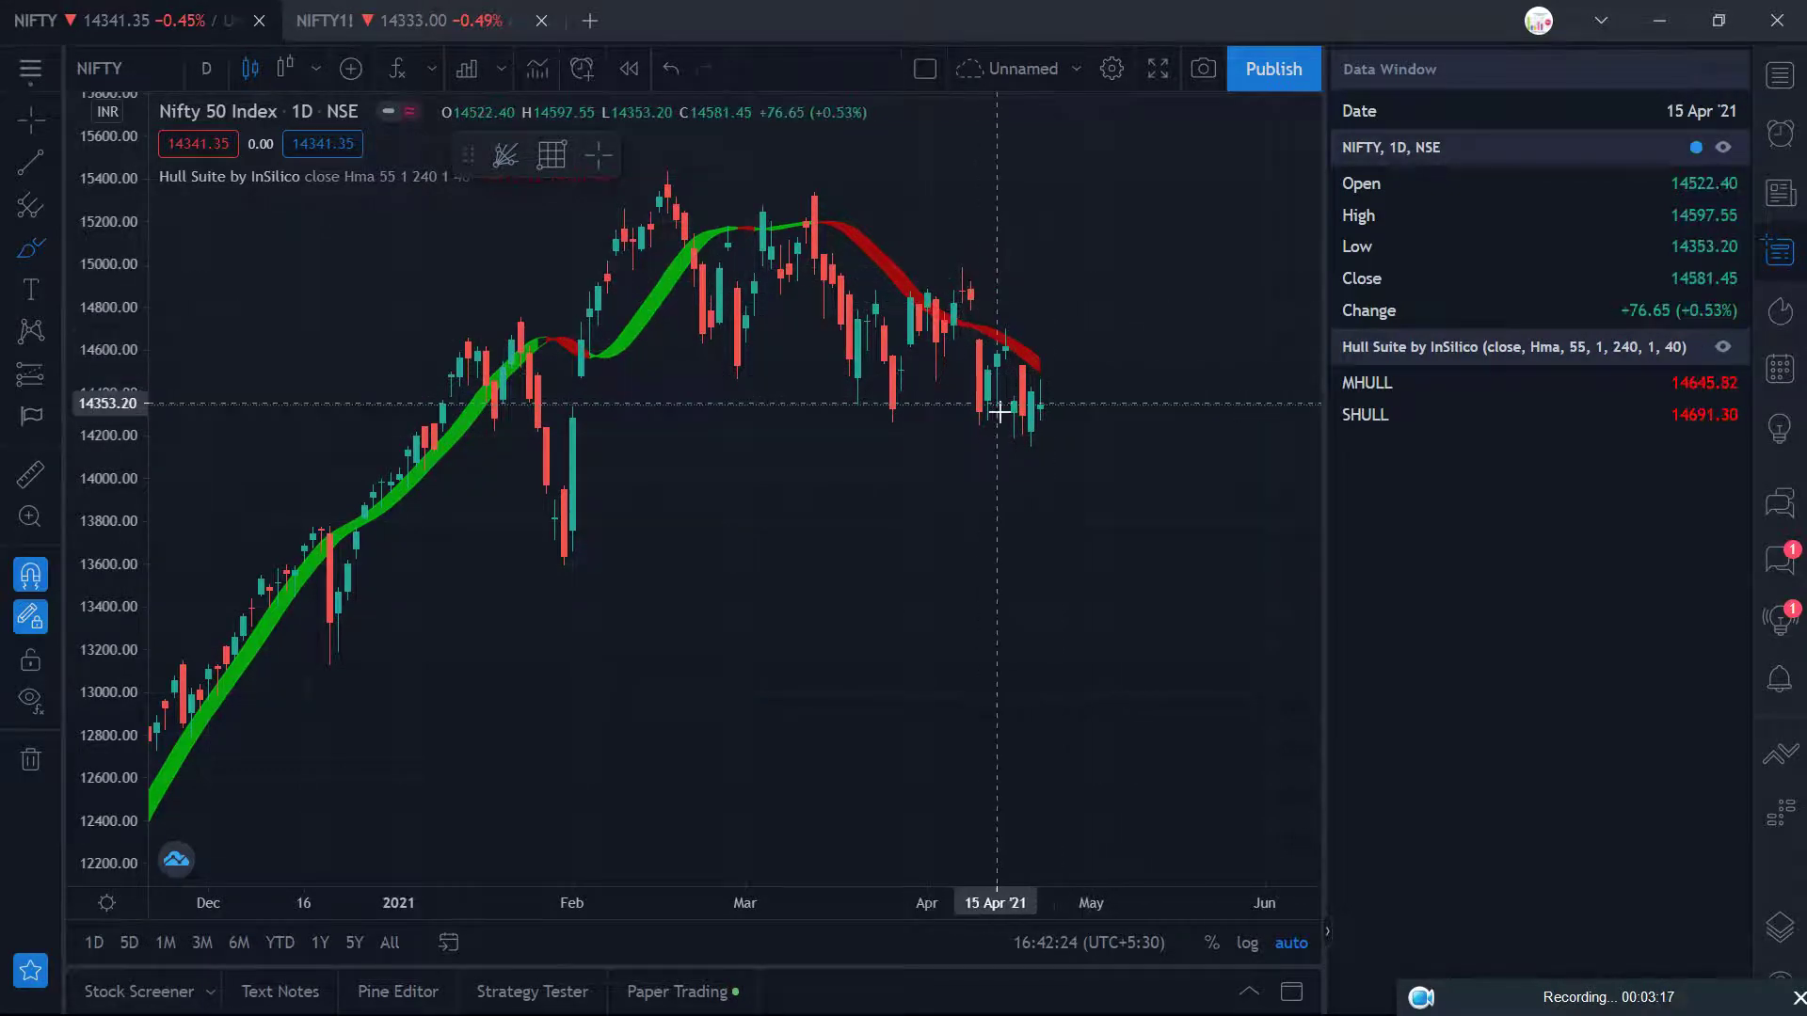
left_click(461, 358)
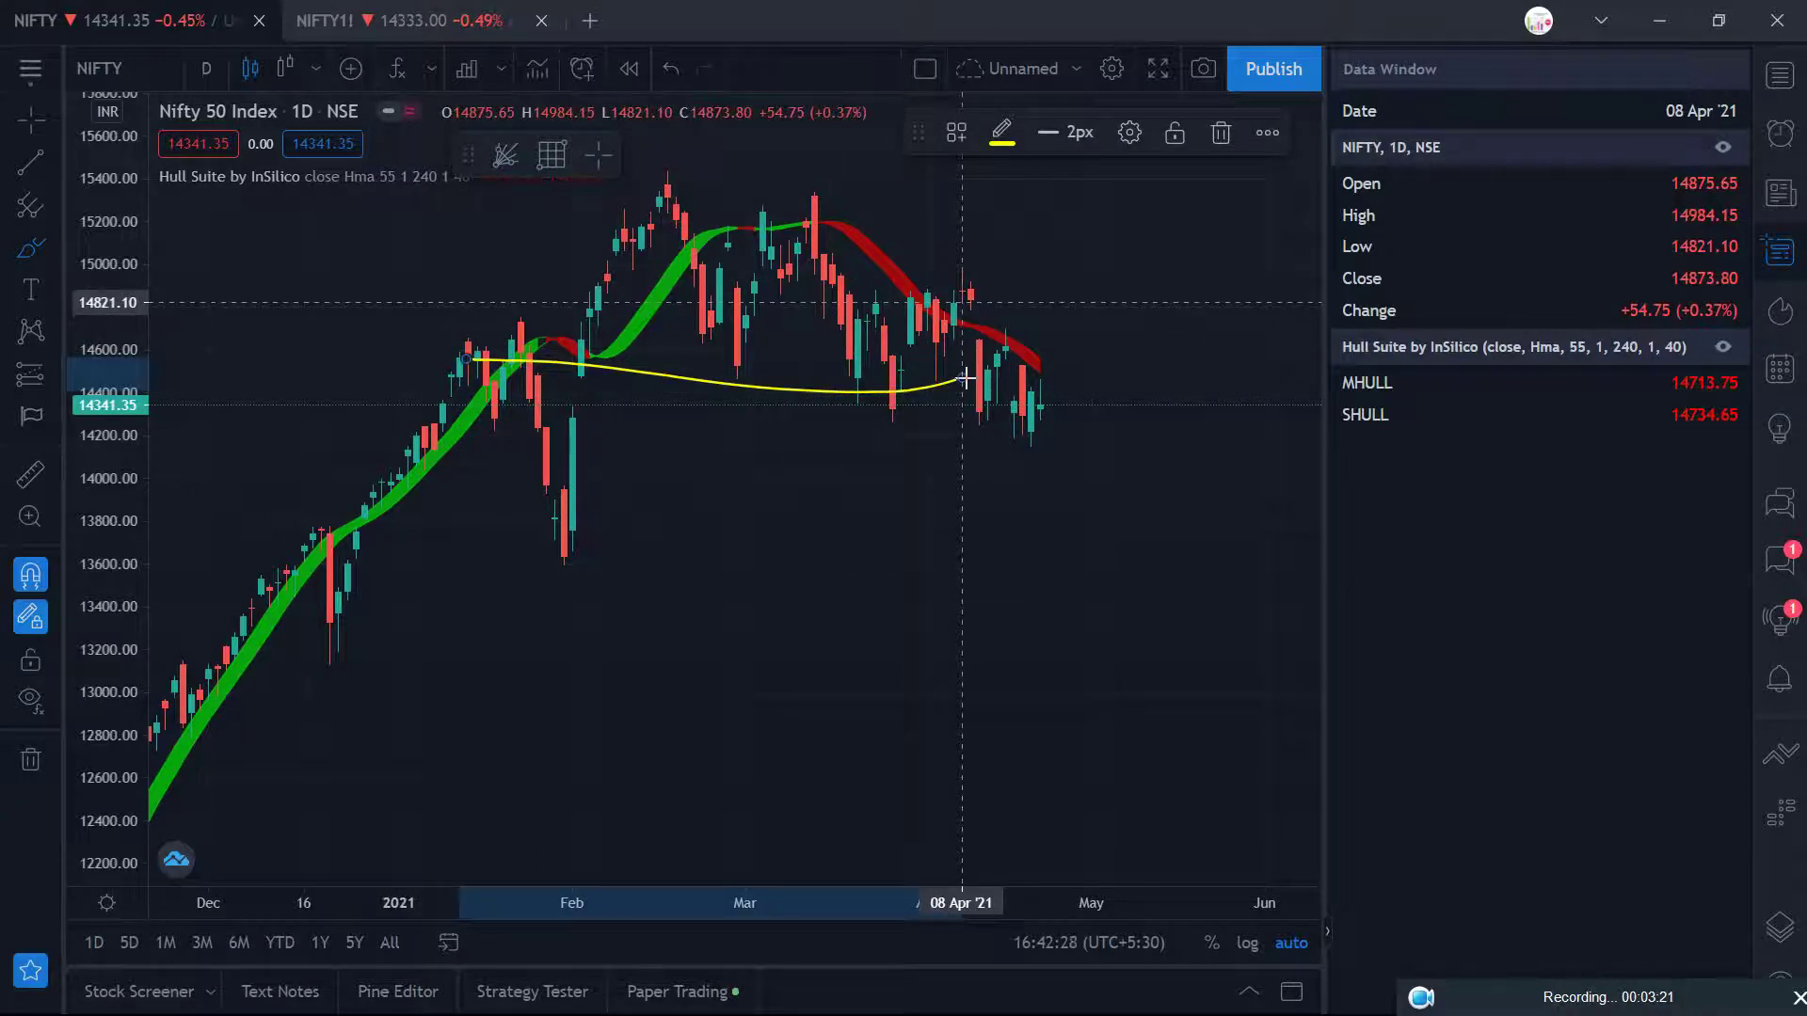
key("ctrl+z")
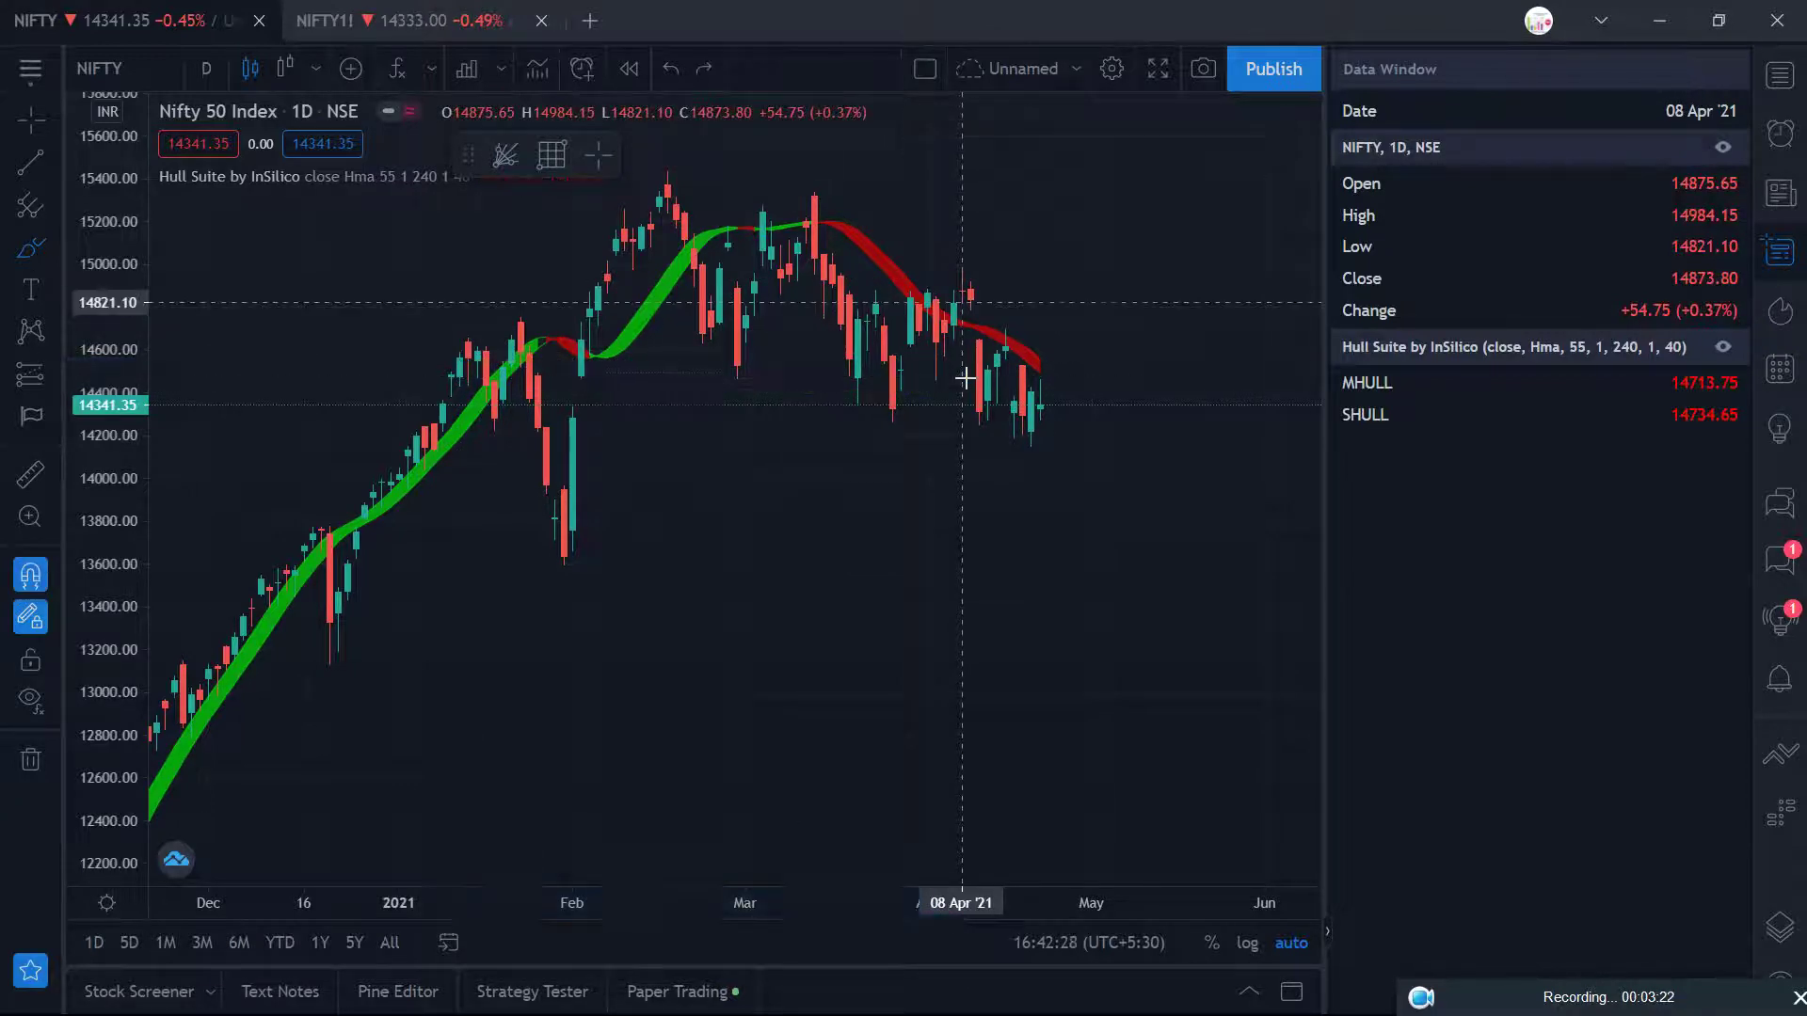
left_click(35, 249)
left_click(419, 274)
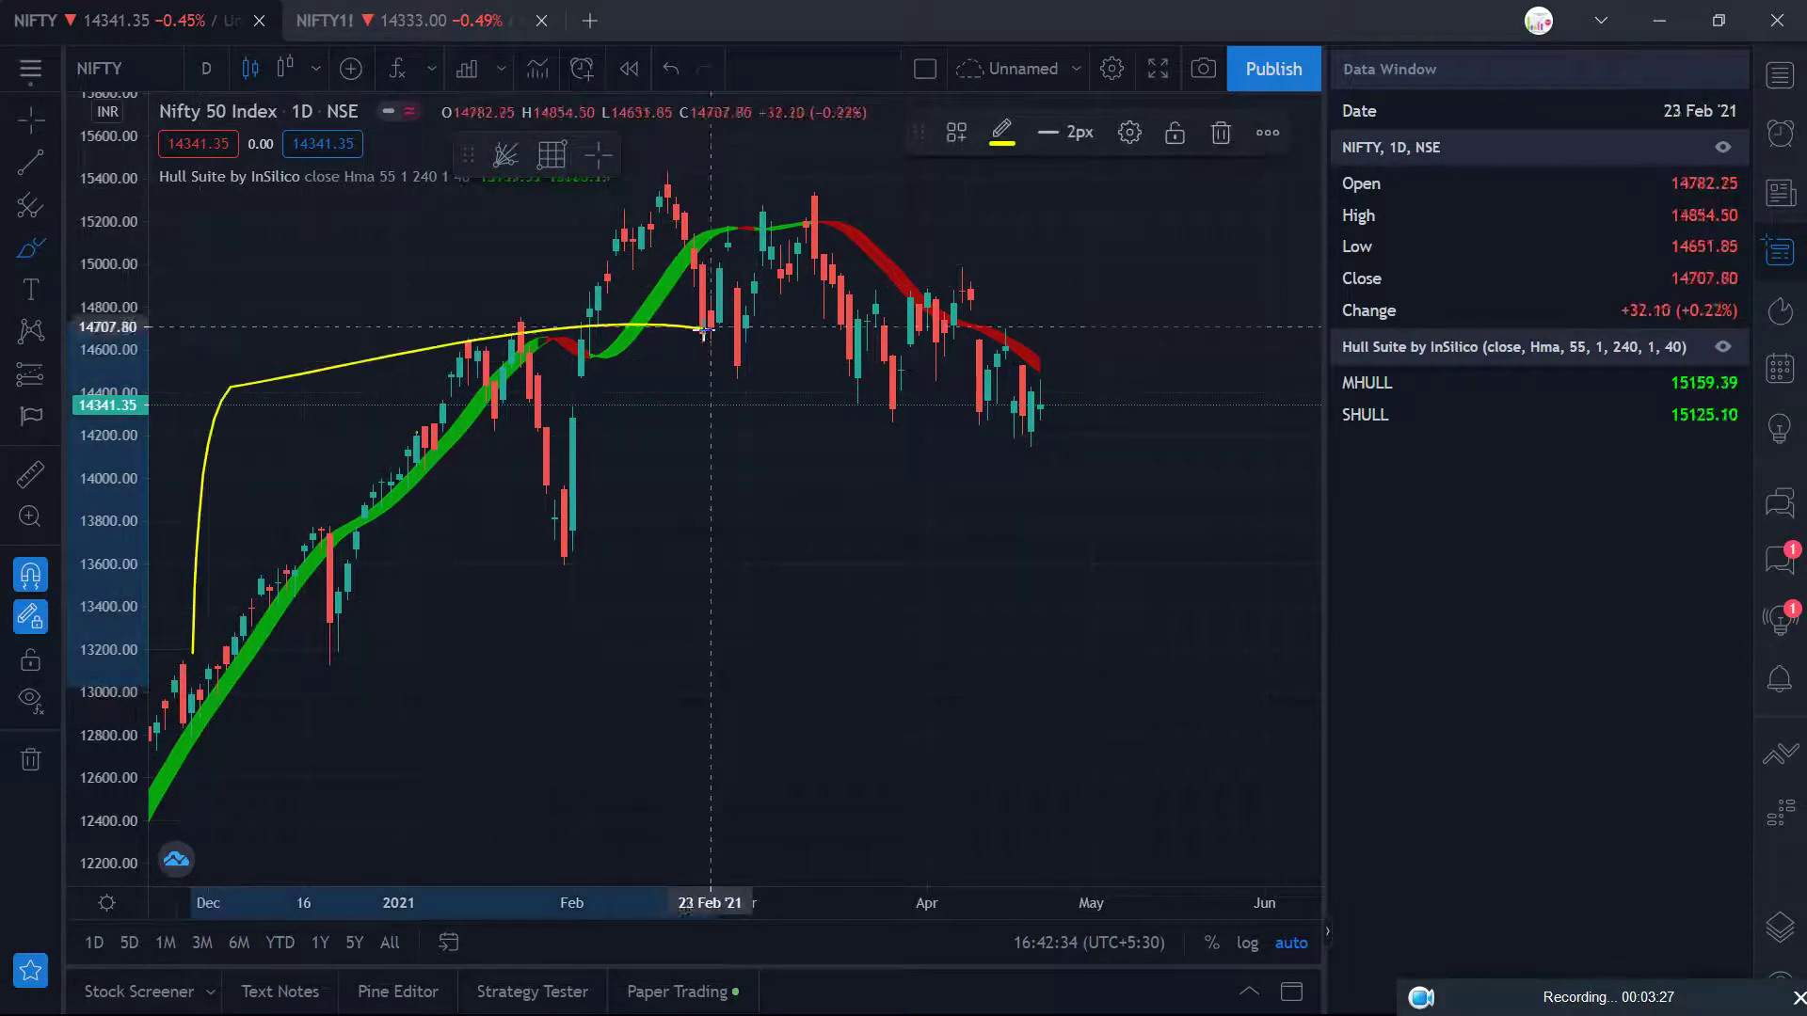
key("ctrl+z")
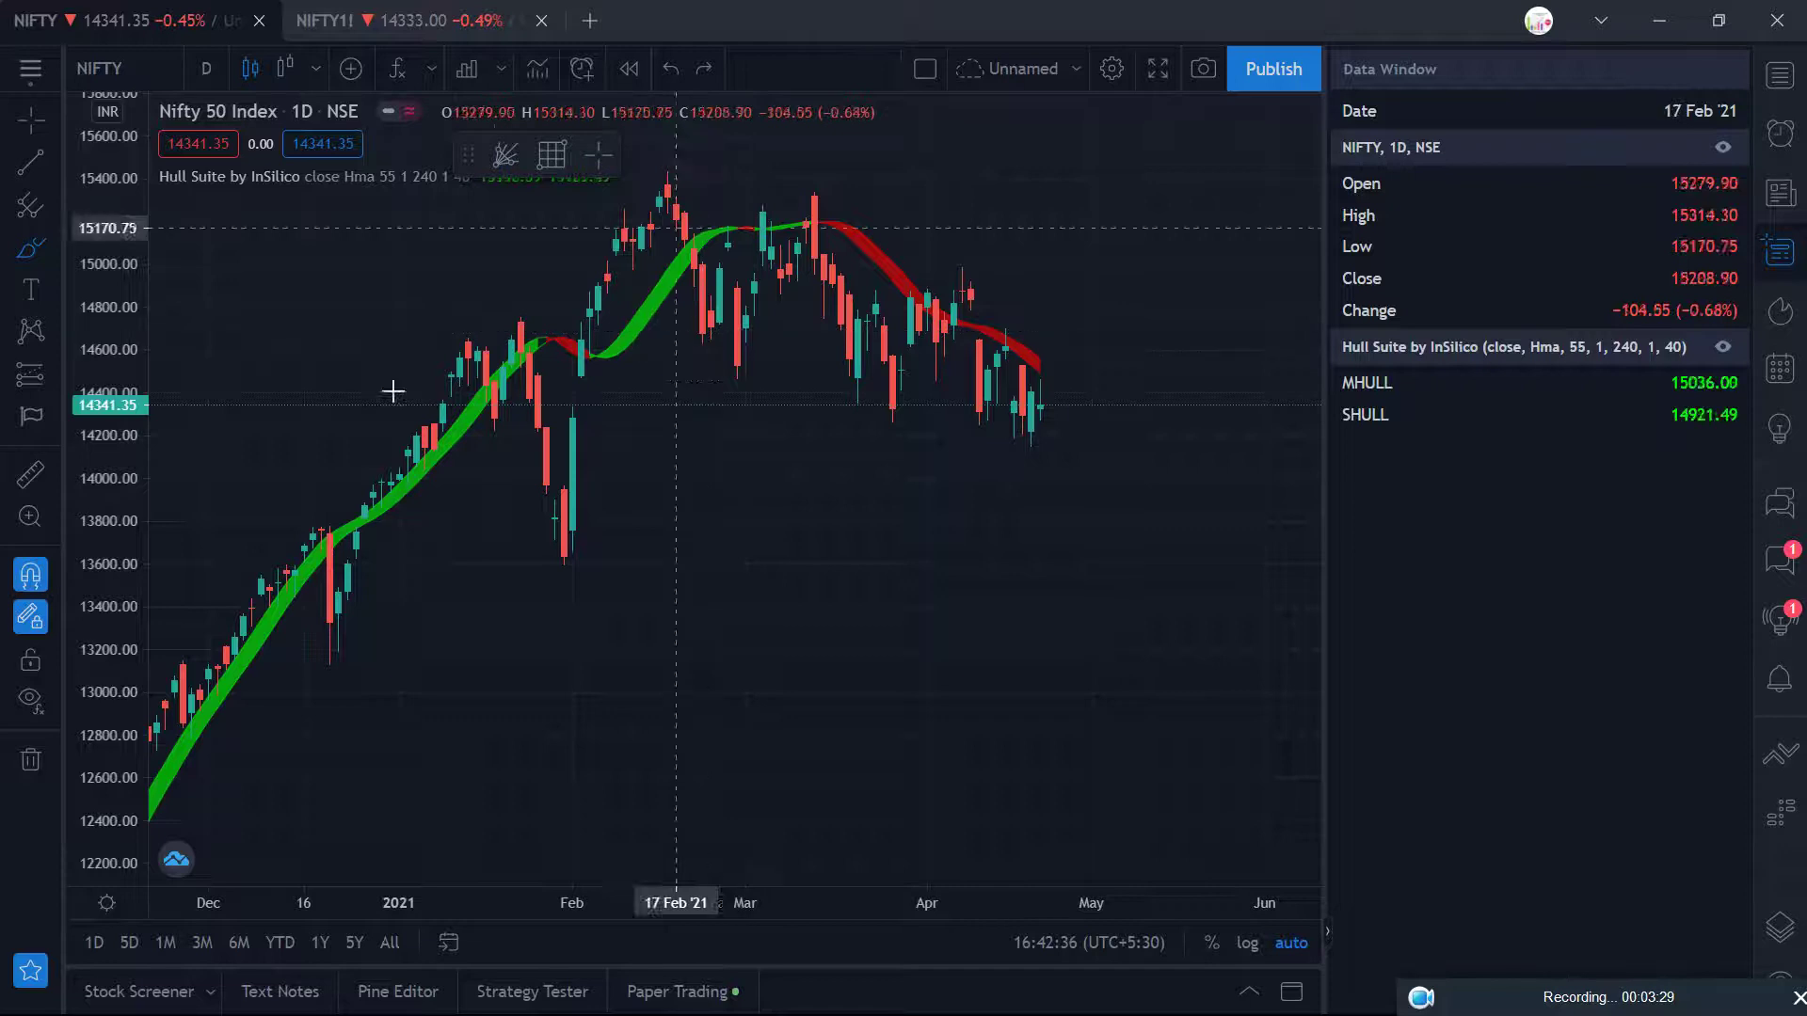
- Draw a yellow curve in the space after the latest candles, then reset the date range
scroll(376, 367, "up", 2)
scroll(396, 361, "up", 3)
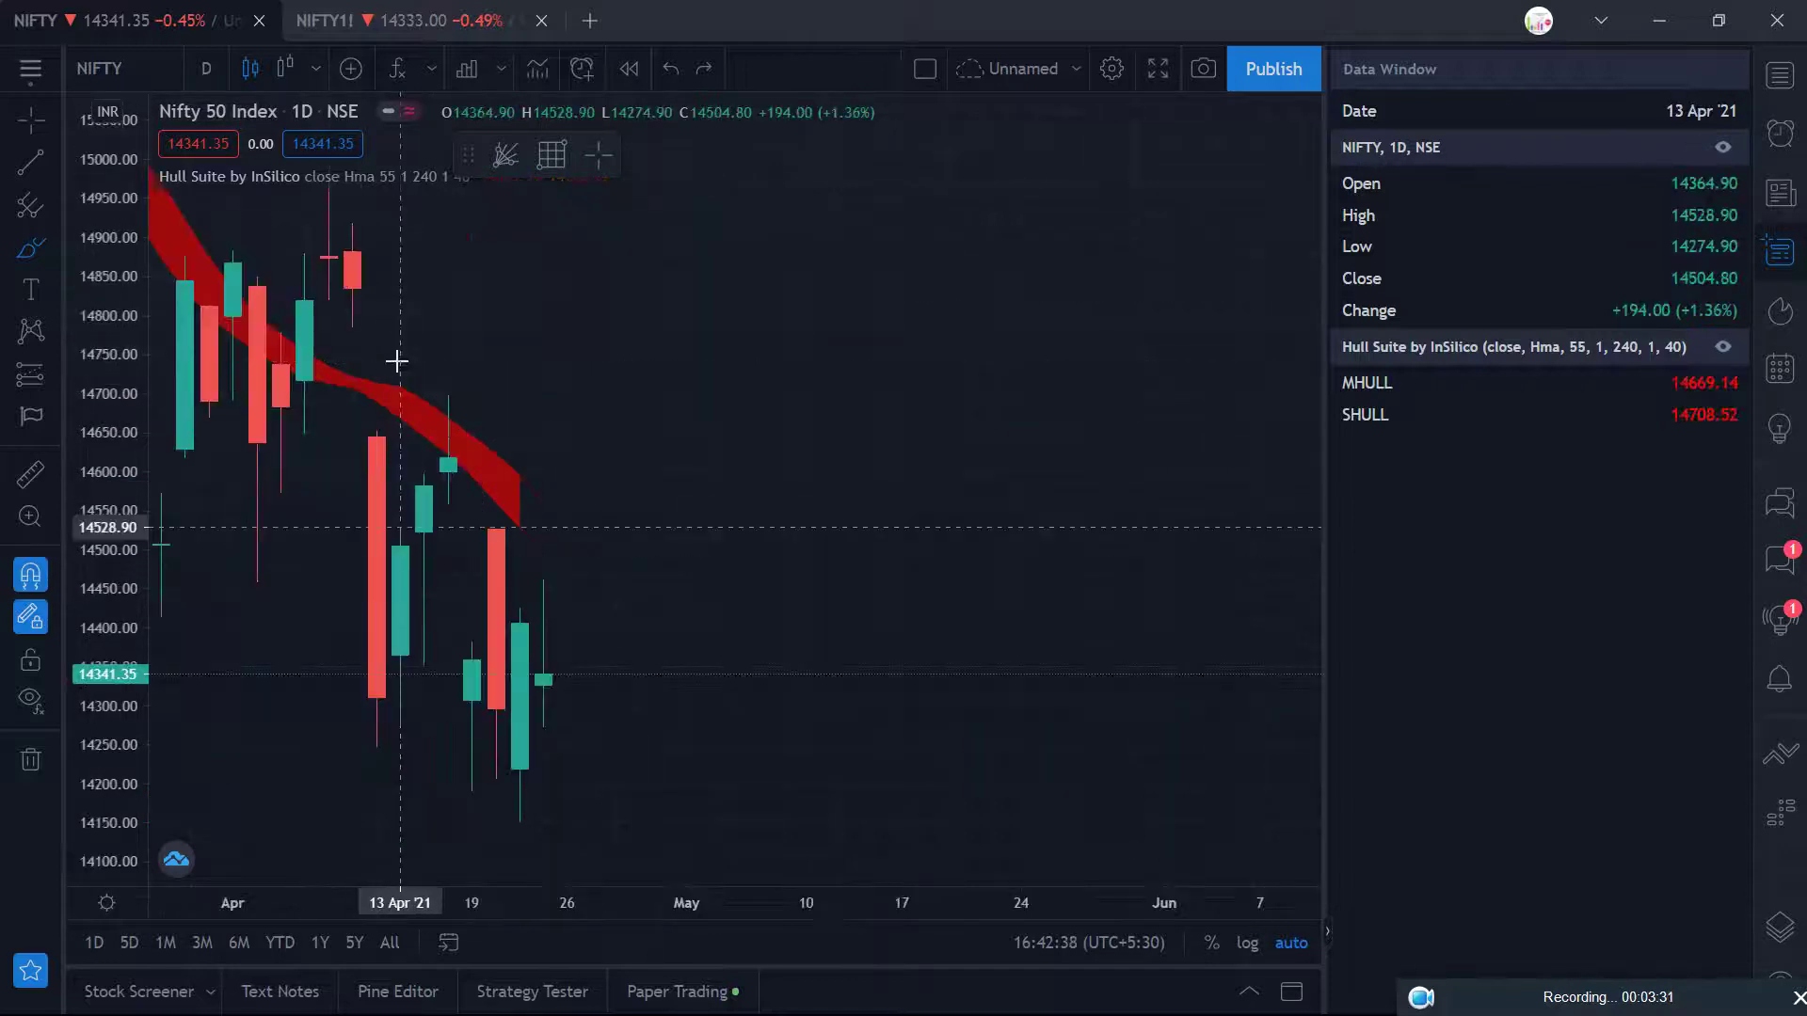
scroll(554, 307, "down", 5)
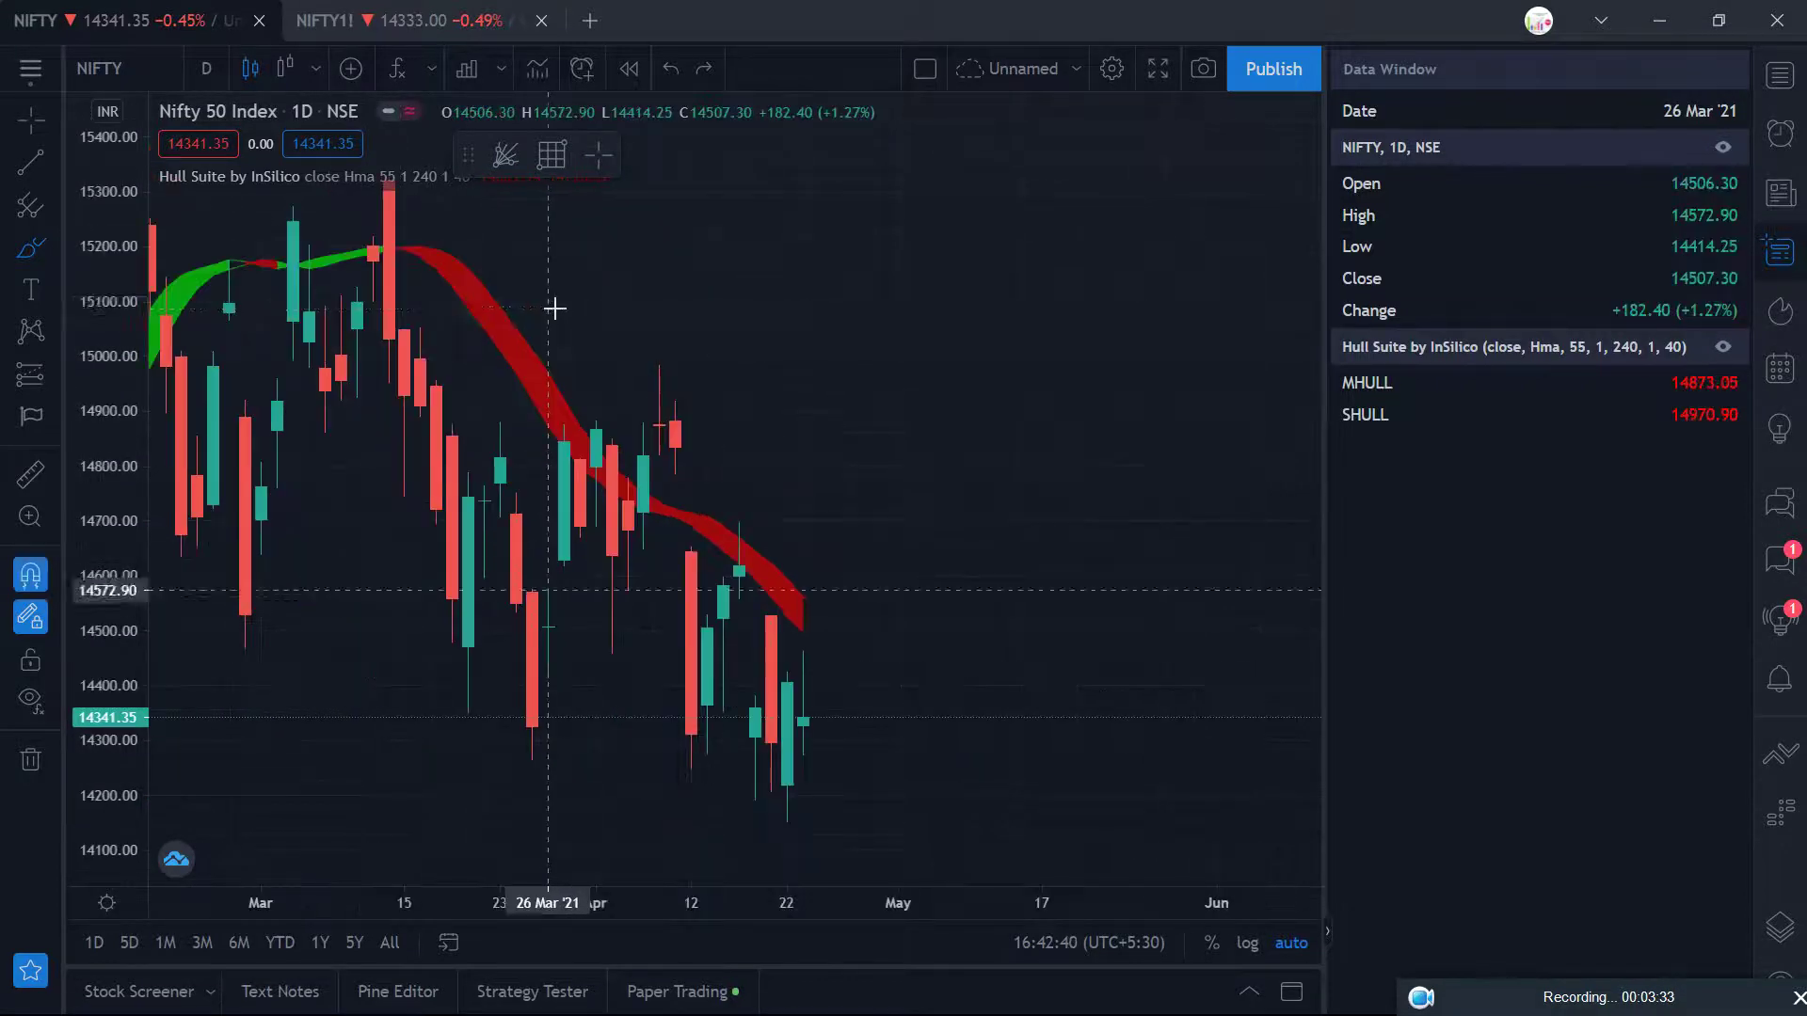
scroll(506, 352, "up", 2)
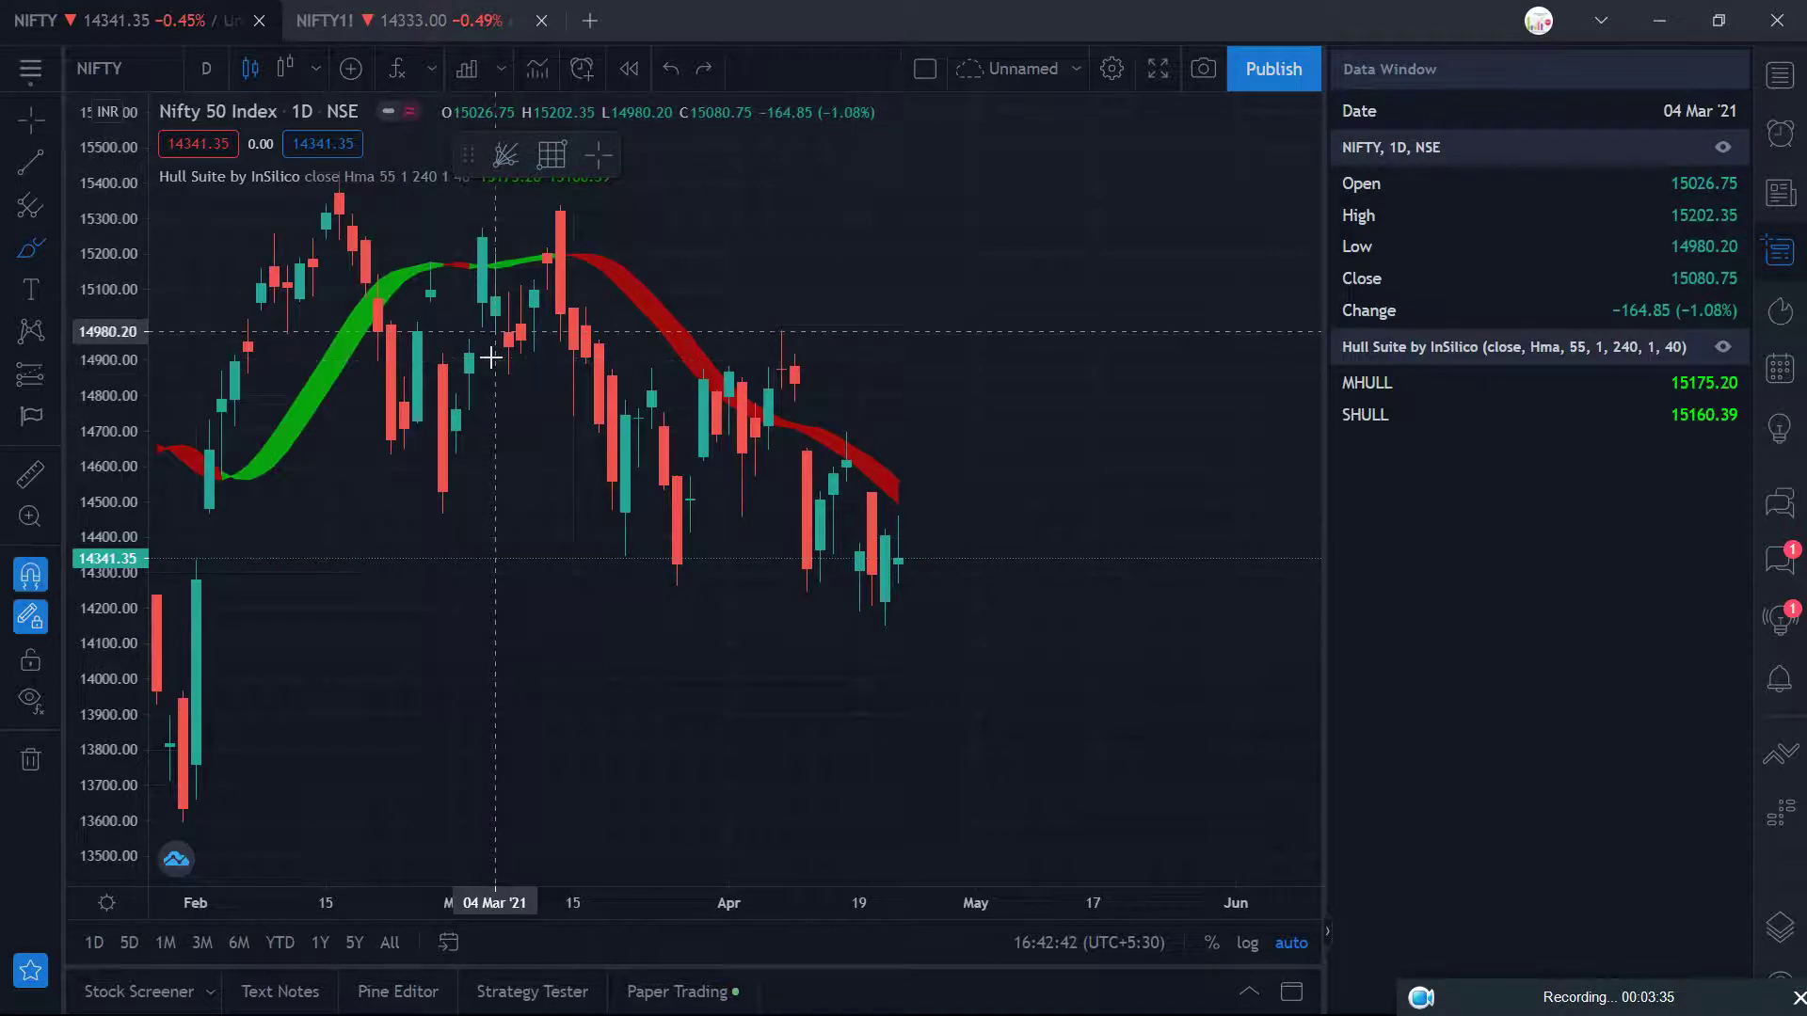
scroll(489, 356, "down", 2)
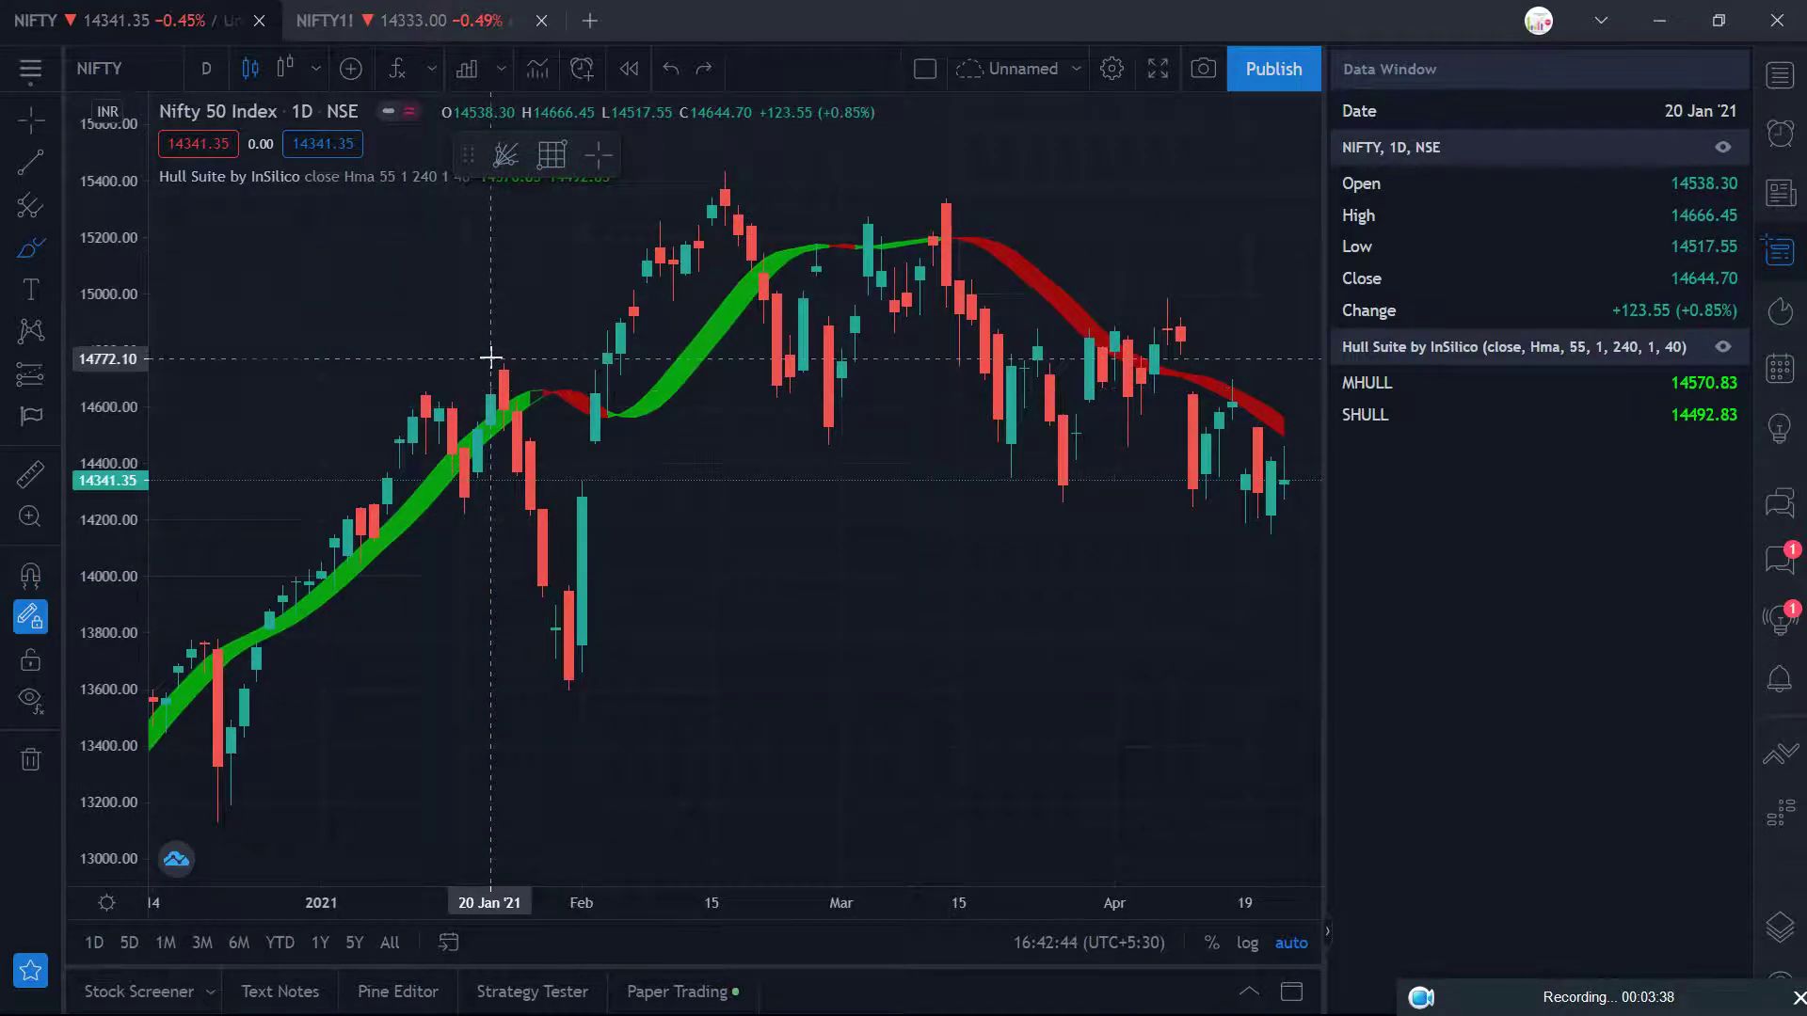
scroll(490, 357, "right", 5)
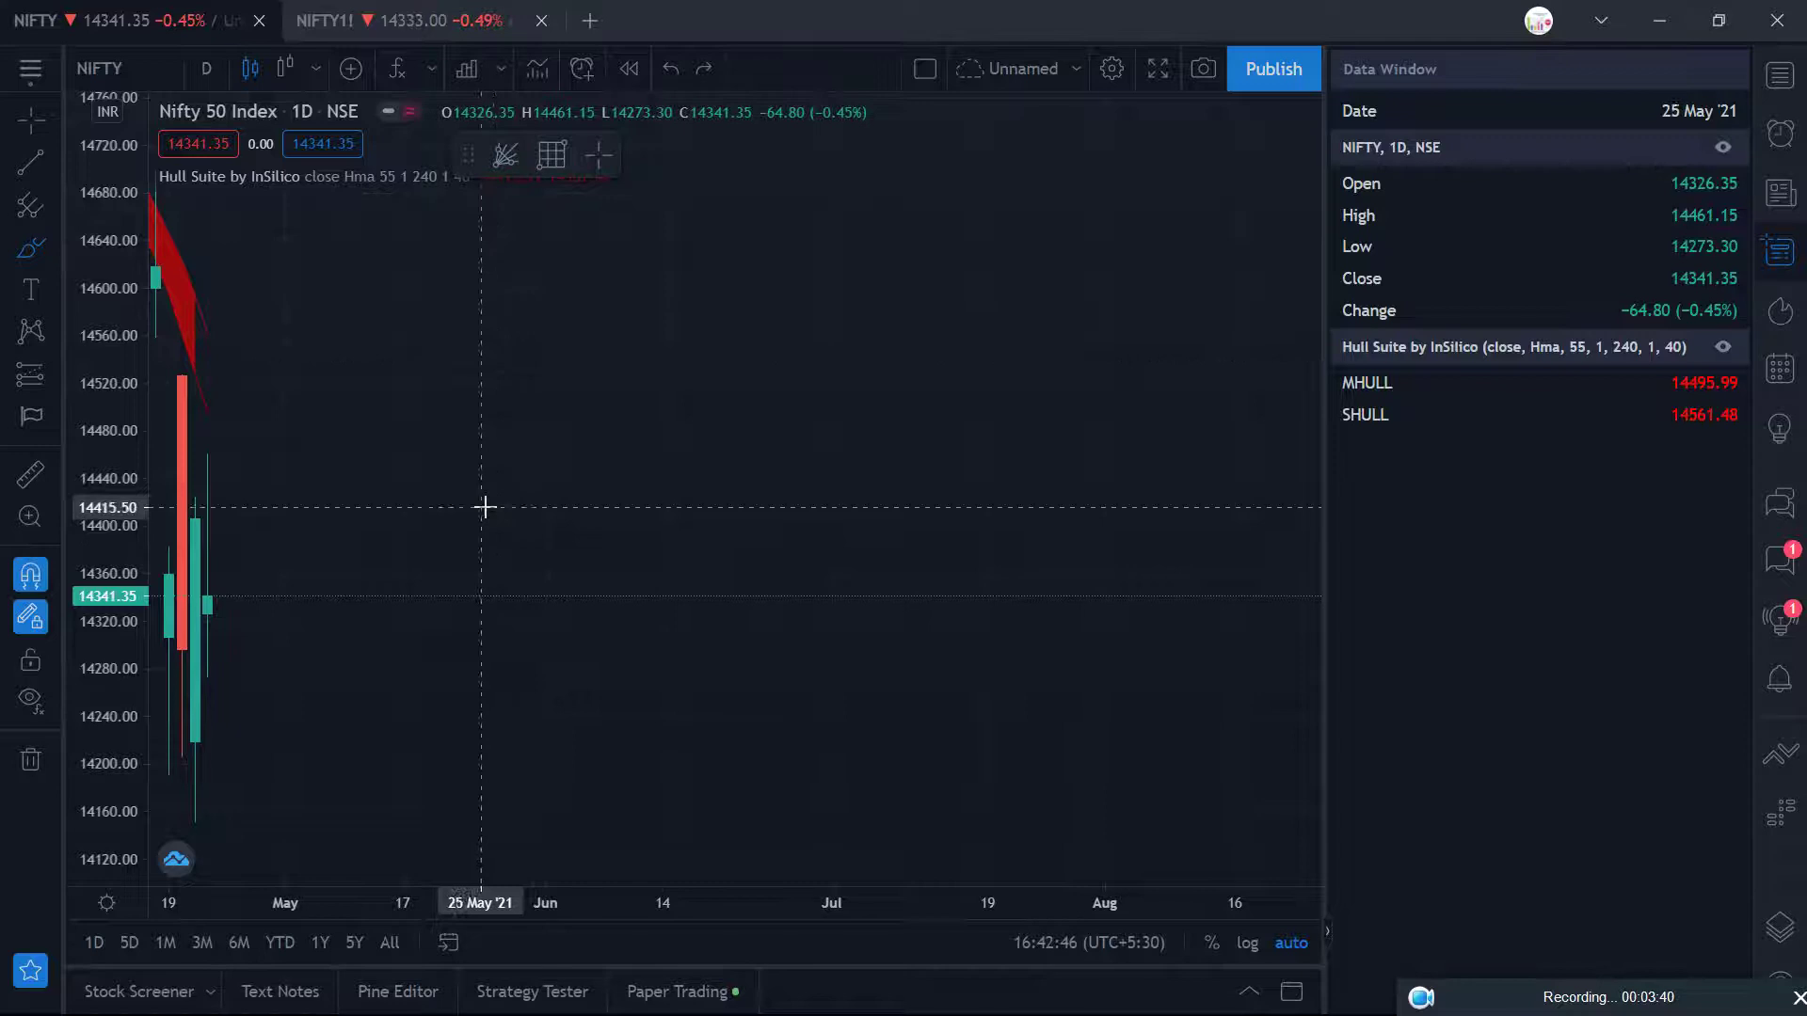
left_click_drag(499, 589, 1013, 565)
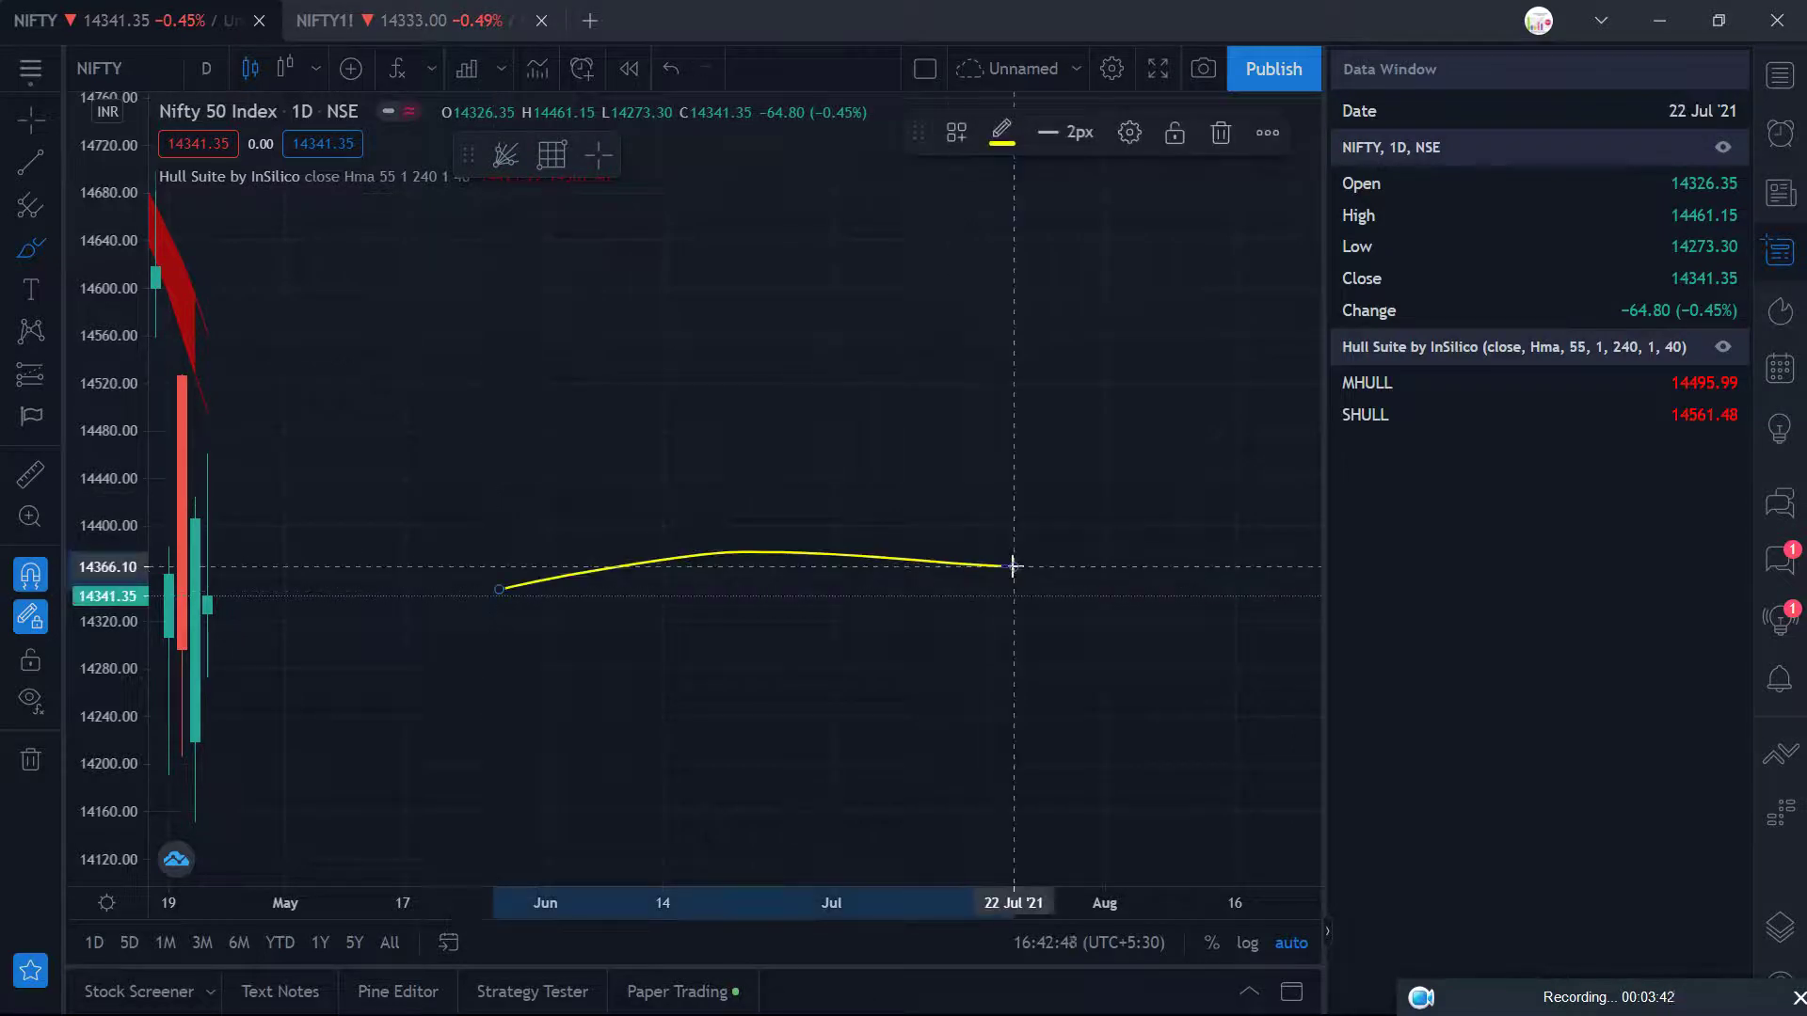
key("Escape")
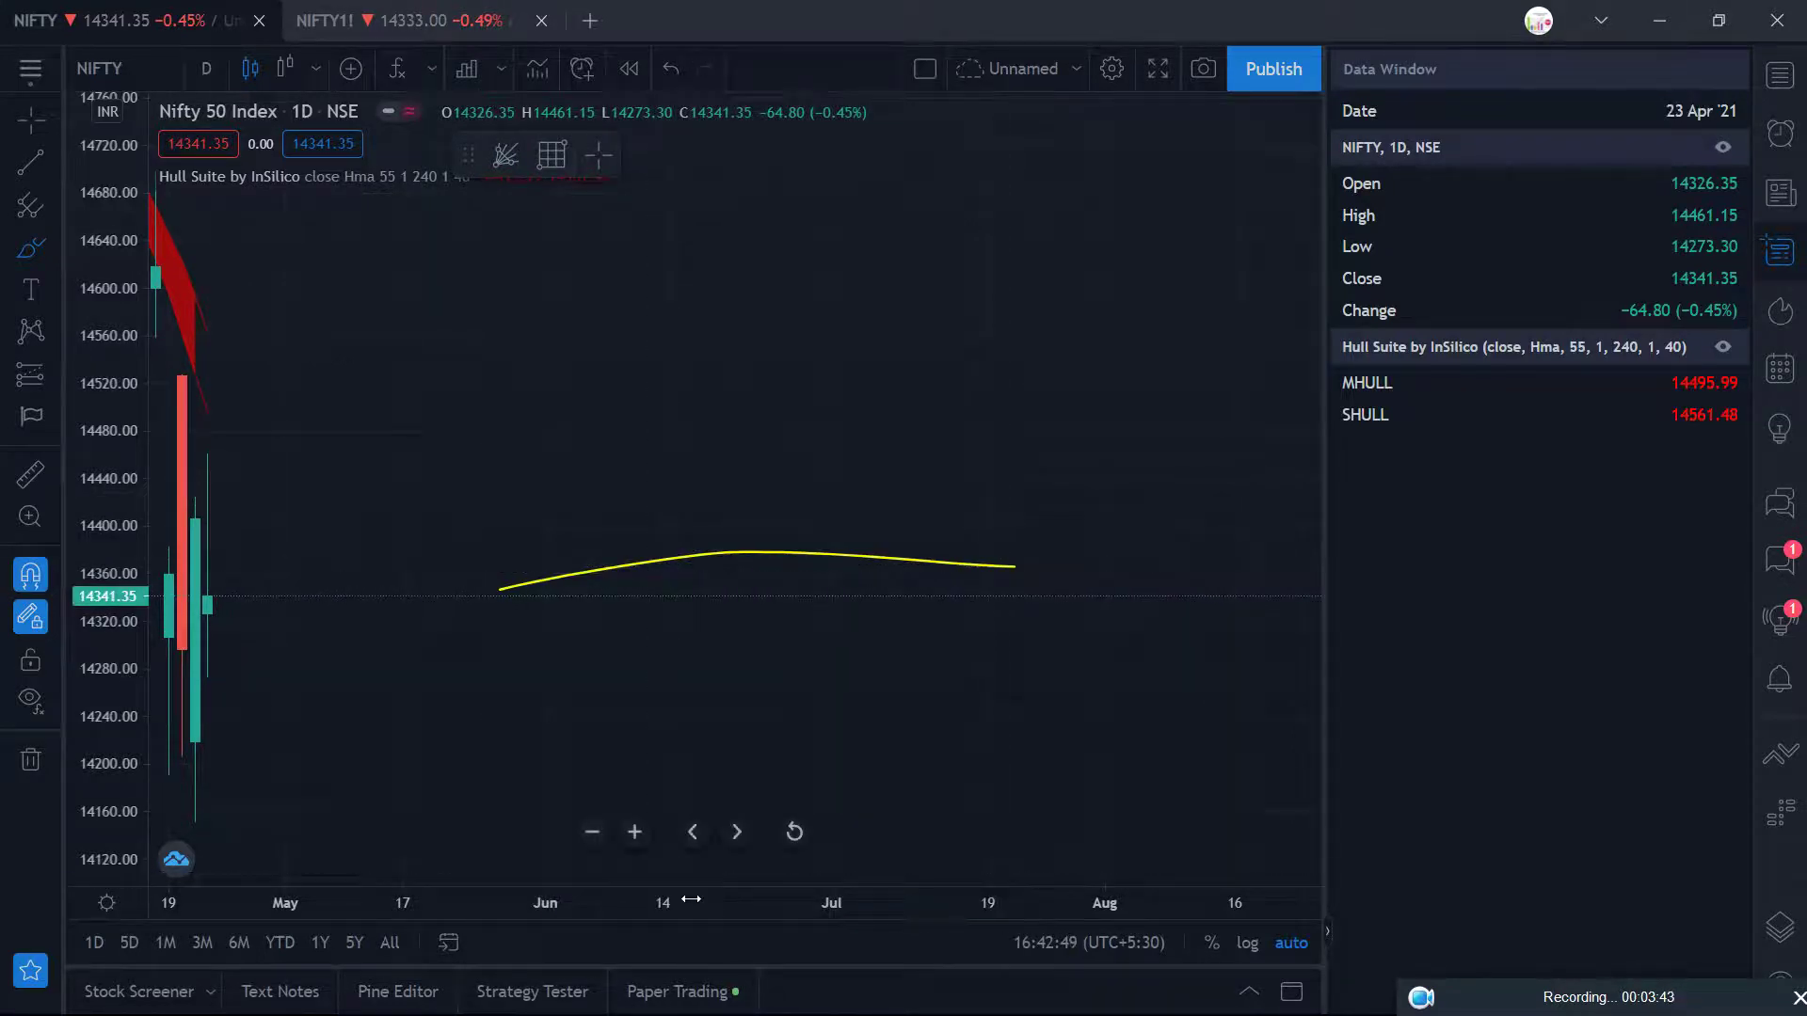
left_click(794, 831)
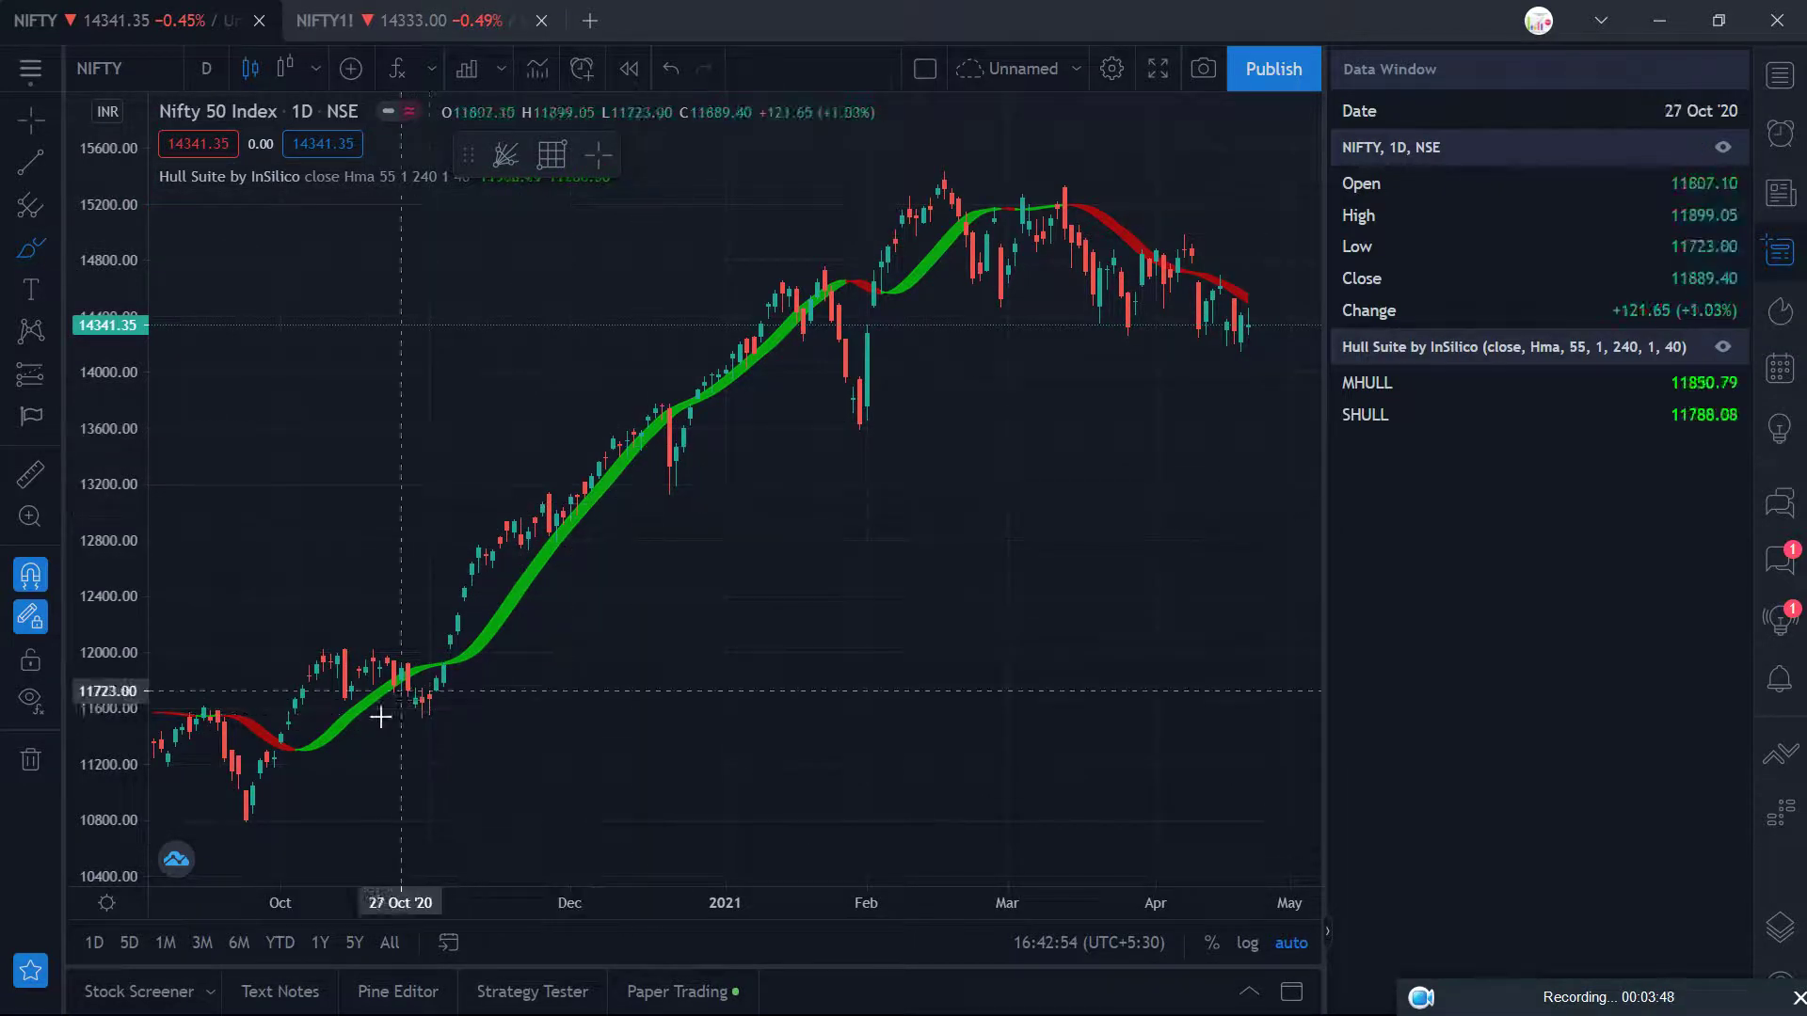
mouse_move(308, 701)
left_mouse_down()
mouse_move(579, 385)
mouse_move(824, 243)
left_mouse_up()
key("ctrl+z")
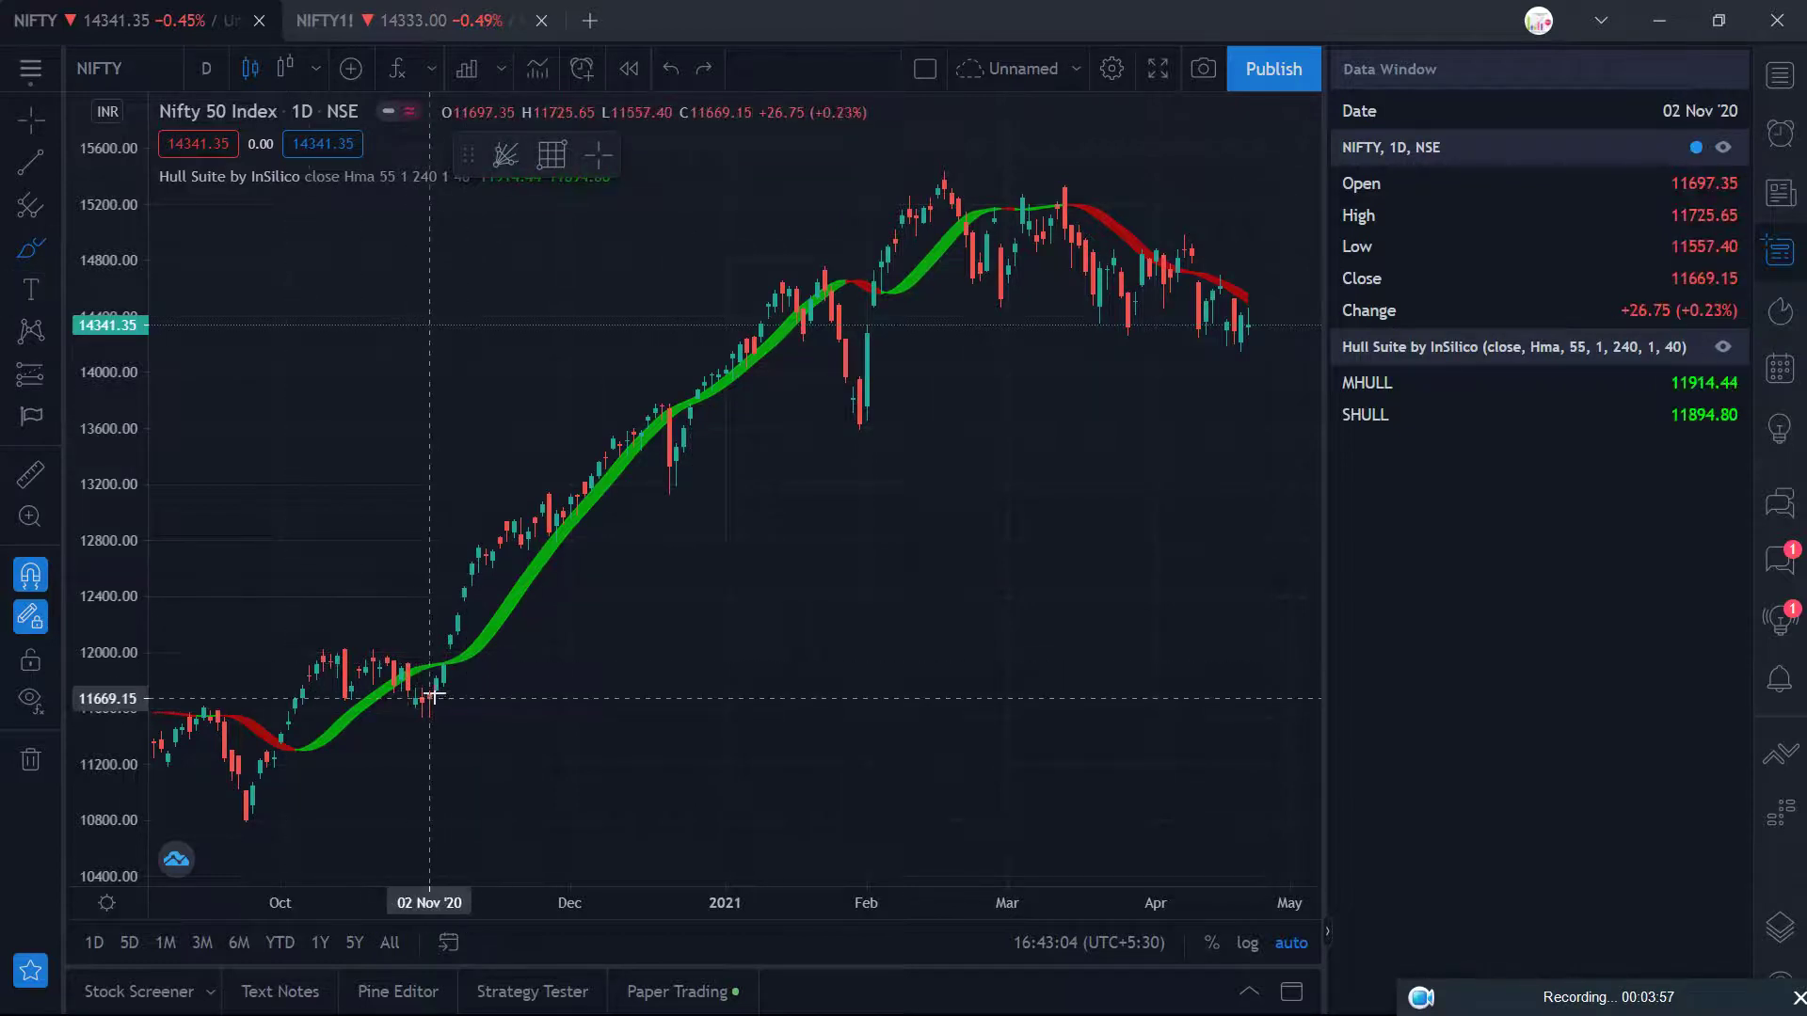
mouse_move(426, 698)
left_mouse_down()
mouse_move(421, 717)
mouse_move(429, 696)
left_mouse_up()
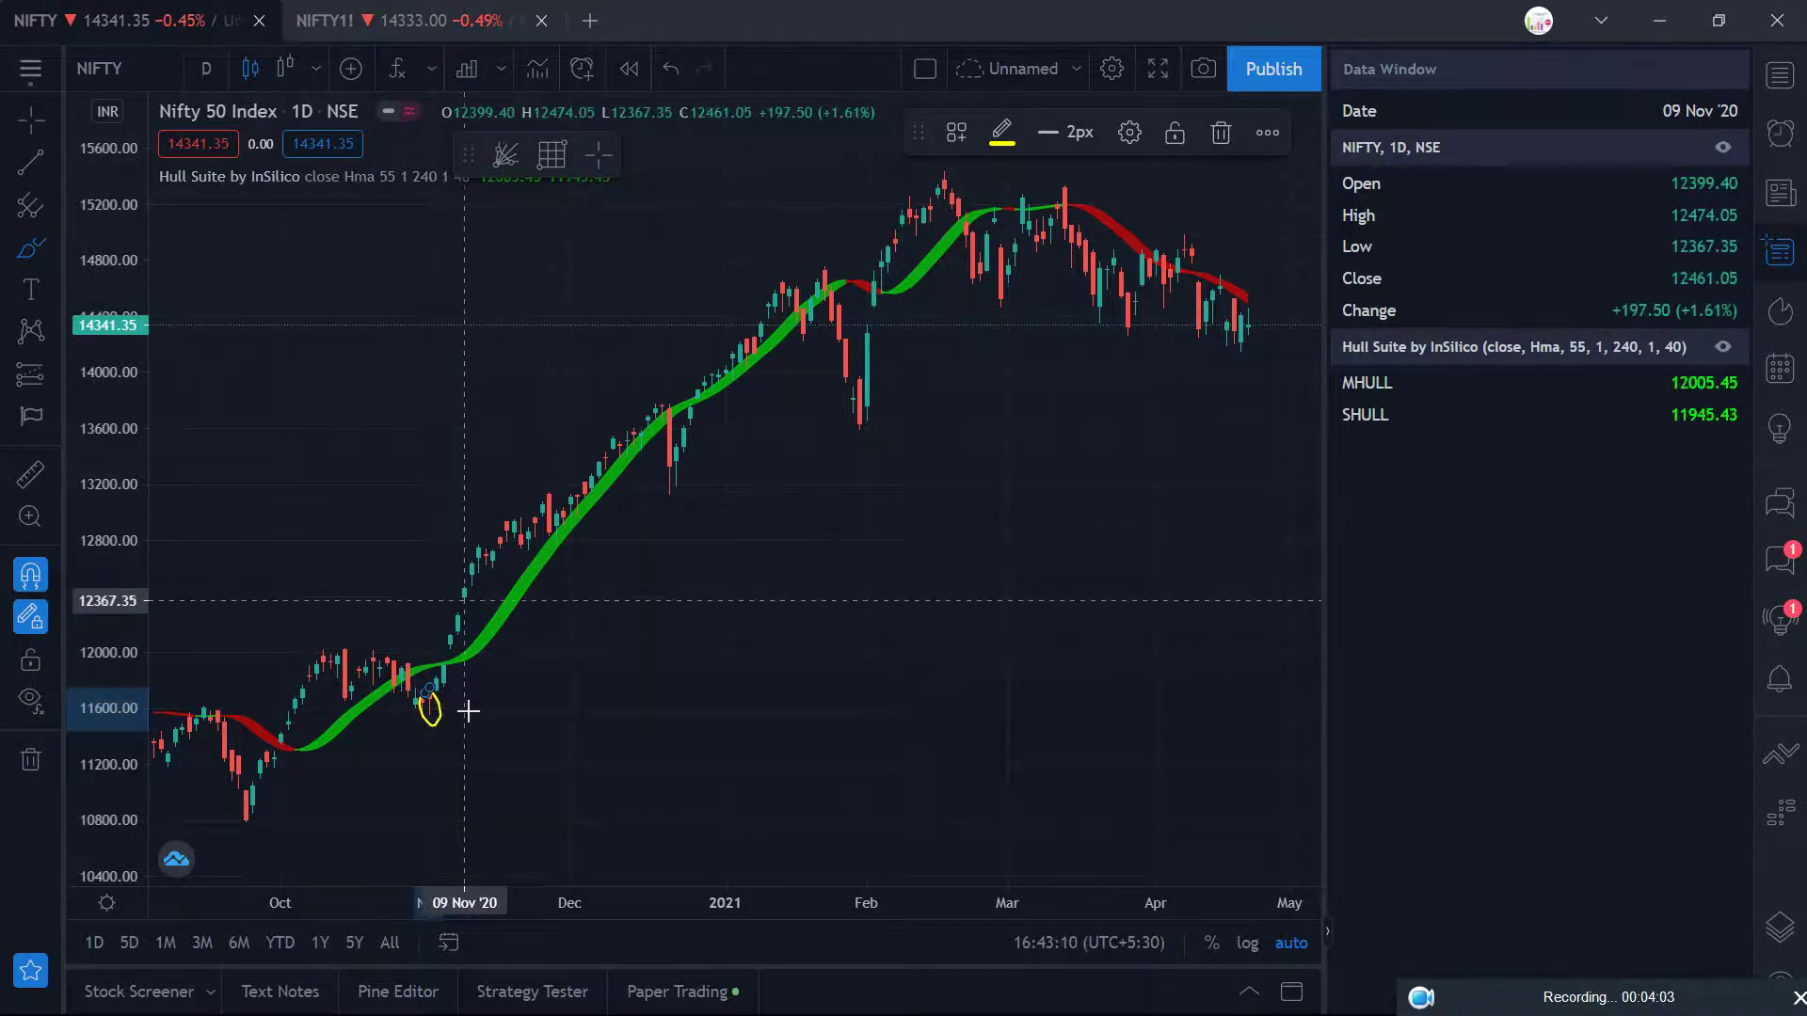
key("ctrl+z")
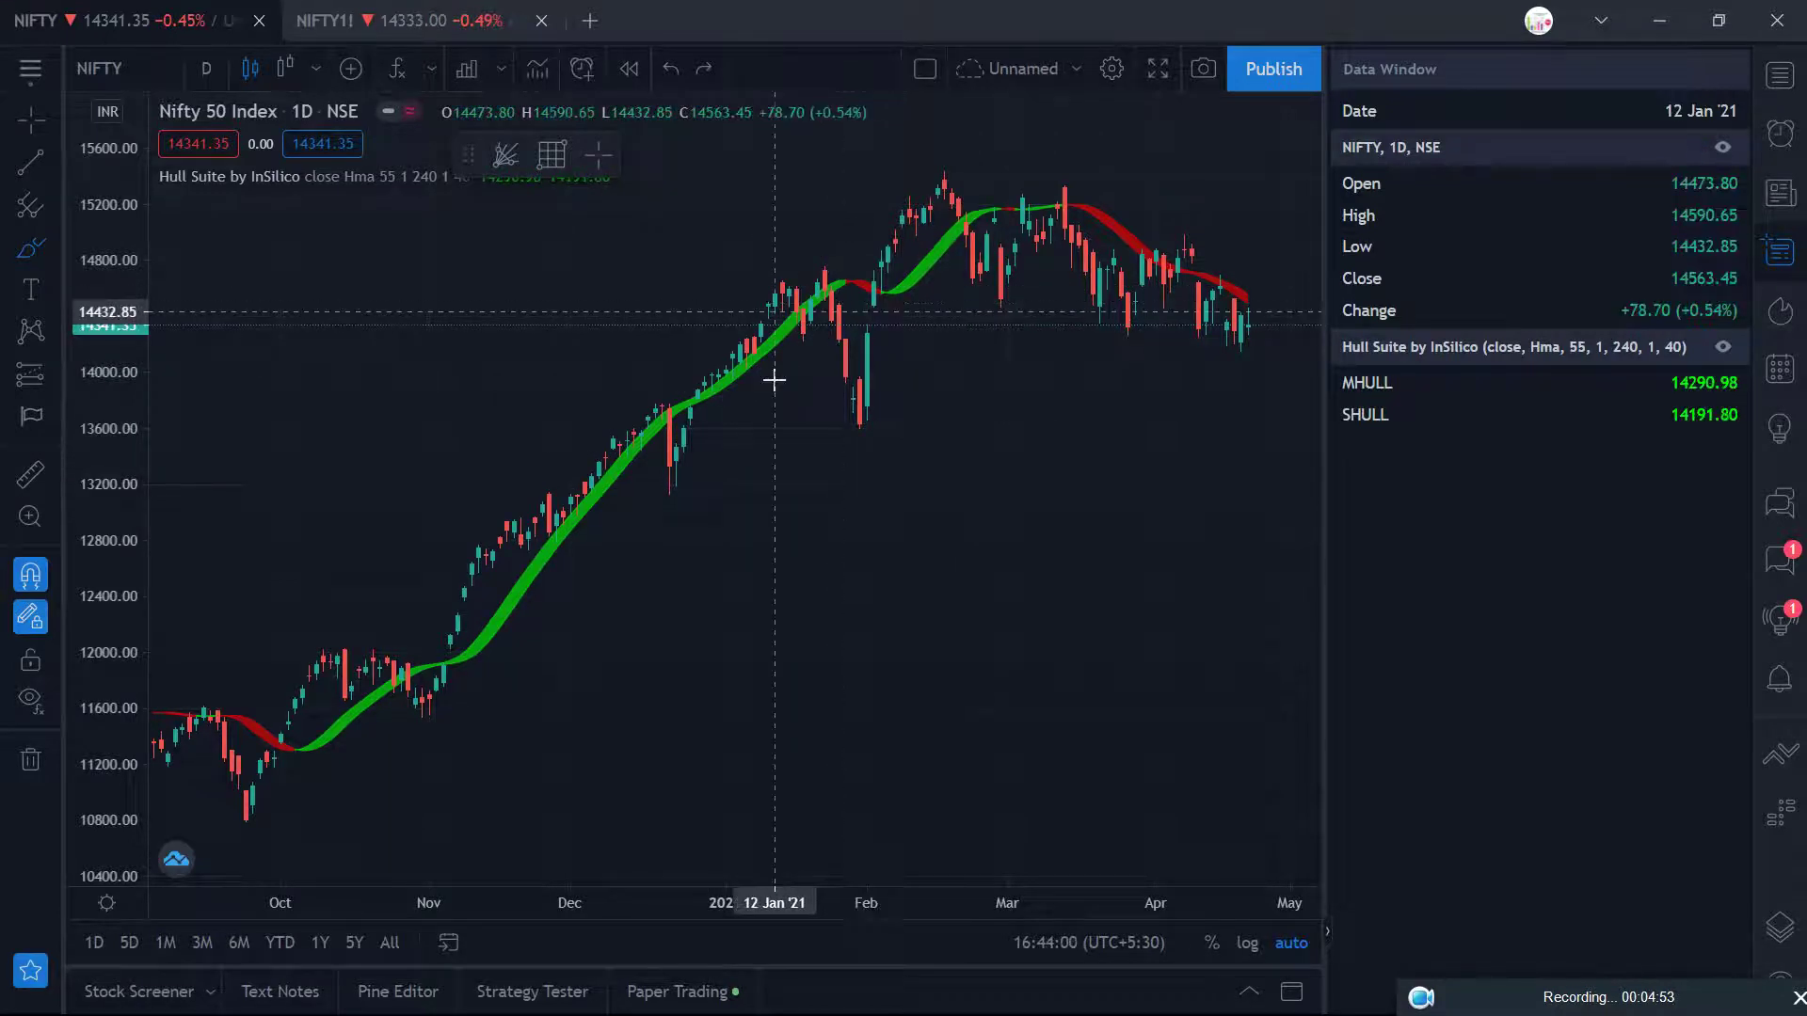
- Search 'NI' in Symbol Search and load the BANKNIFTY (Nifty Bank) daily chart
type("NIFTY B")
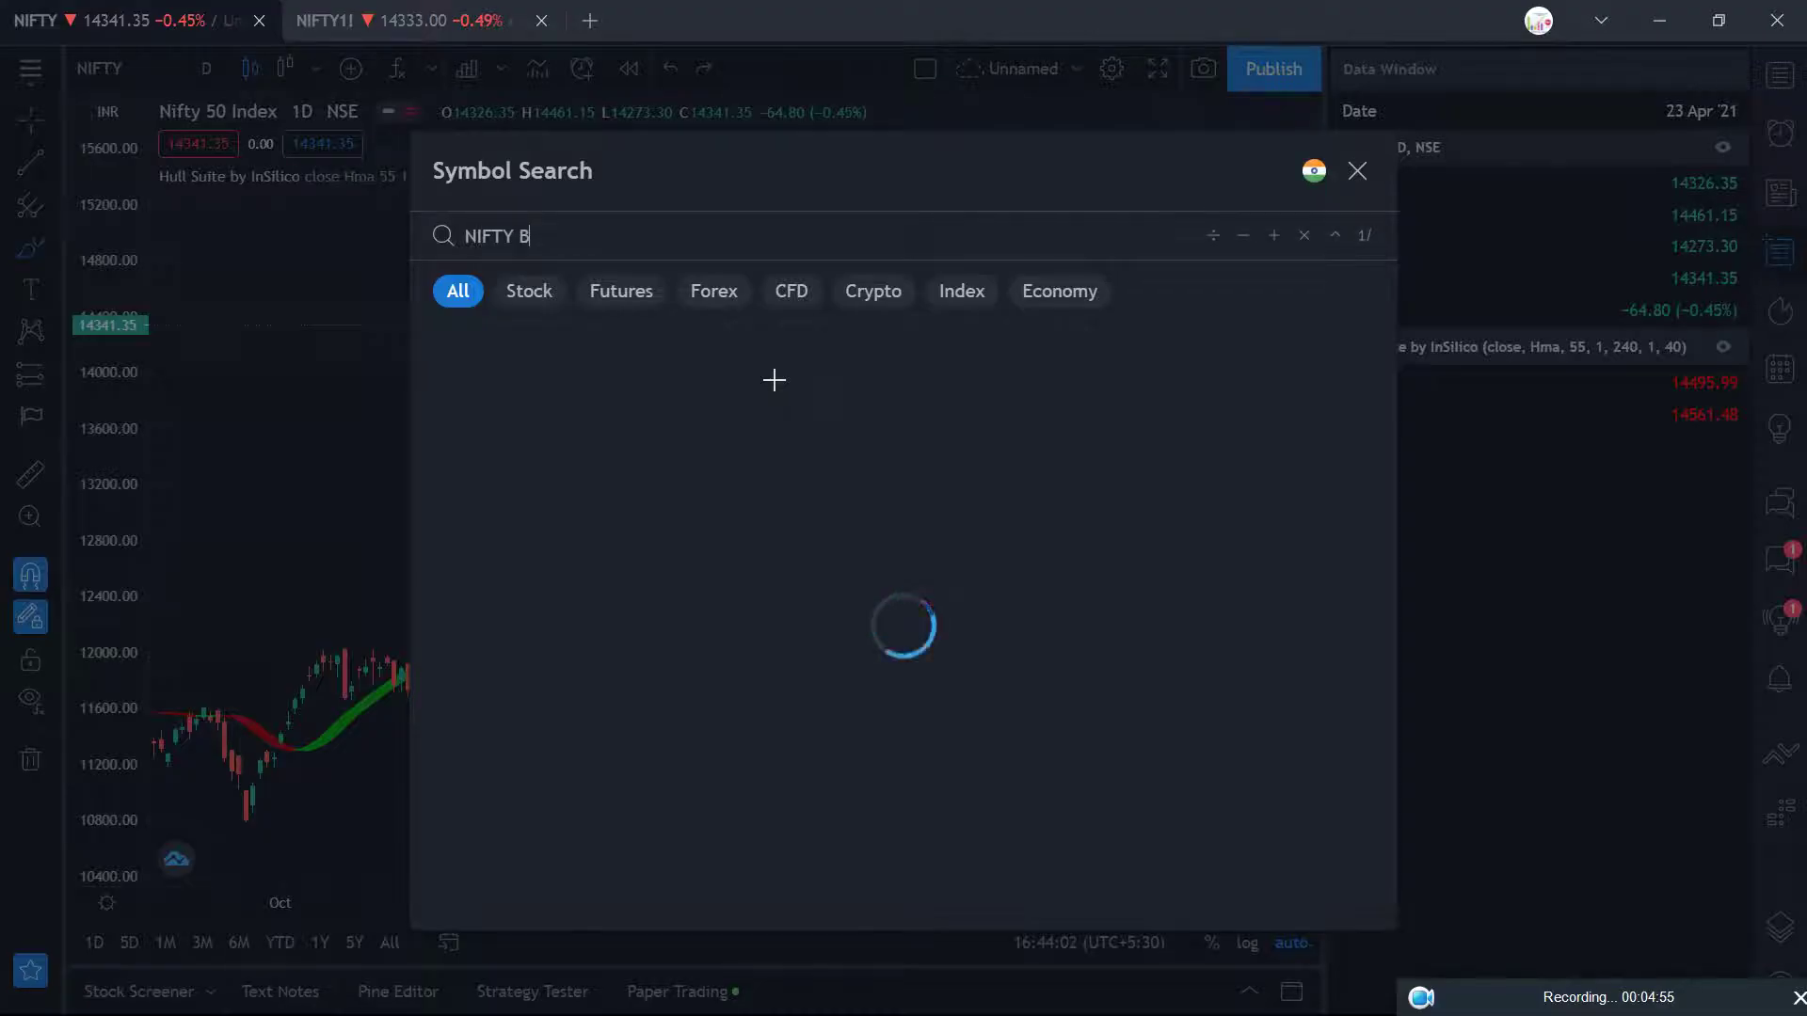
key("Down")
key("Return")
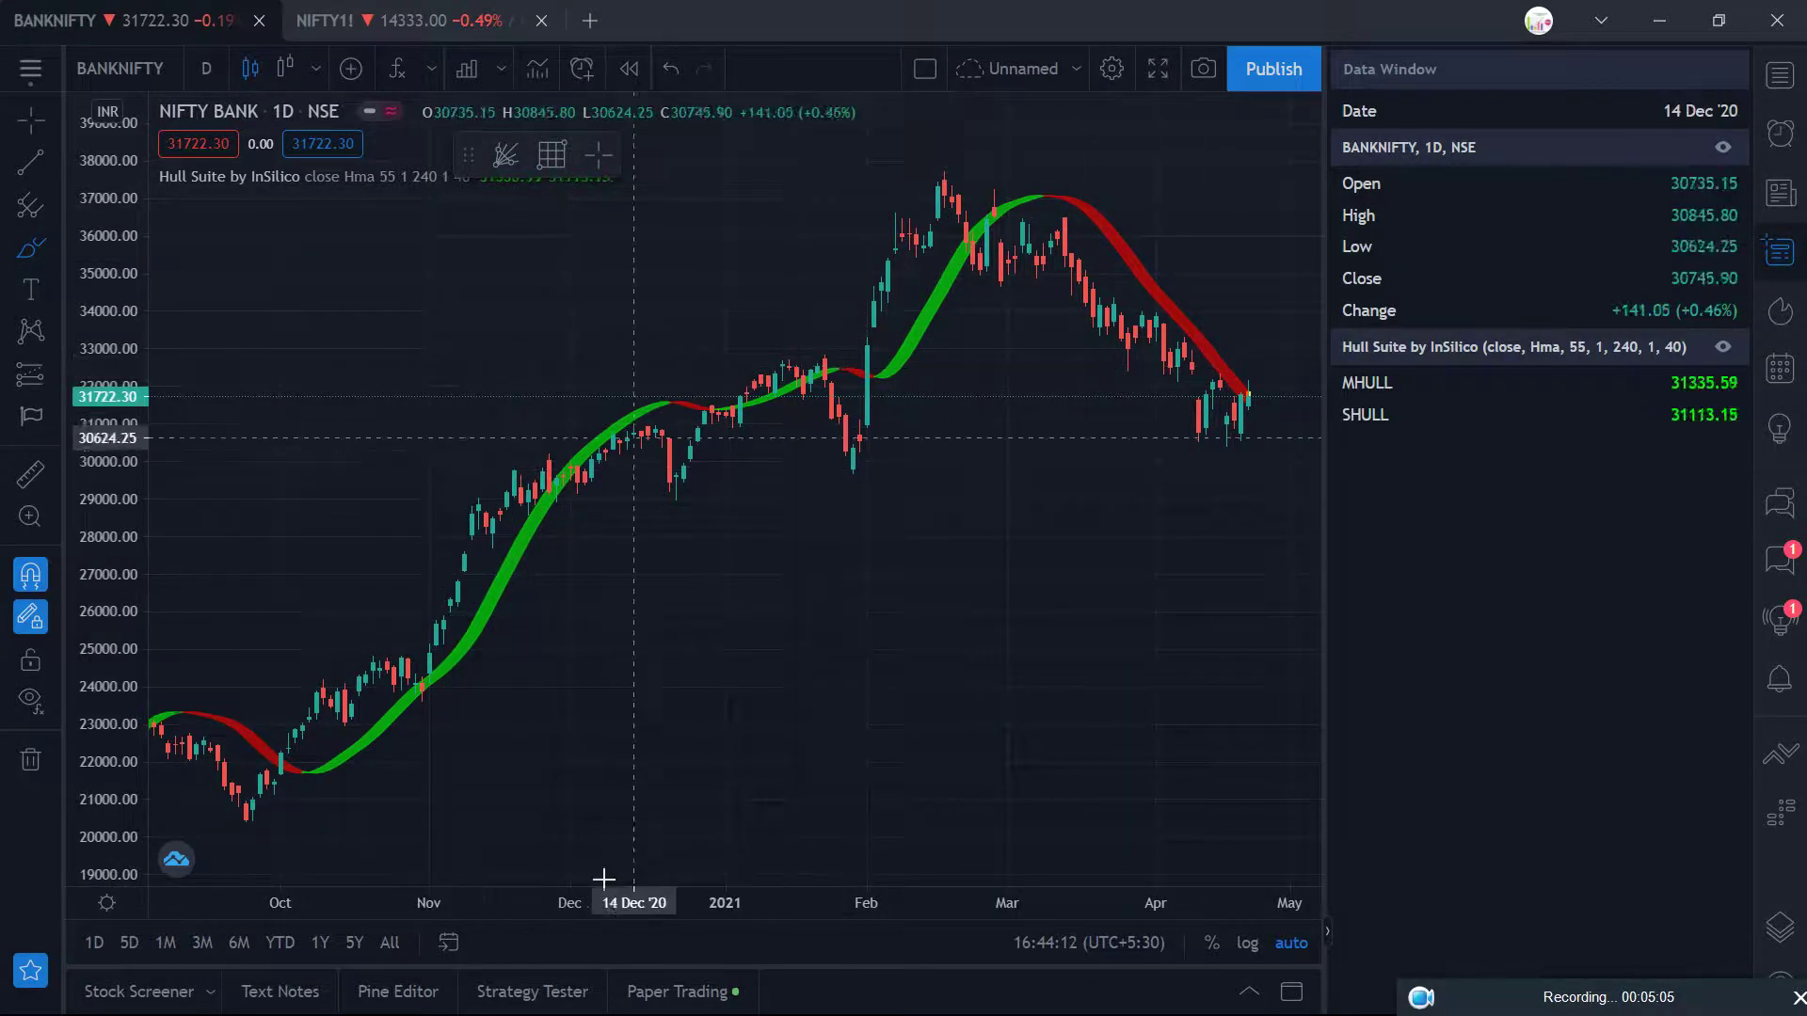
- Scroll the Nifty Bank chart back two steps and try a brush stroke near the October lows
left_click(692, 833)
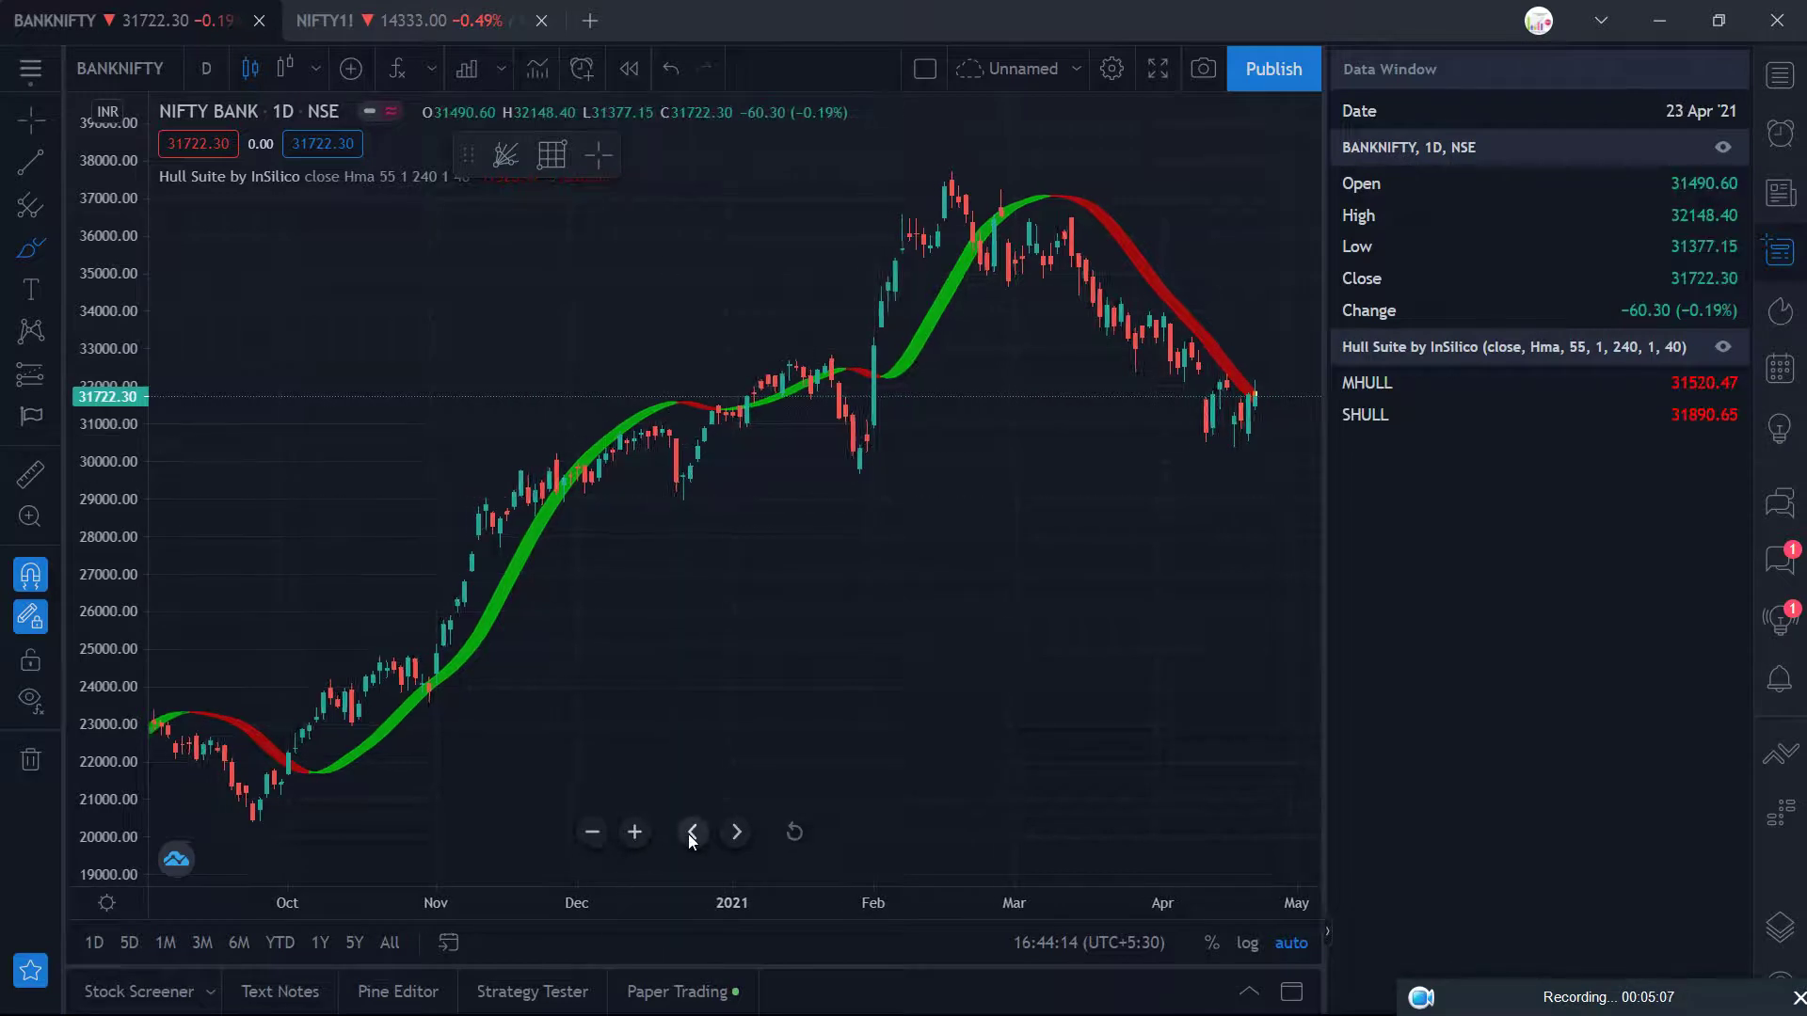
left_click(692, 832)
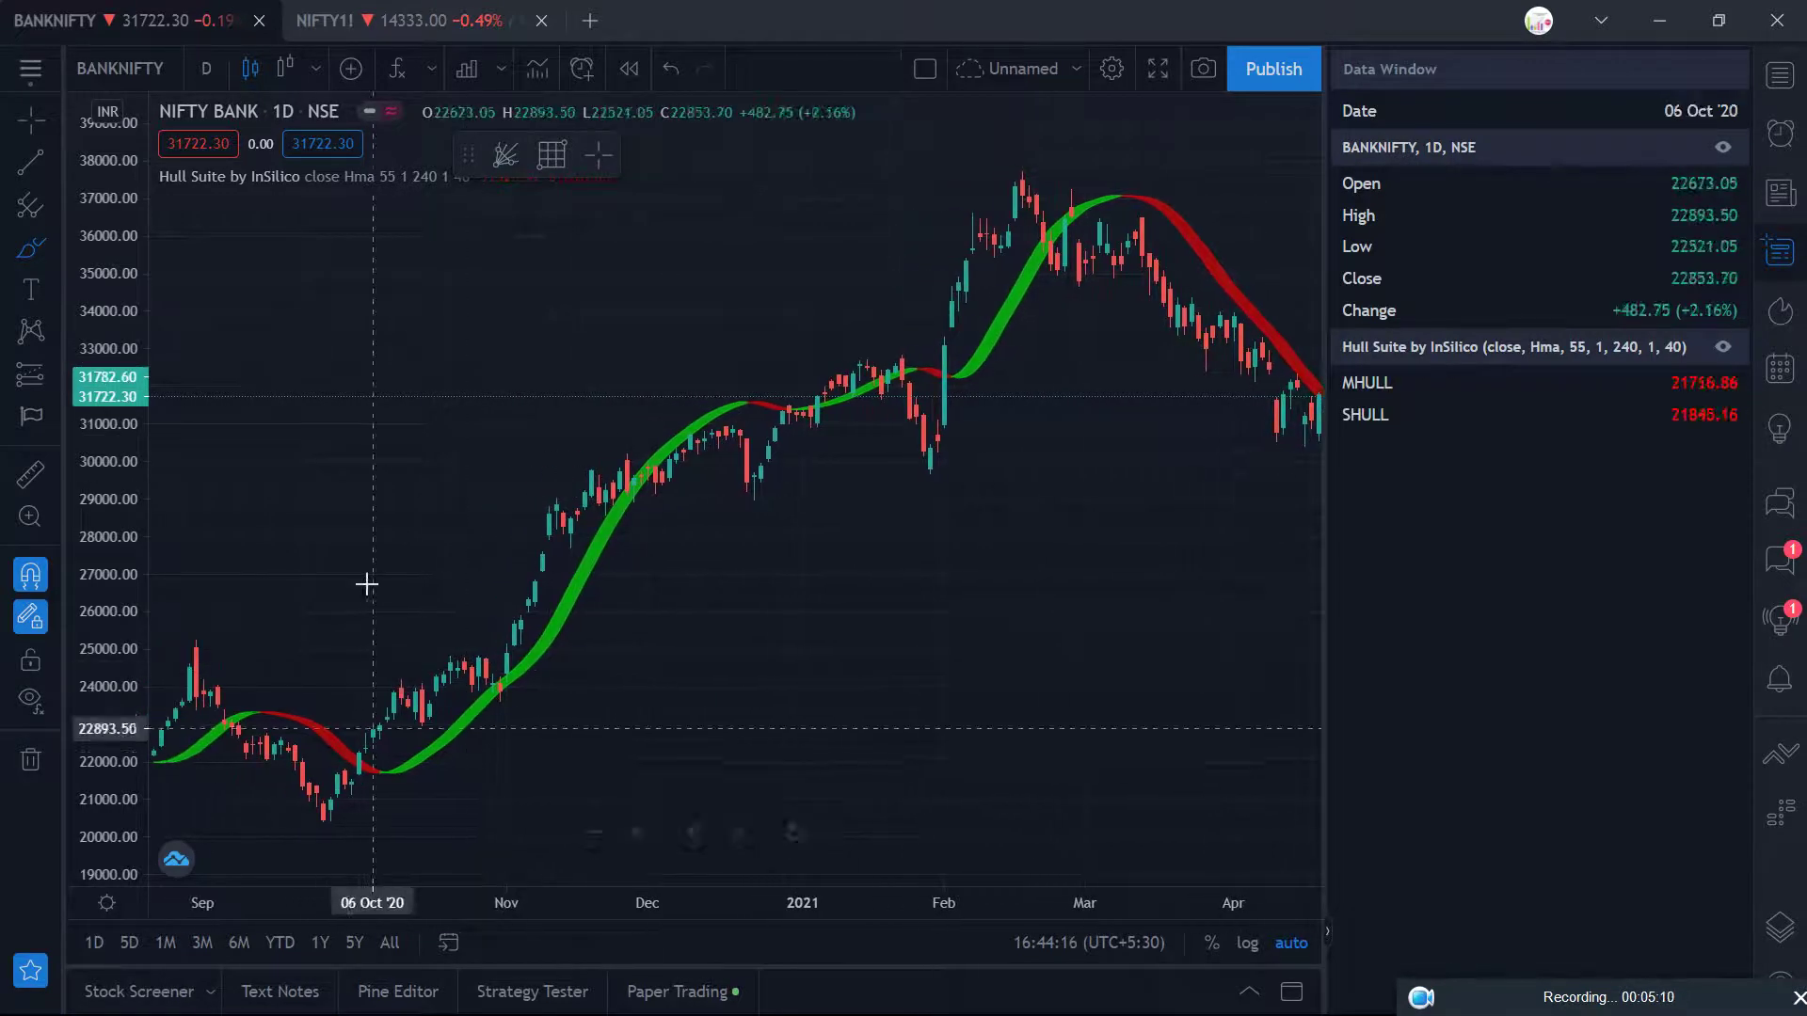
left_click_drag(656, 553, 769, 552)
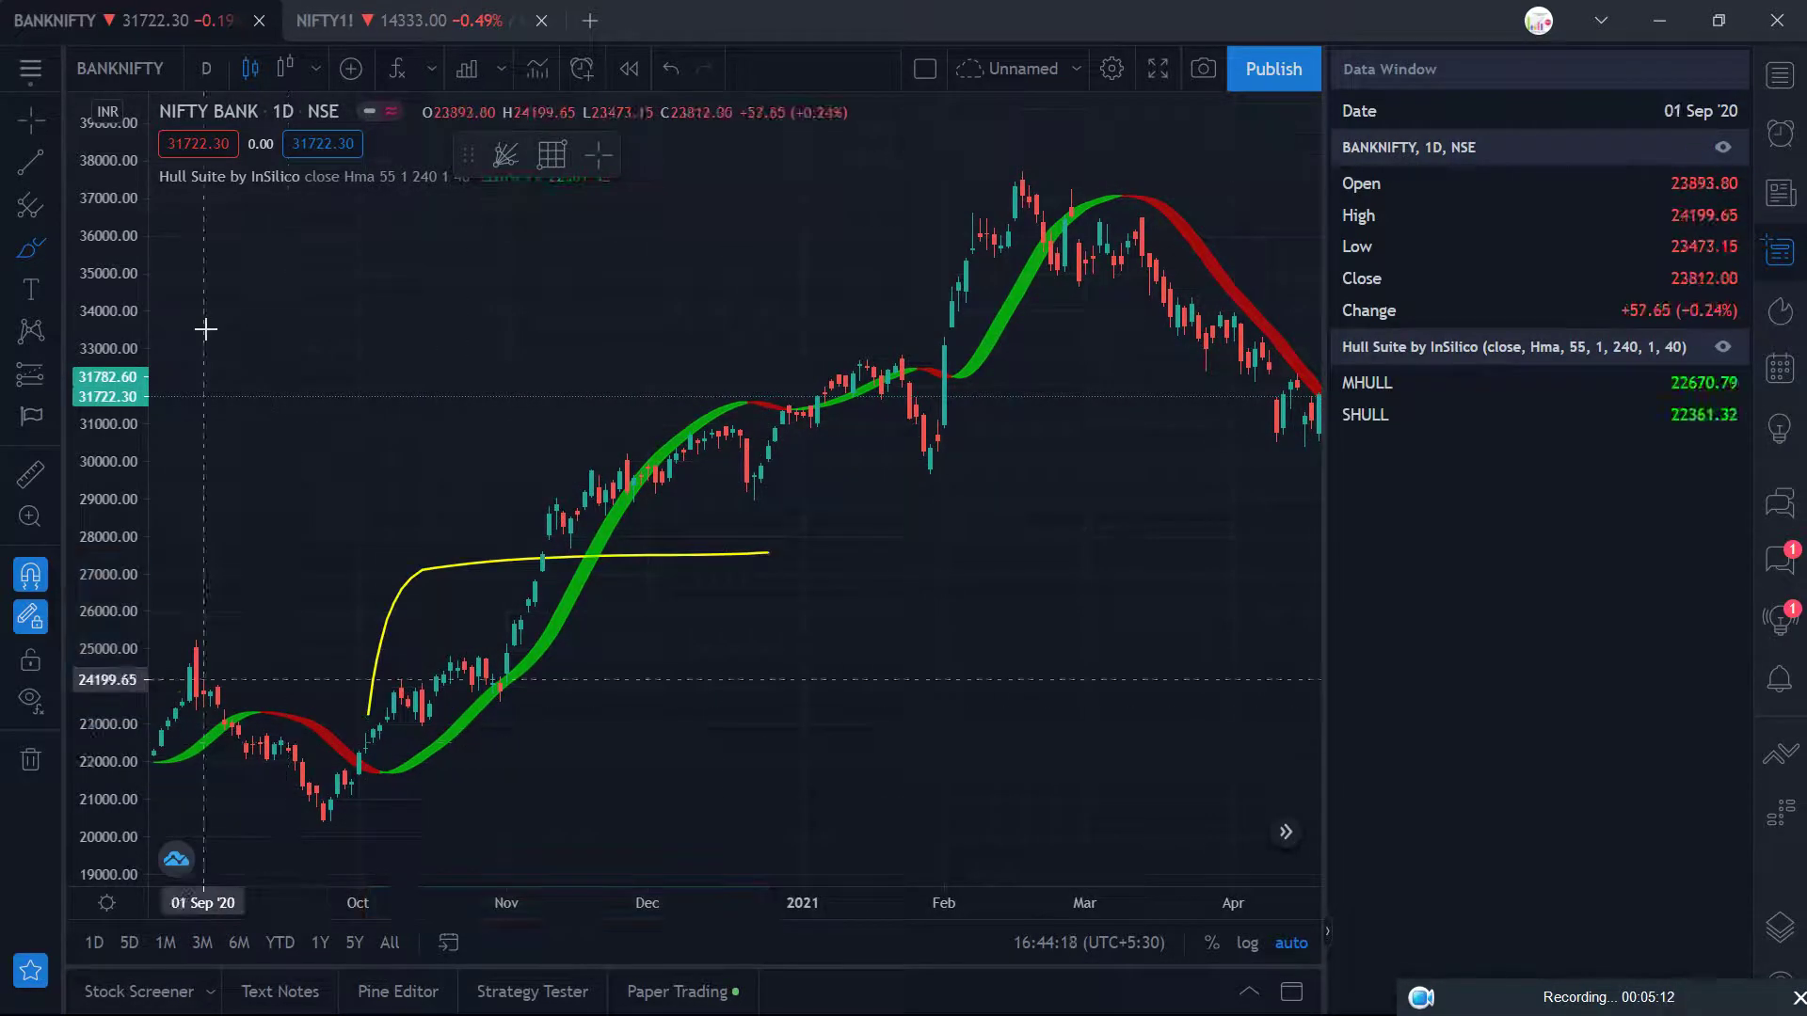
left_click(59, 250)
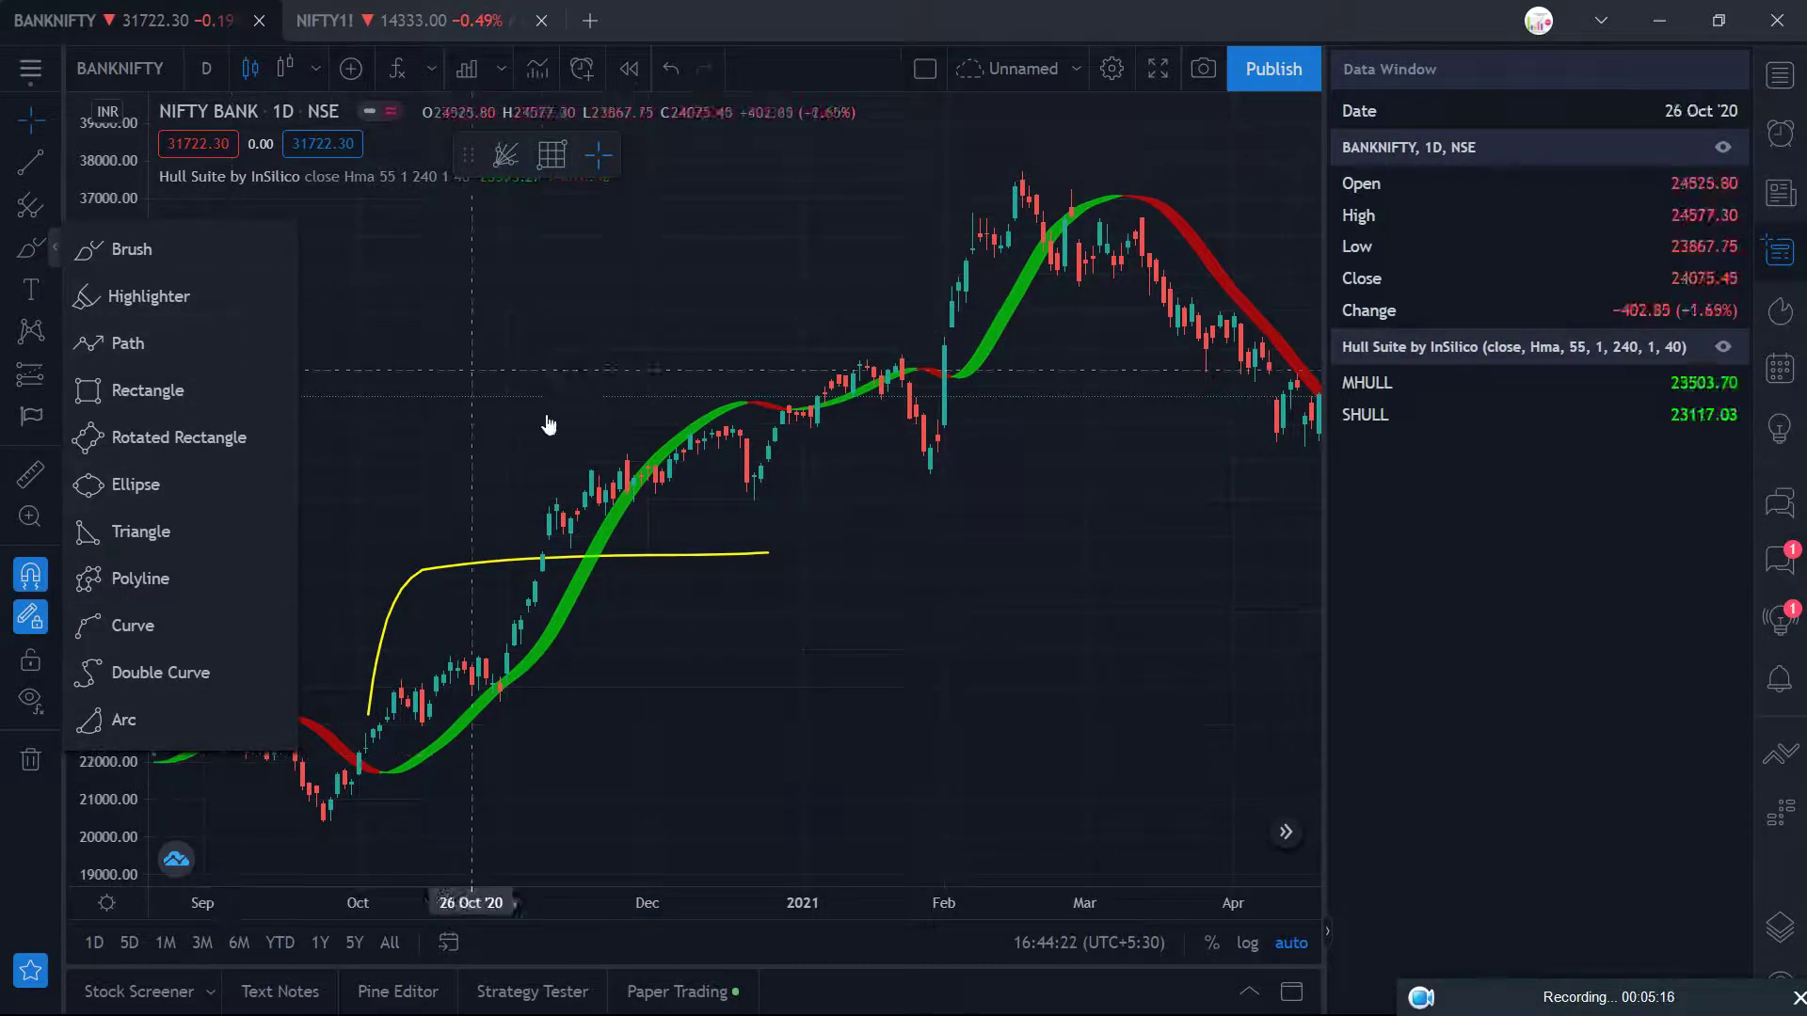
left_click(544, 414)
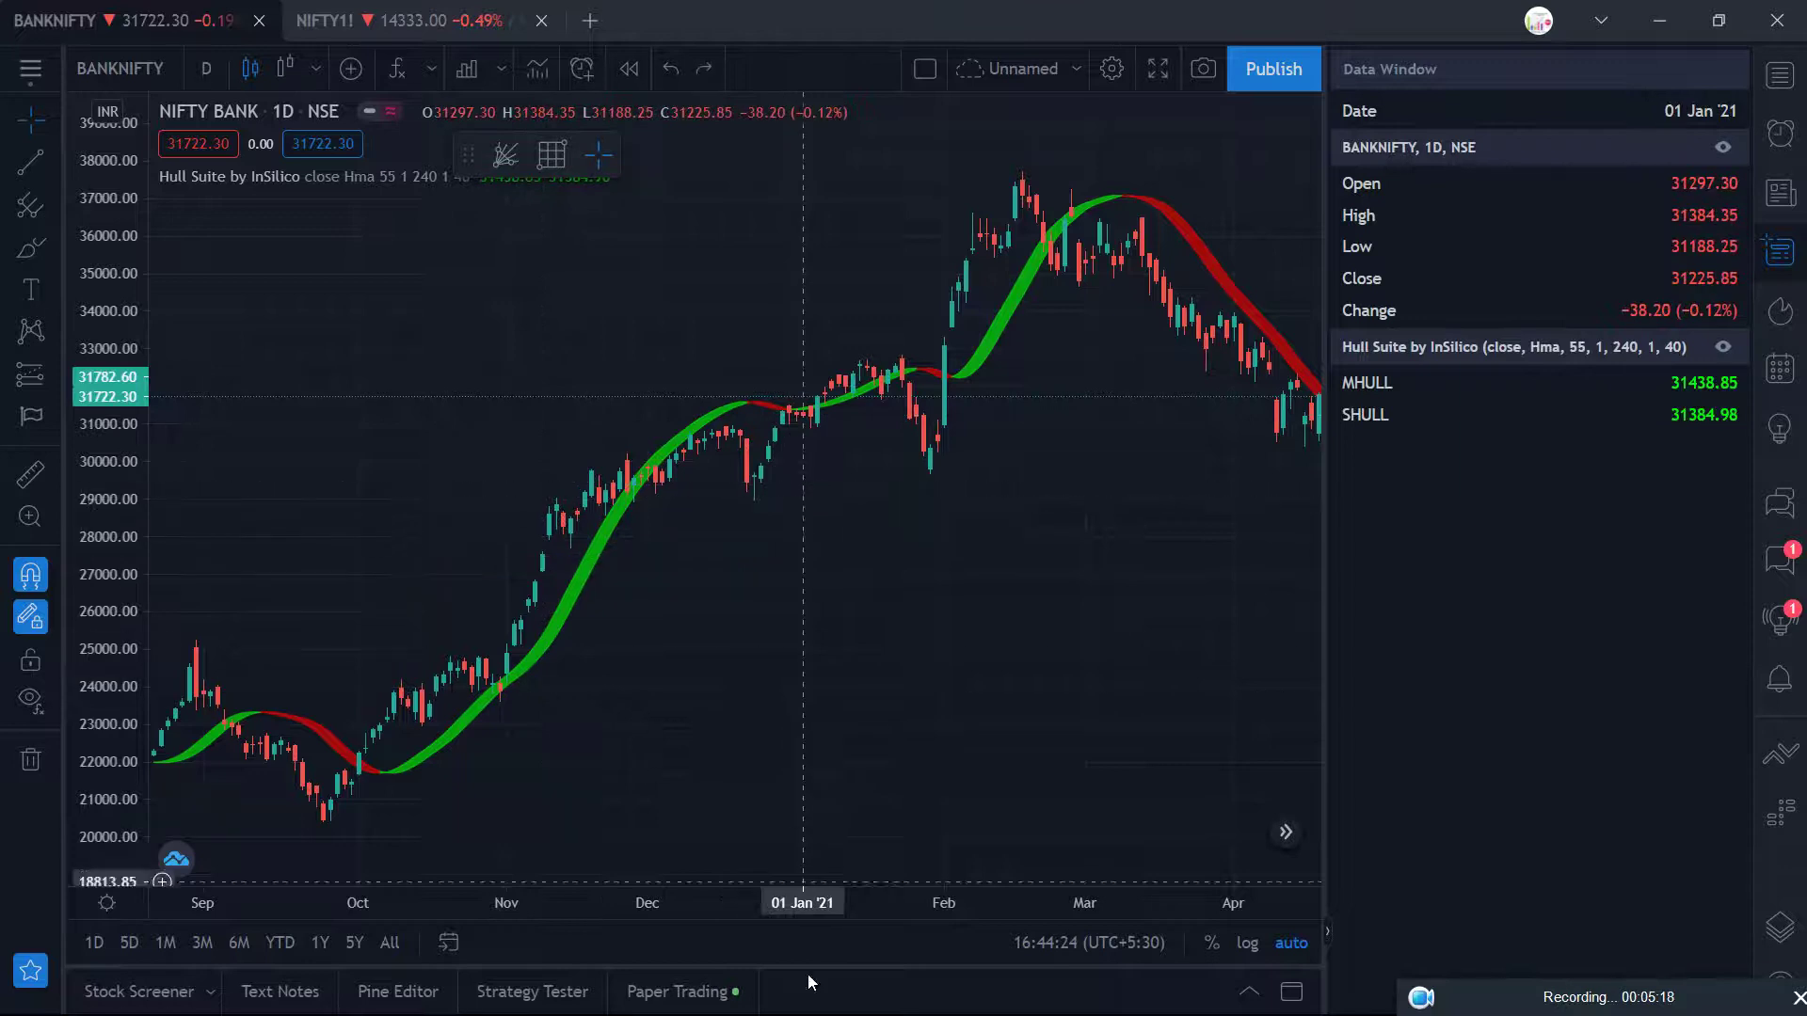
- Zoom out the Nifty Bank chart to show late 2019 through April 2021
mouse_move(677, 855)
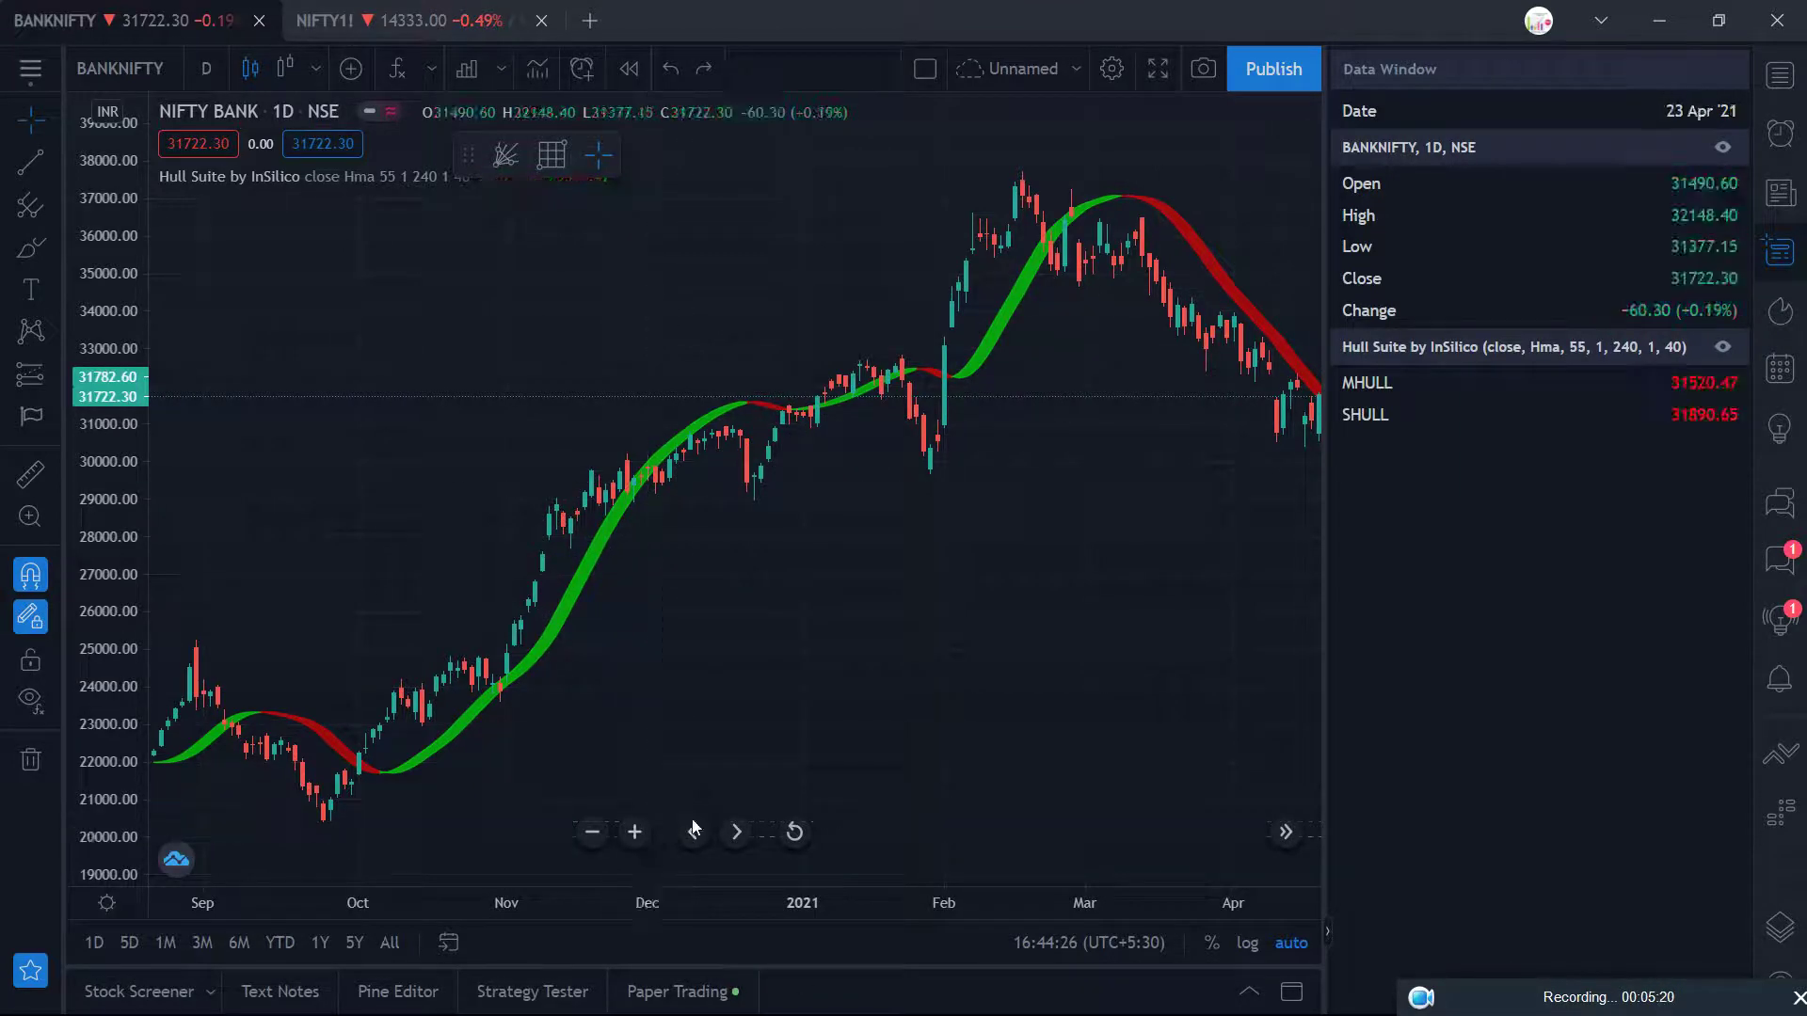
left_click(641, 837)
left_click(601, 844)
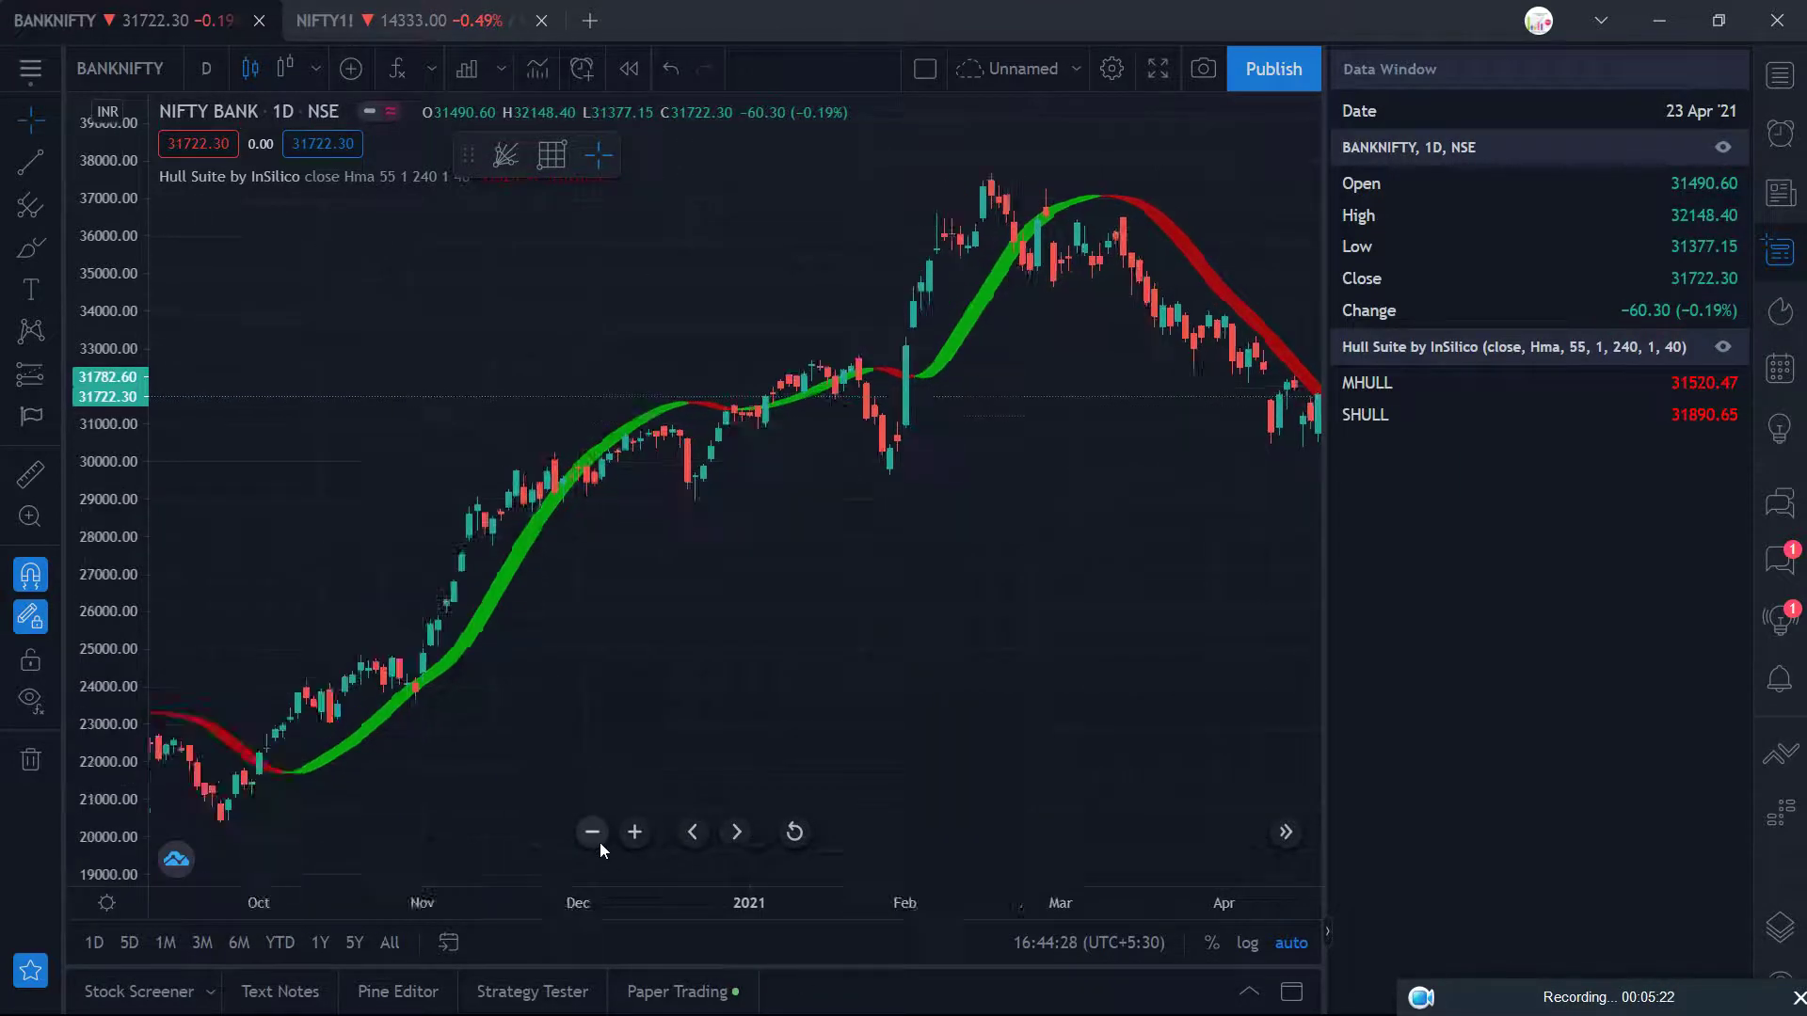
left_click(593, 831)
left_click(593, 832)
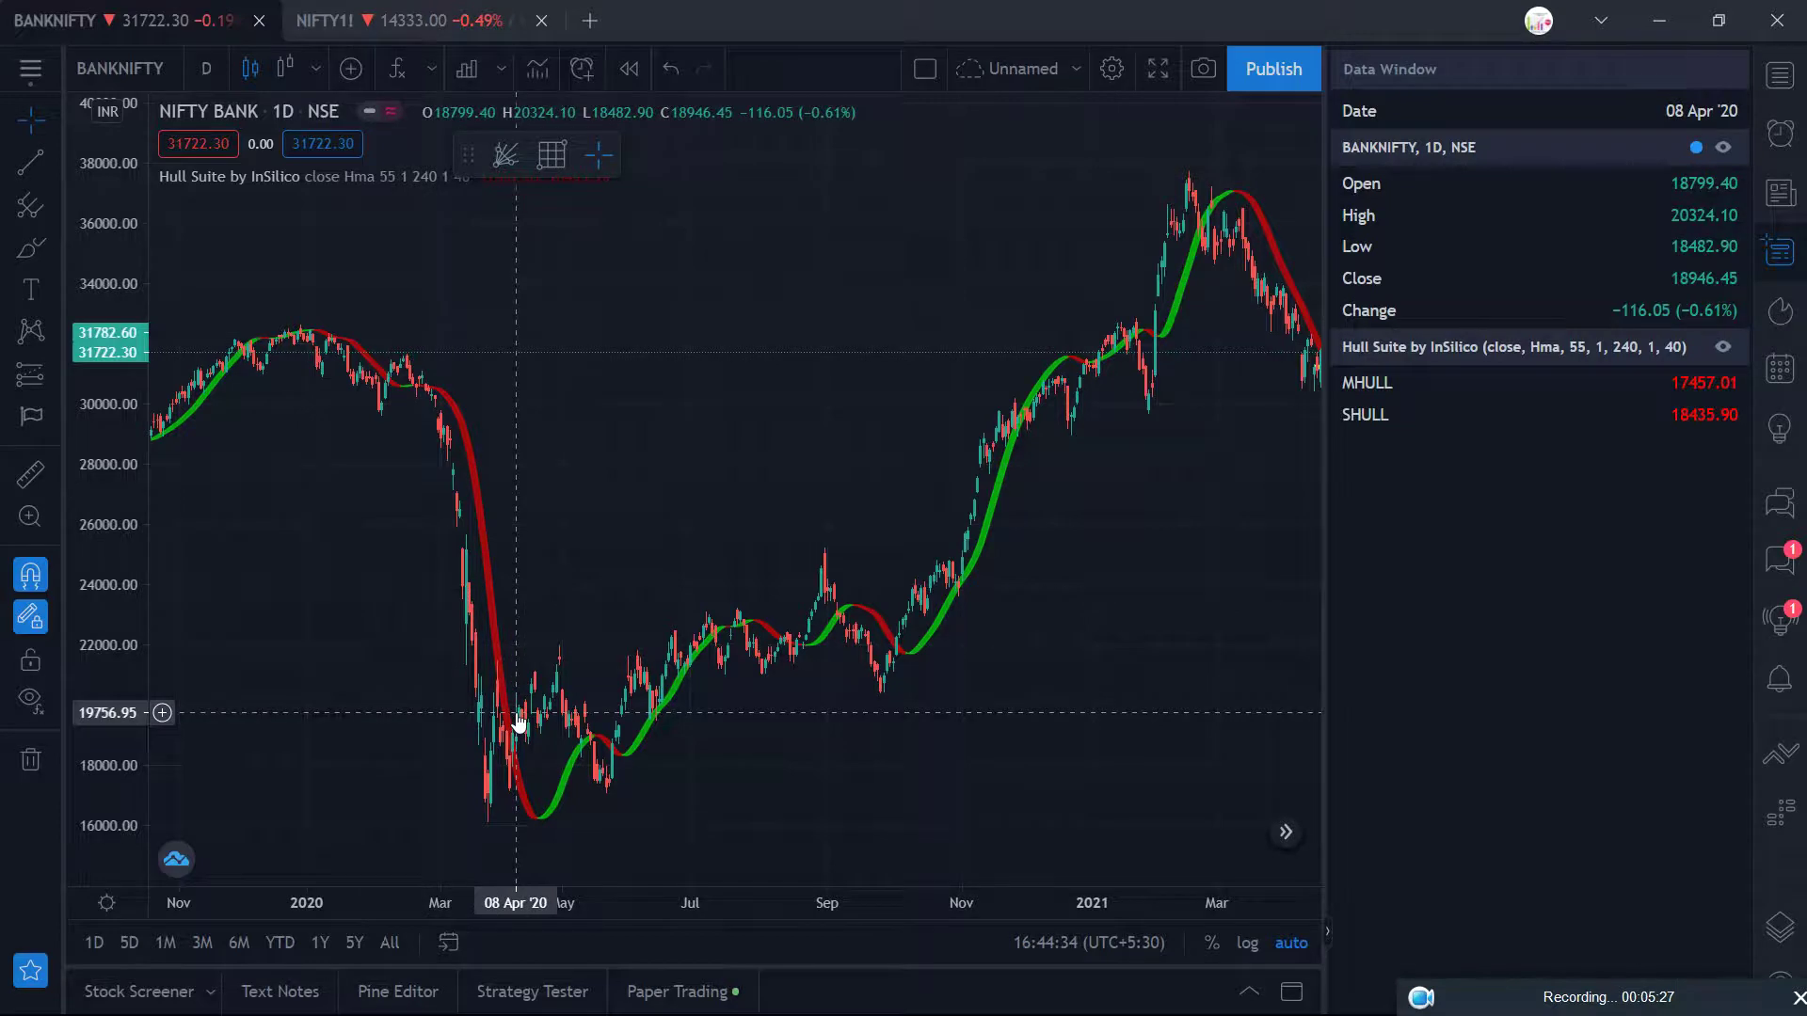
- Zoom the Nifty Bank chart in four steps, then back out two
mouse_move(697, 867)
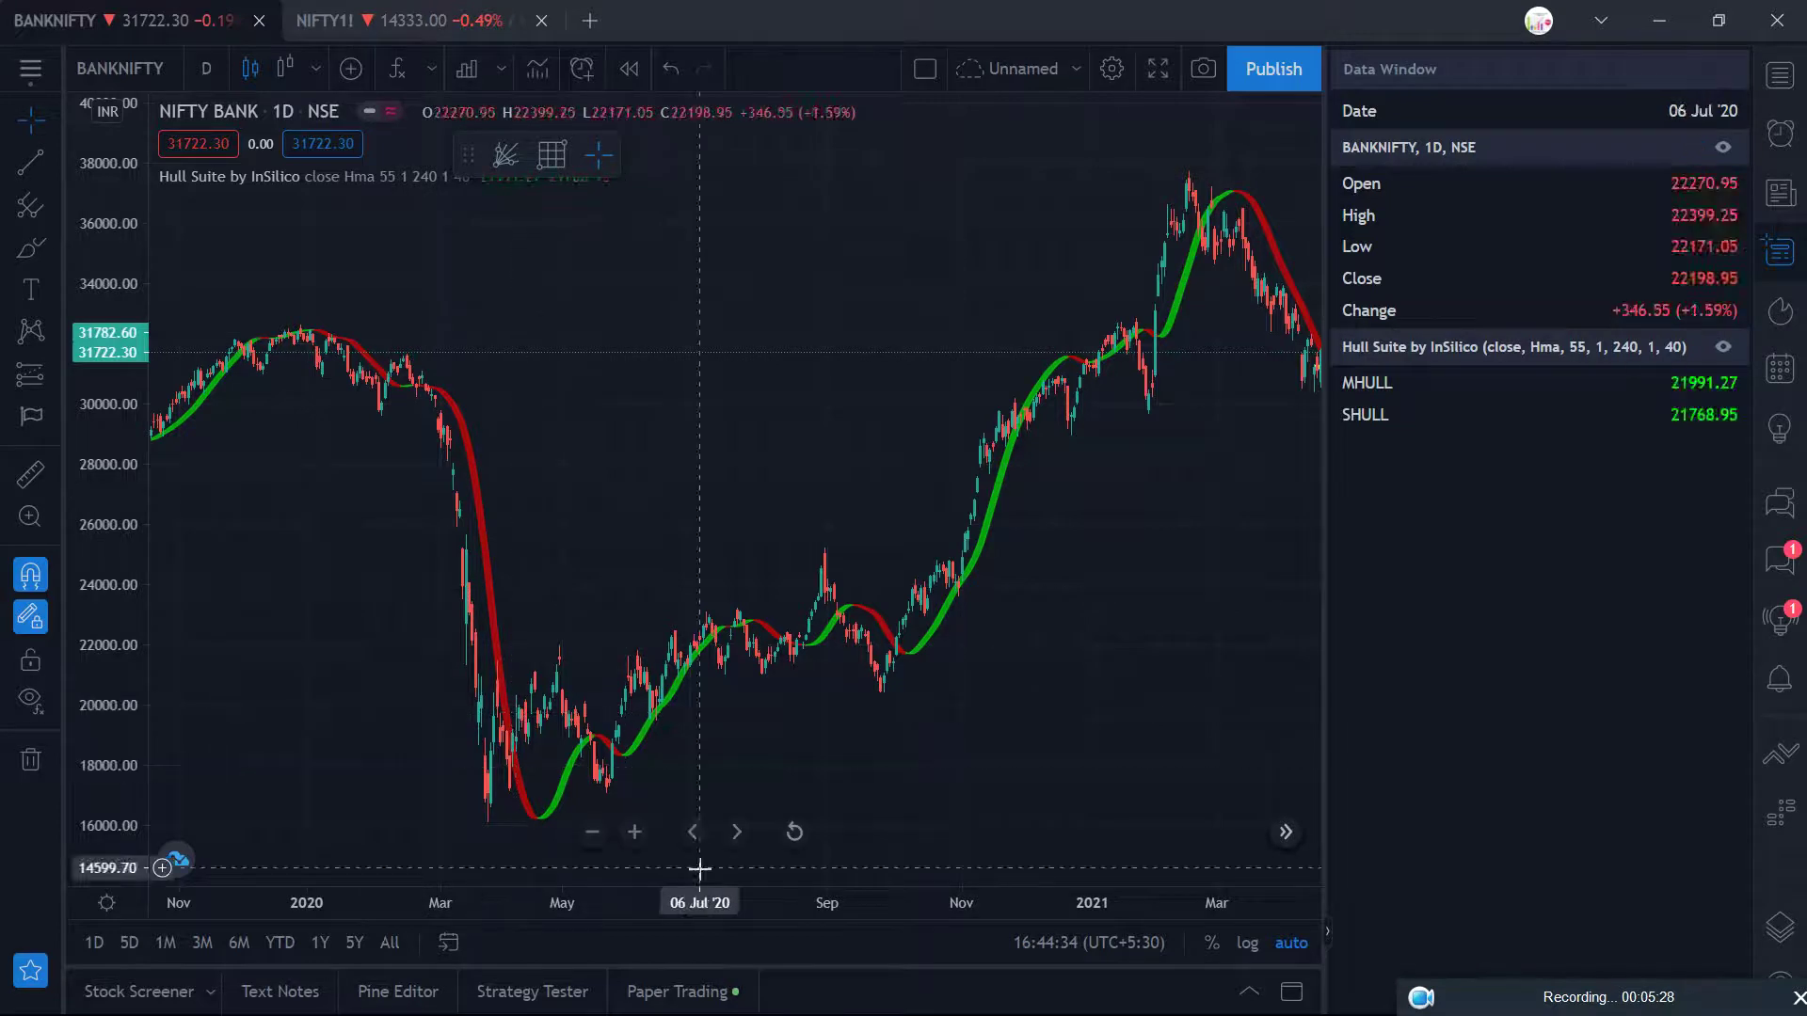
left_click(629, 837)
left_click(628, 838)
left_click(628, 837)
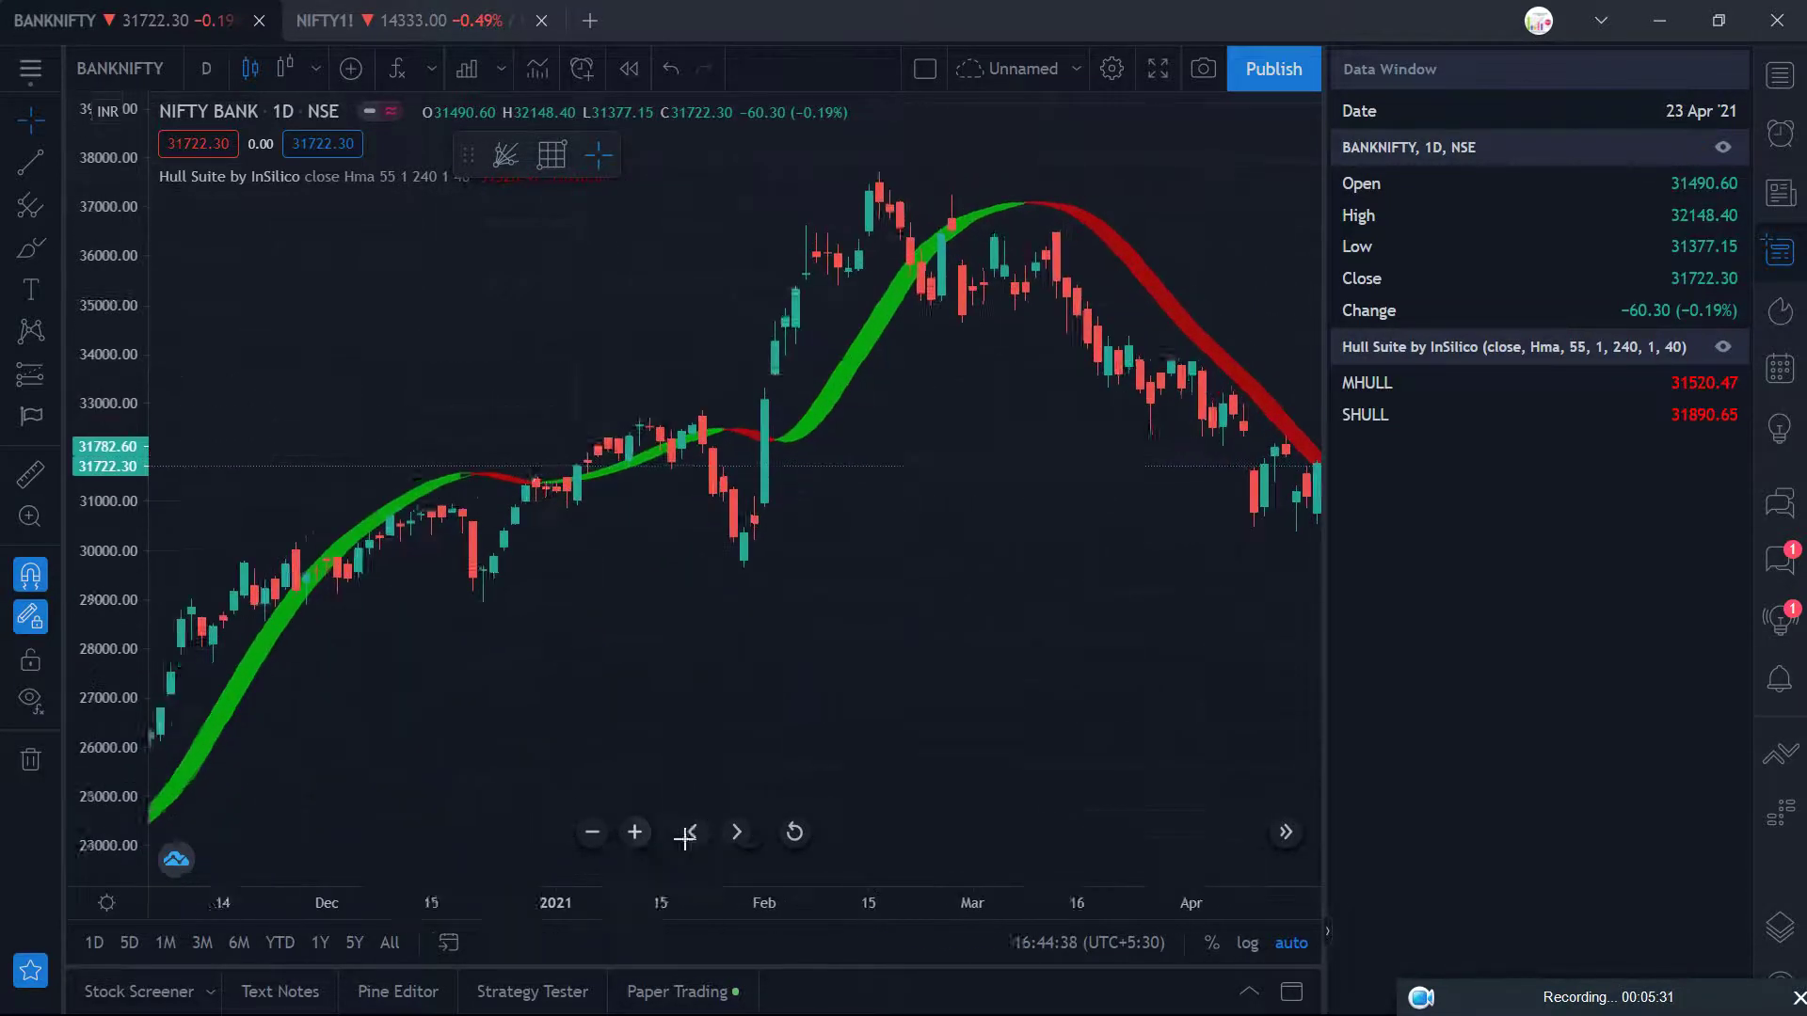
left_click(629, 837)
left_click(597, 837)
left_click(597, 837)
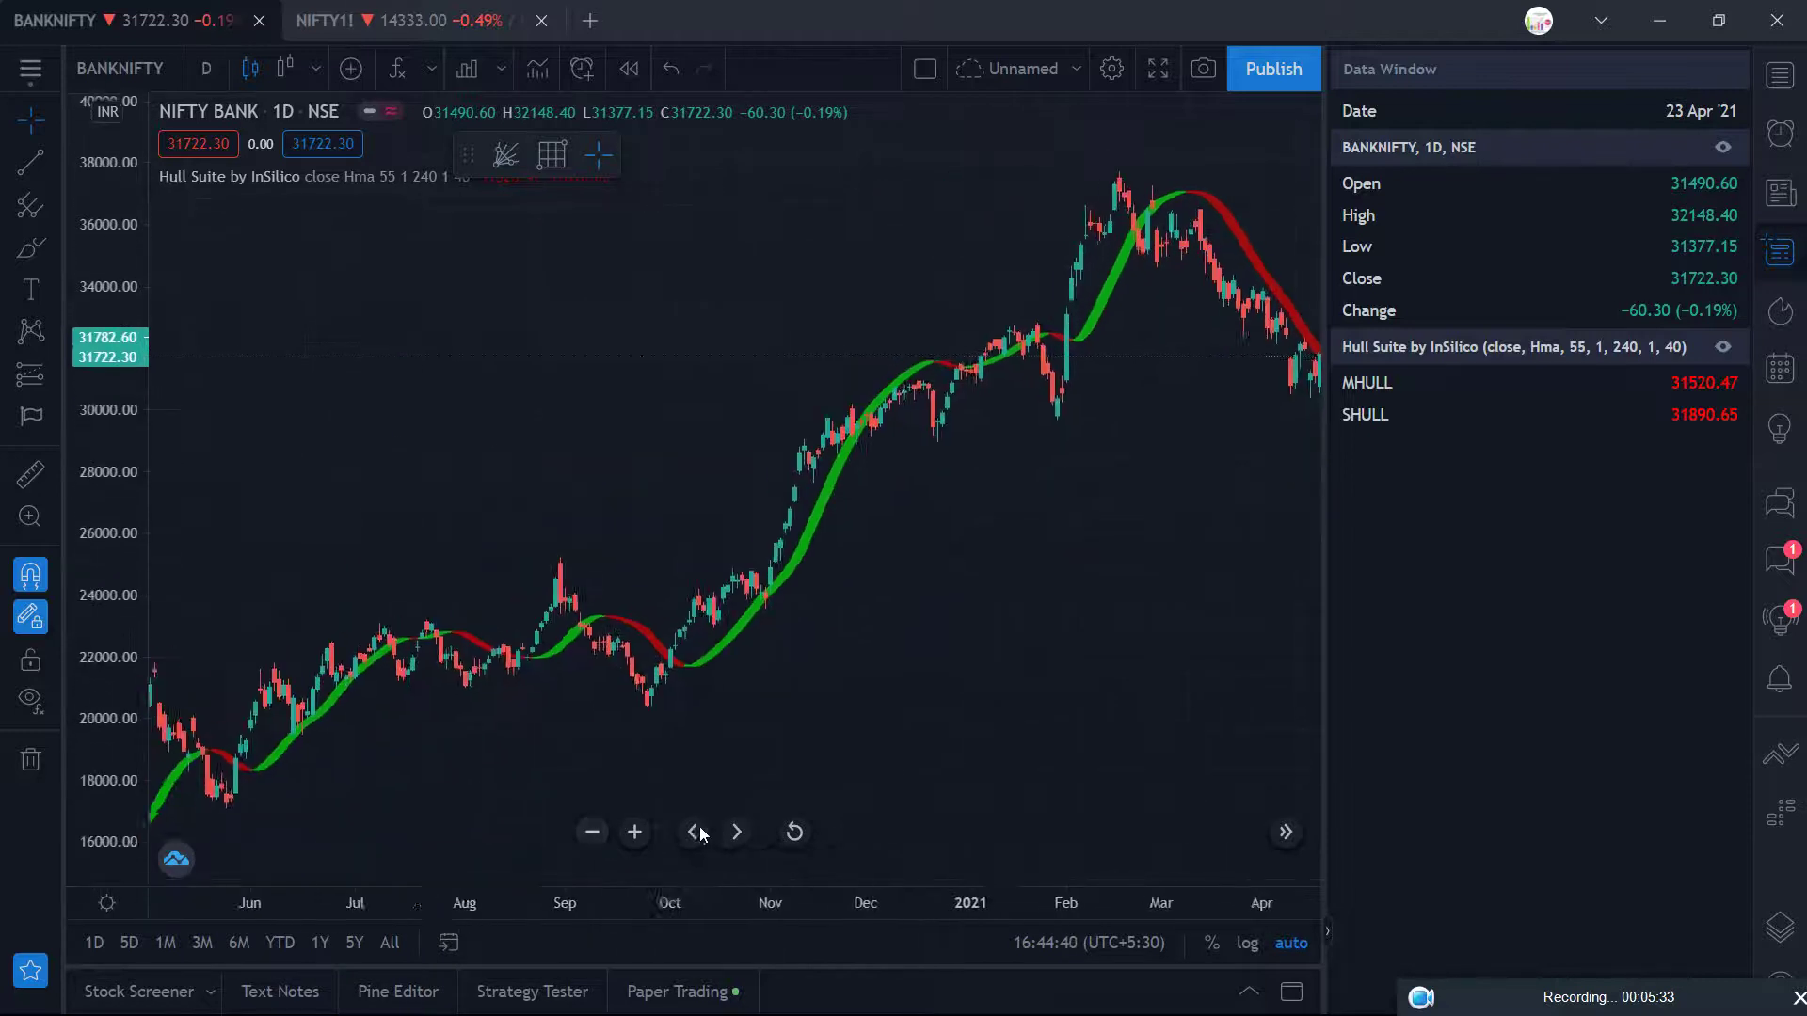
- Scroll the chart back toward late 2019 and zoom in on January–September 2020
left_click(692, 838)
left_click(693, 836)
left_click(695, 836)
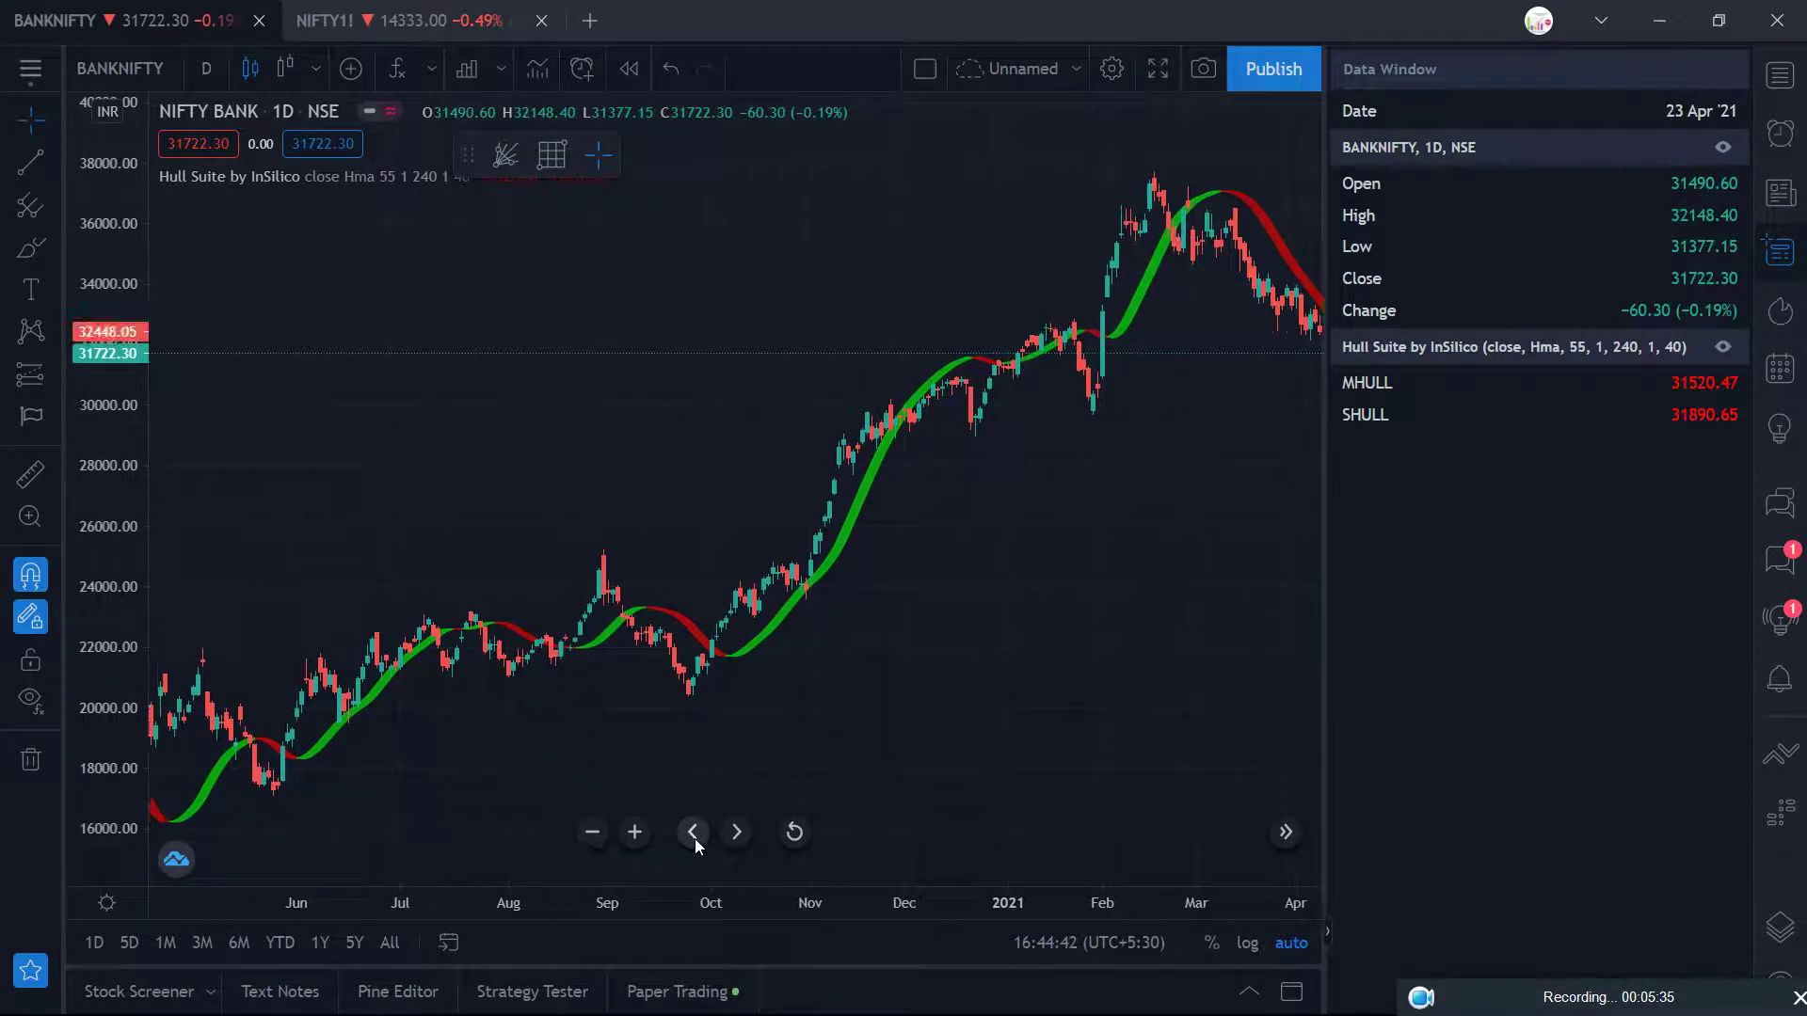
left_click(694, 837)
left_click(695, 838)
left_click(695, 839)
left_click(695, 839)
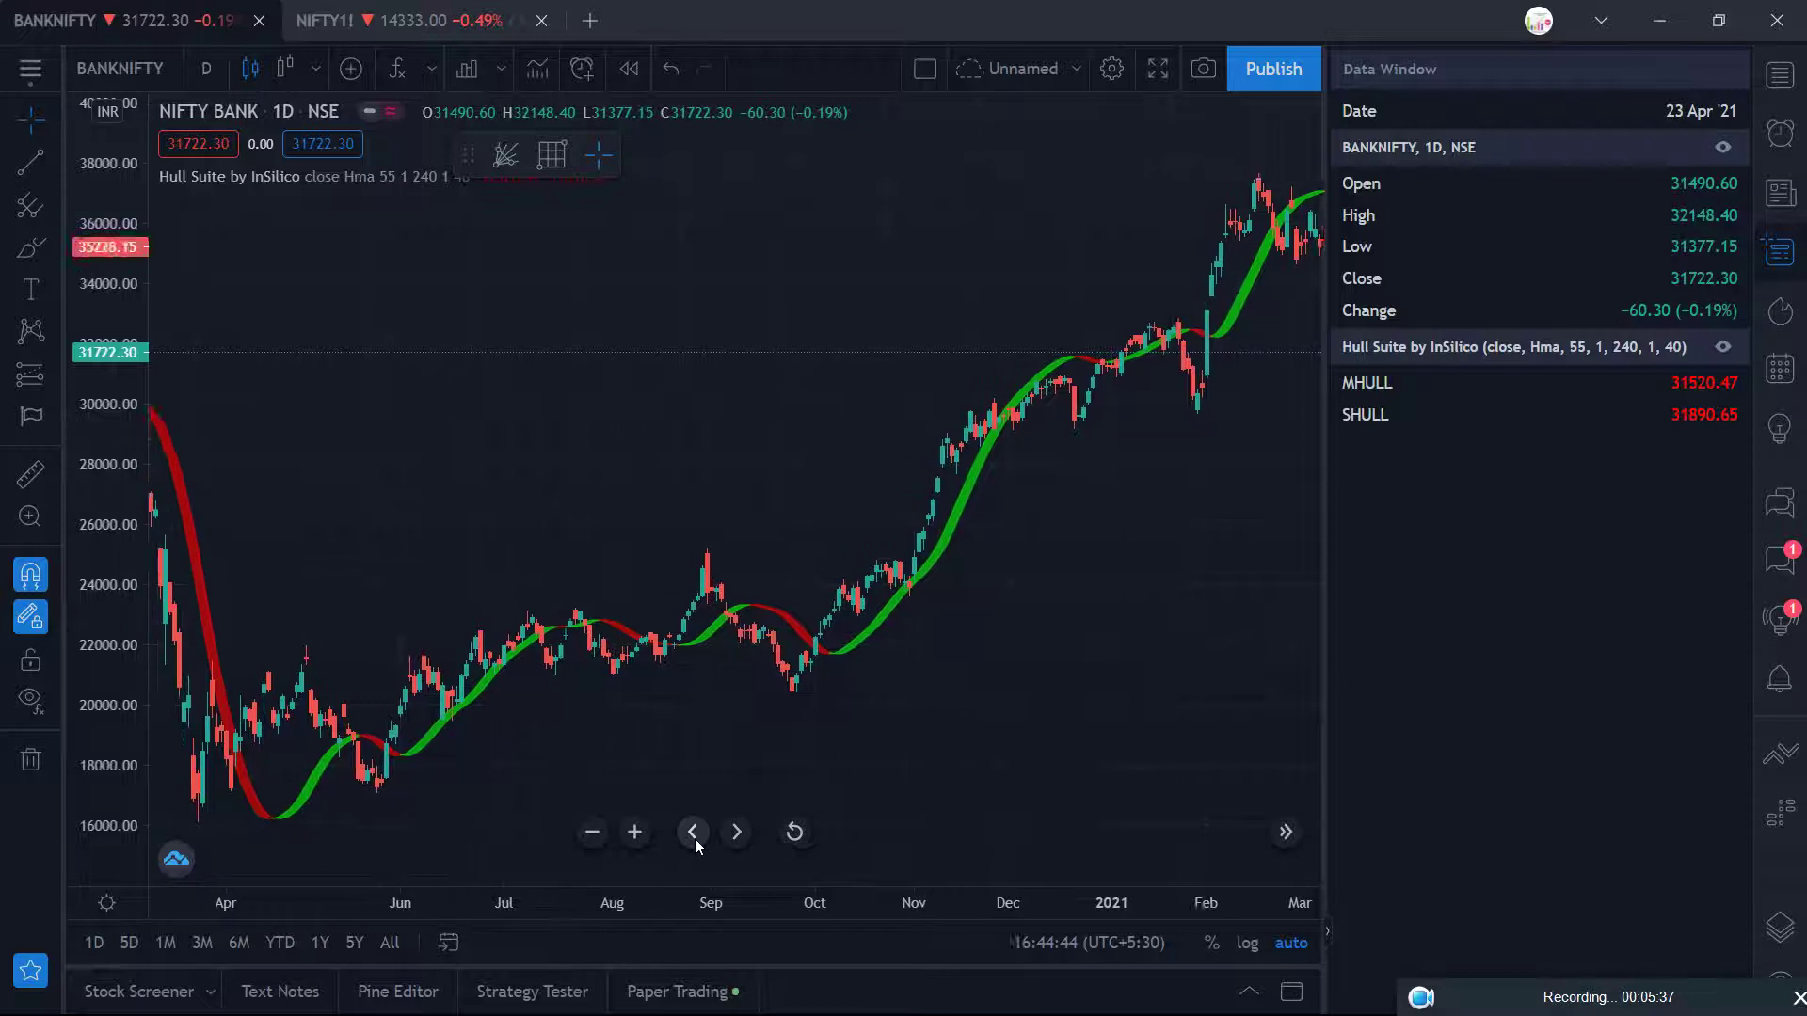
left_click(694, 838)
left_click(695, 838)
left_click(695, 838)
left_click(694, 839)
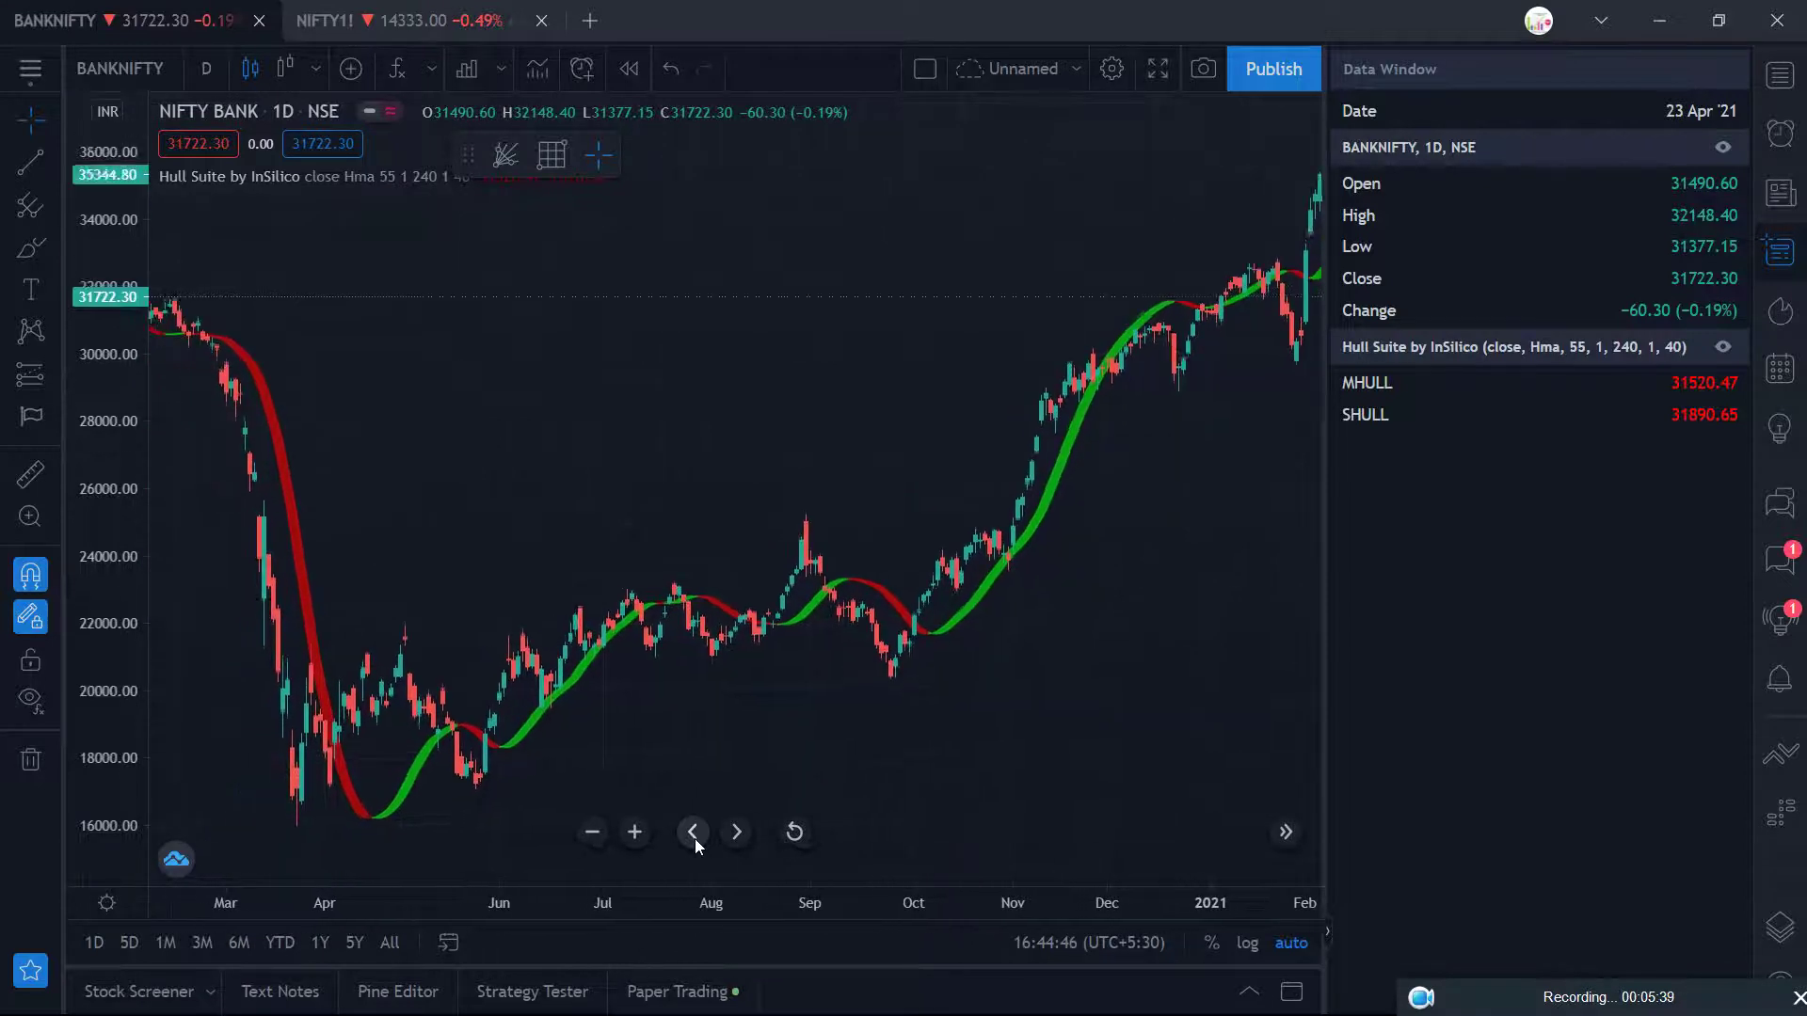
left_click(694, 839)
left_click(694, 838)
left_click(695, 839)
left_click(694, 838)
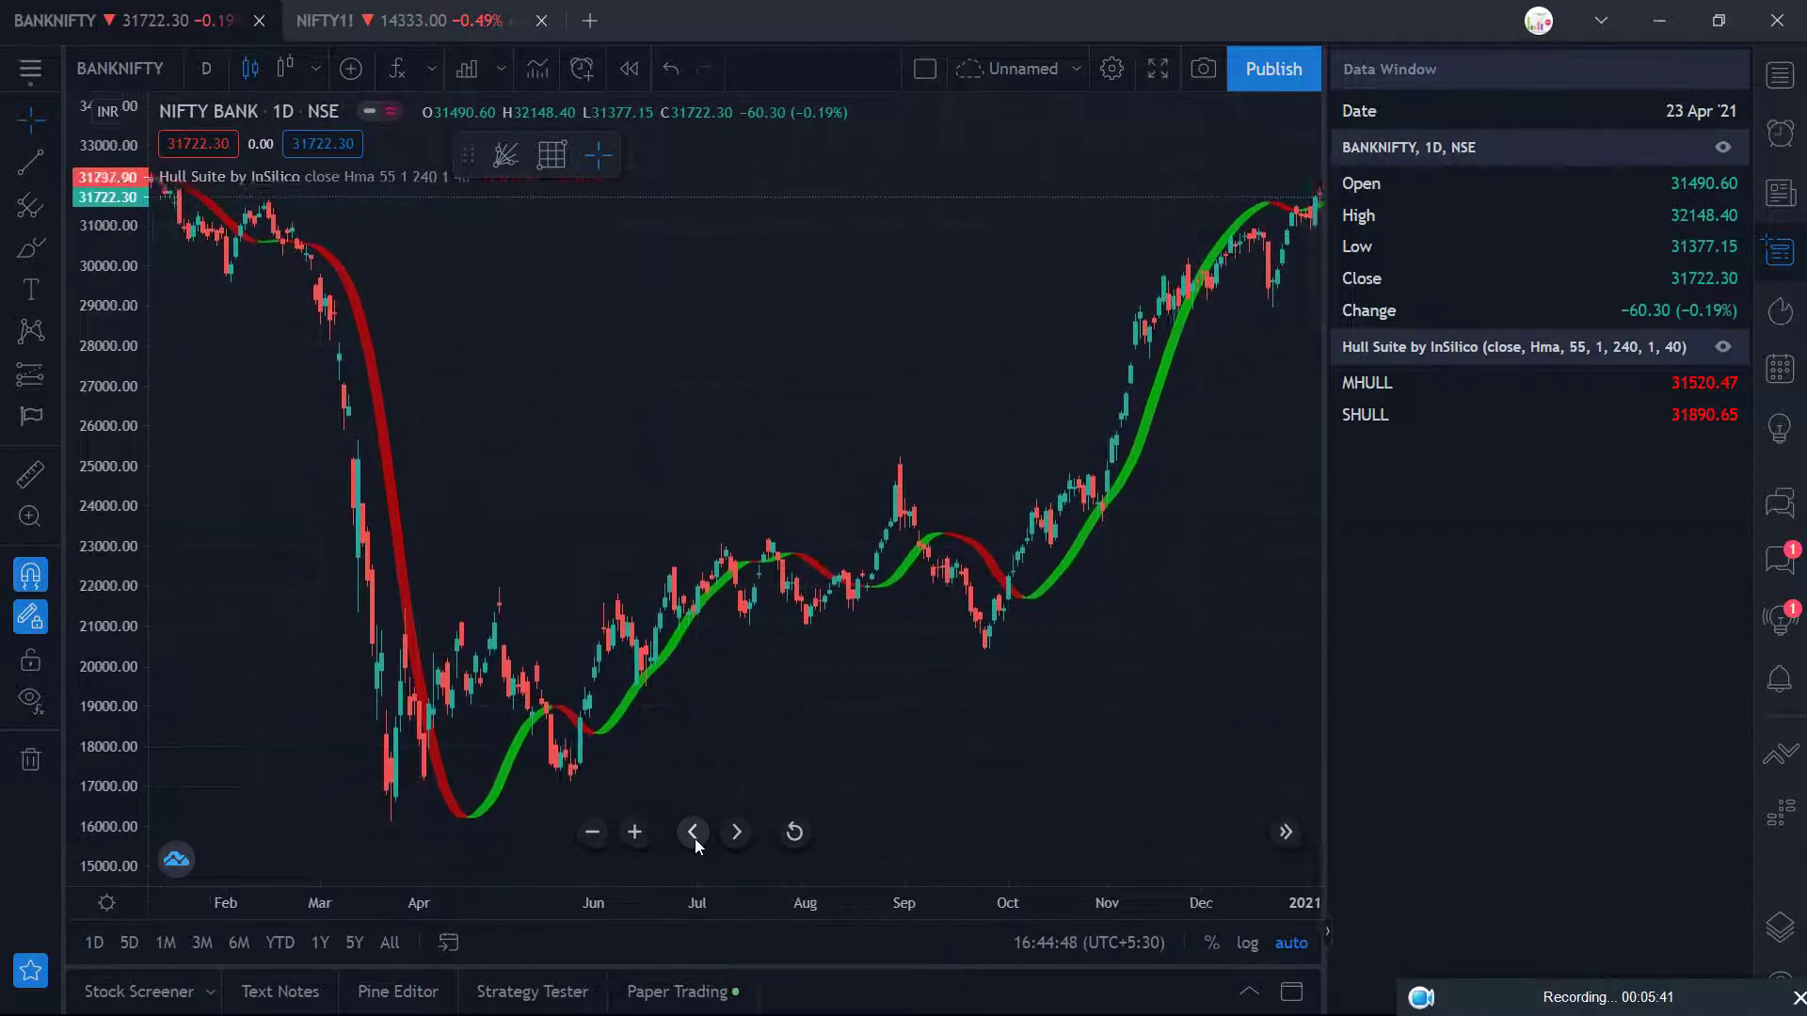
left_click(695, 838)
left_click(695, 839)
left_click(694, 838)
left_click(694, 838)
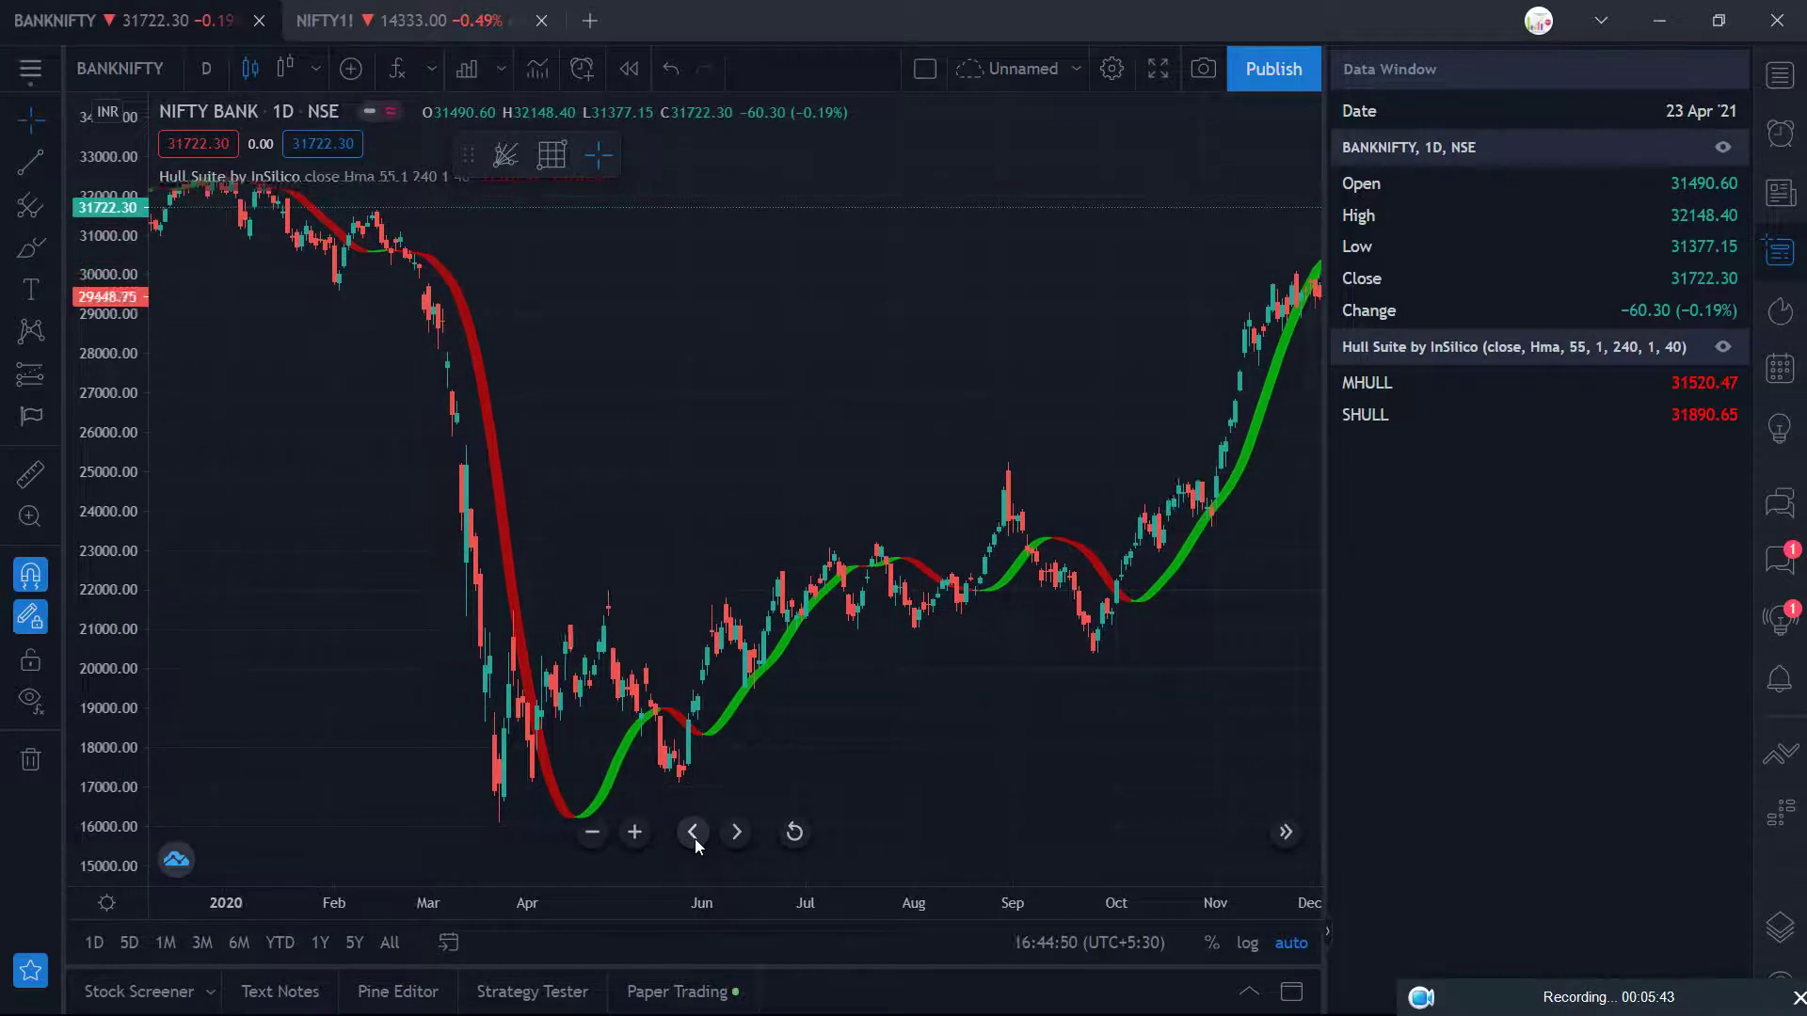
left_click(694, 839)
left_click(694, 838)
left_click(695, 839)
left_click(694, 839)
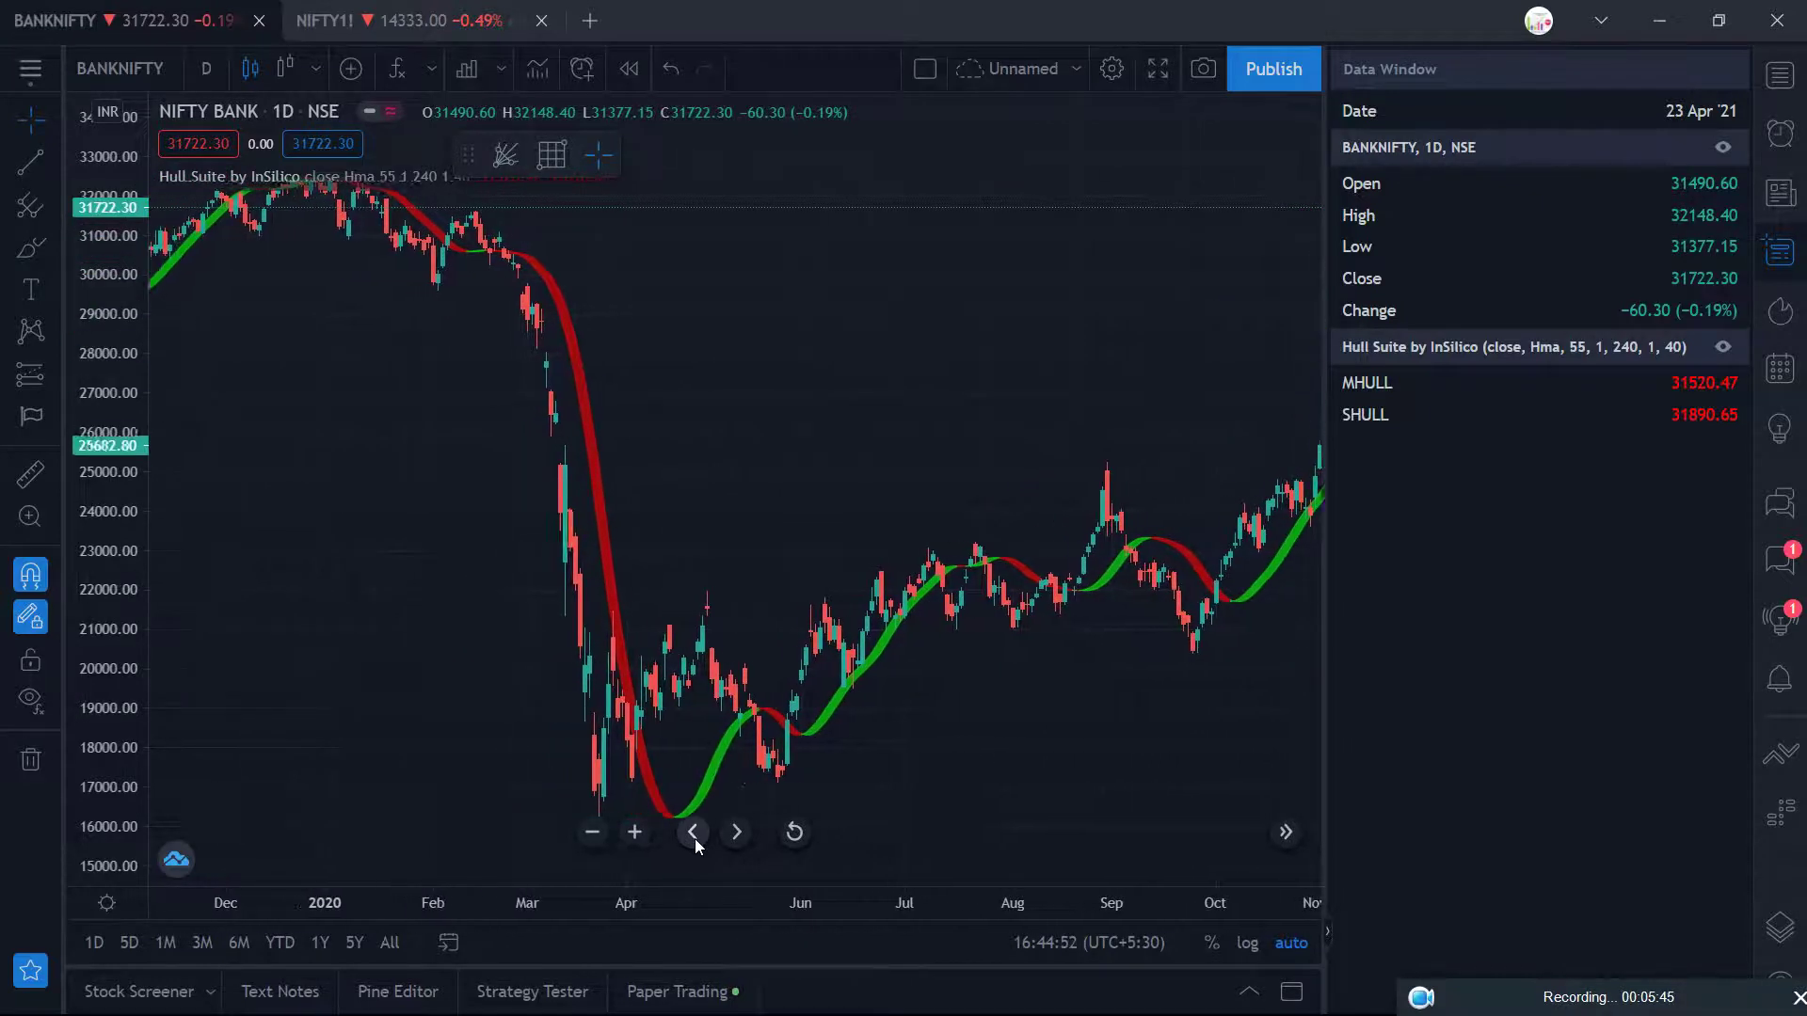
left_click(694, 838)
left_click(695, 838)
left_click(694, 838)
left_click(695, 839)
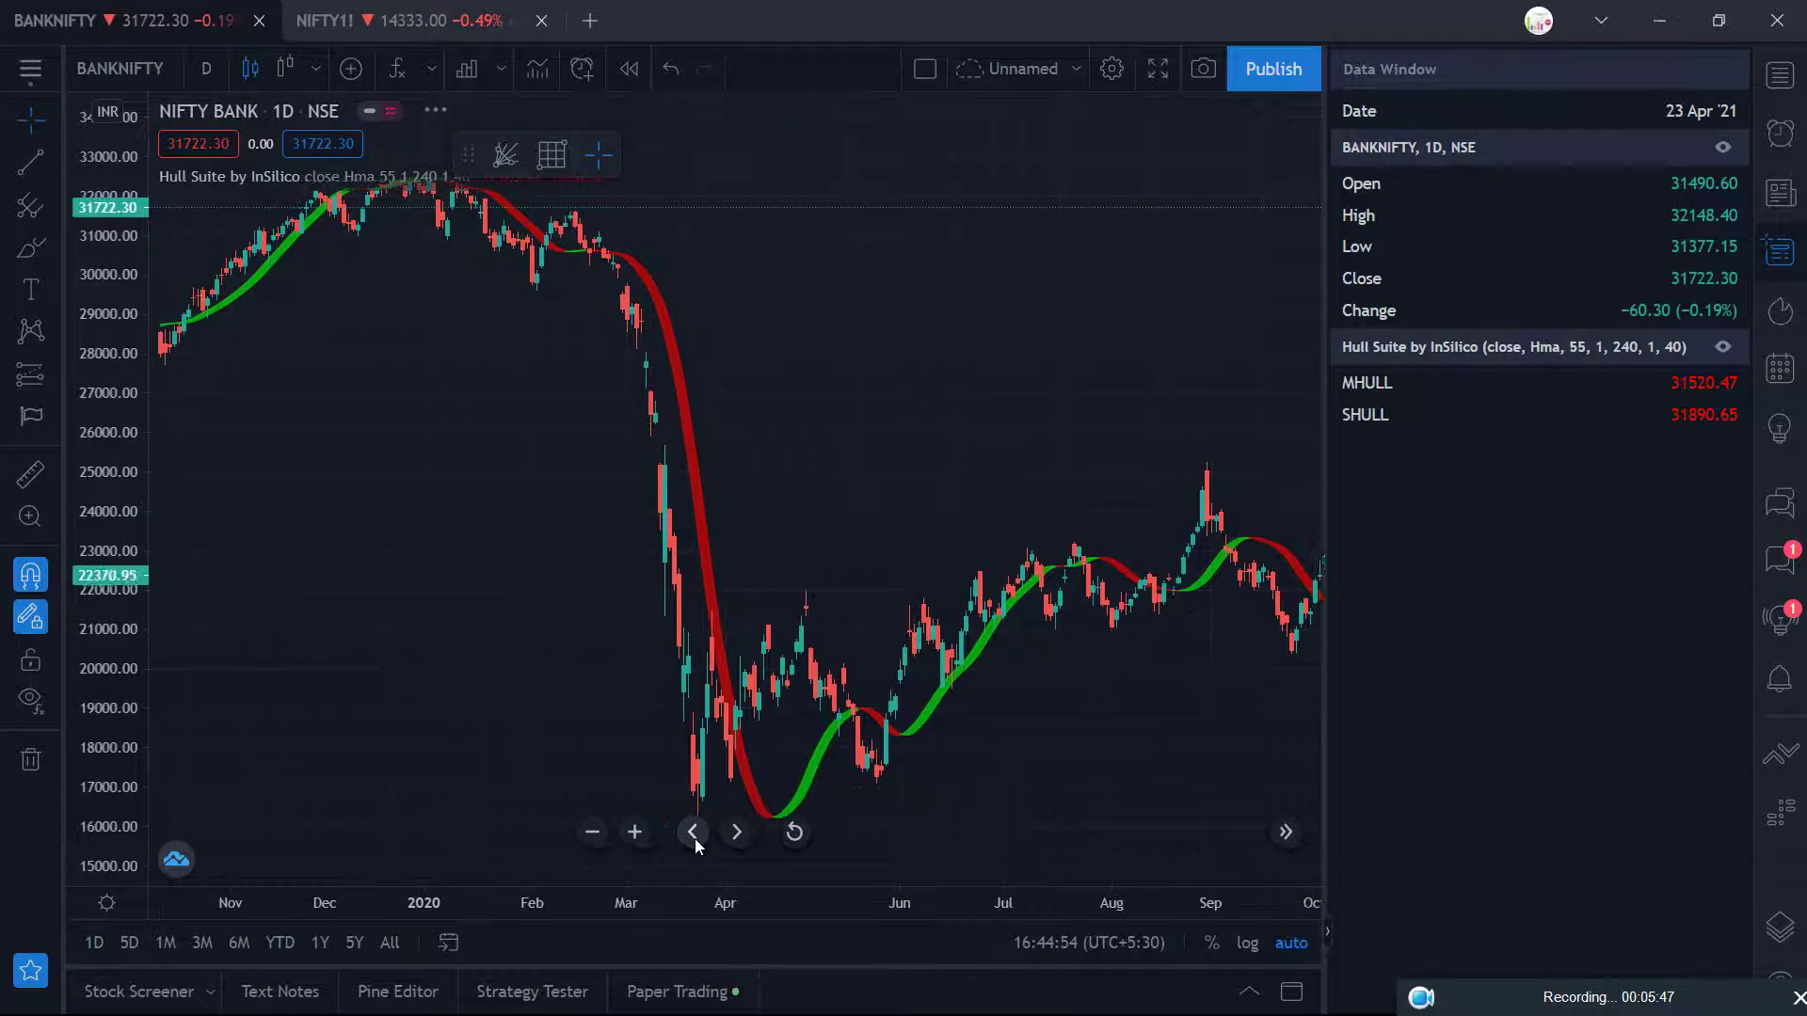
left_click(693, 838)
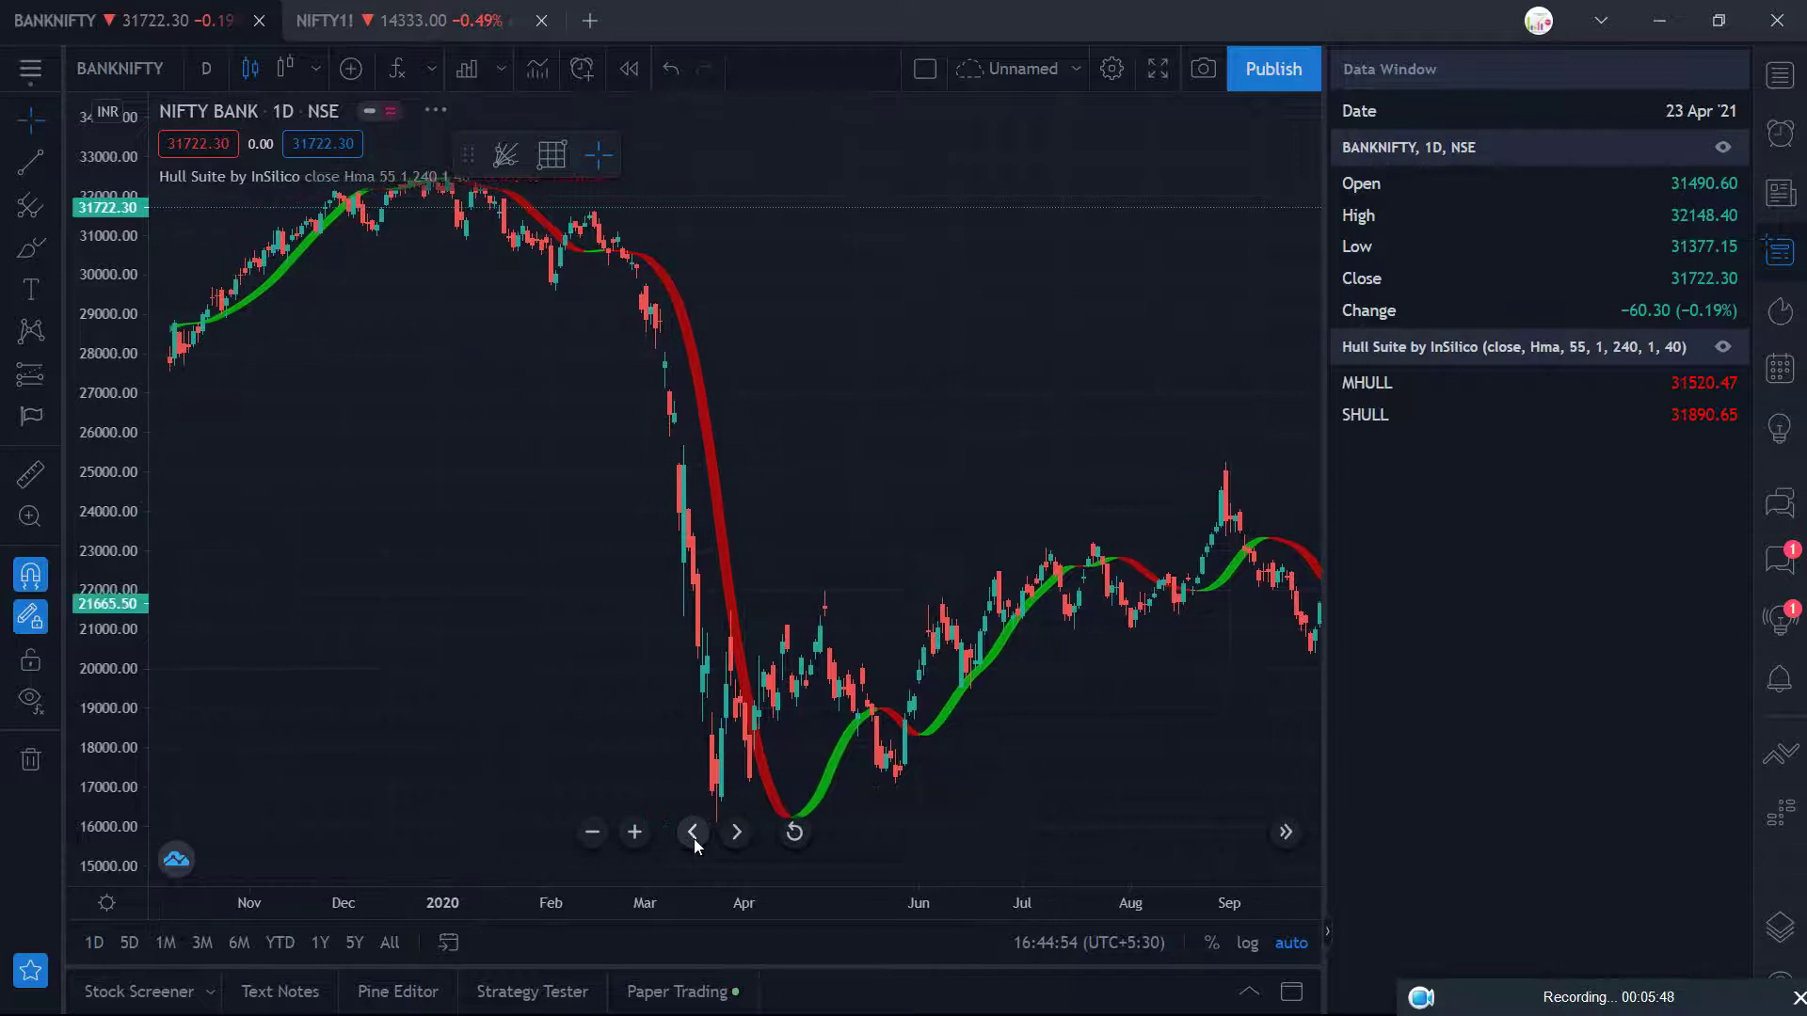
left_click(639, 832)
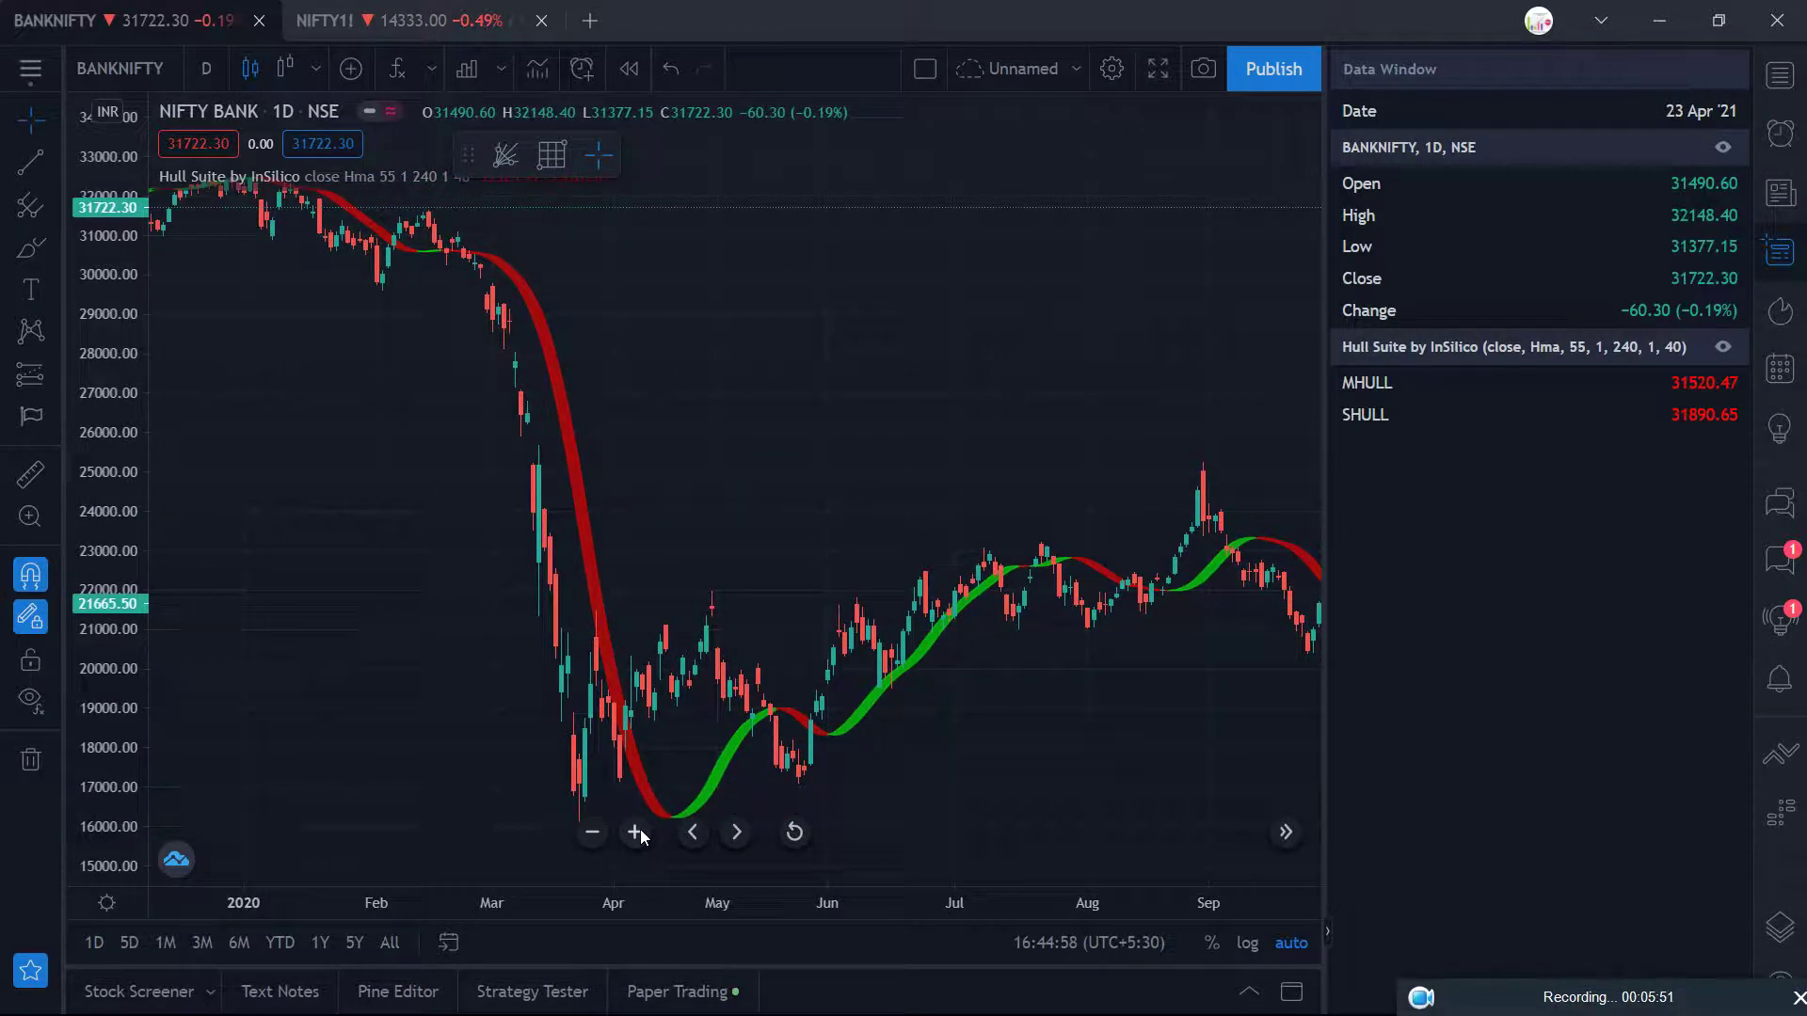